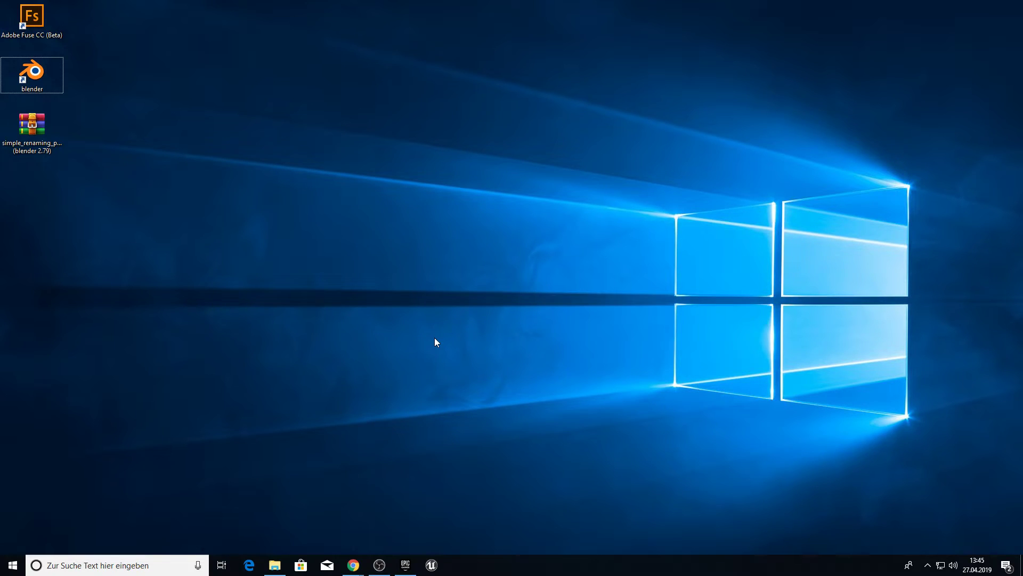
Step: Launch Google Chrome from the Start search using 'chr'
key(Down)
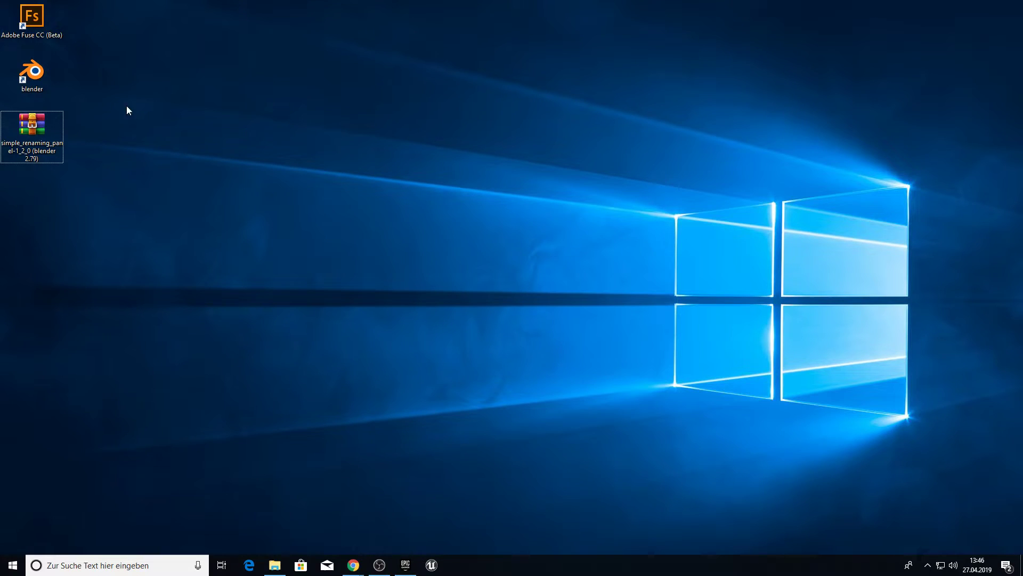
click(53, 38)
click(43, 78)
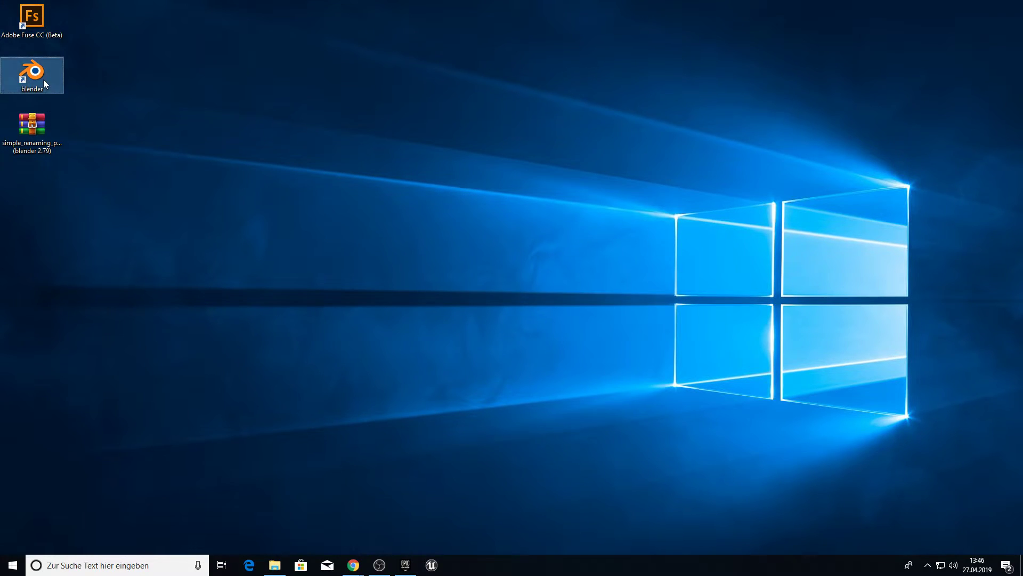
click(48, 140)
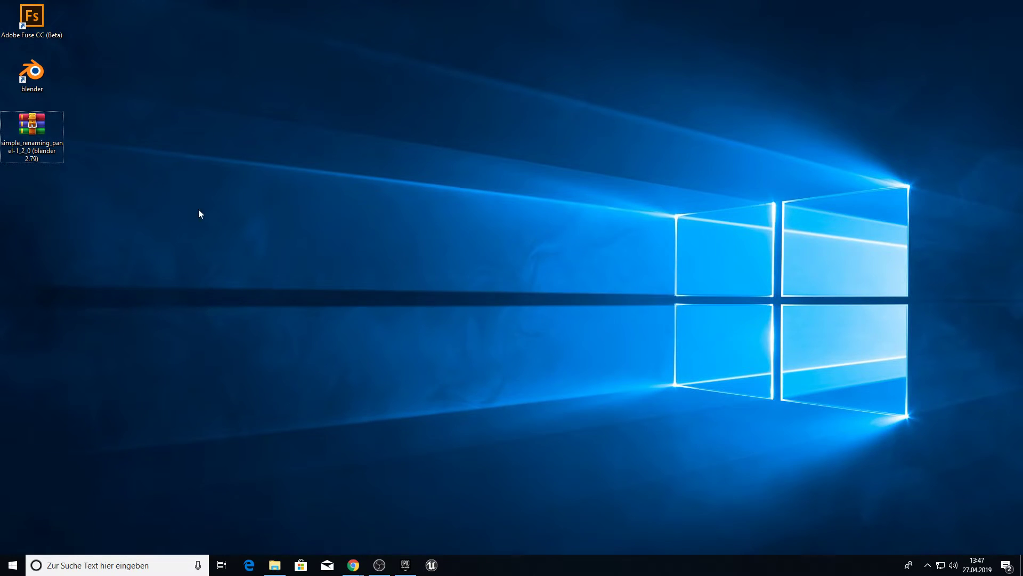
key(super)
text(chr)
key(Return)
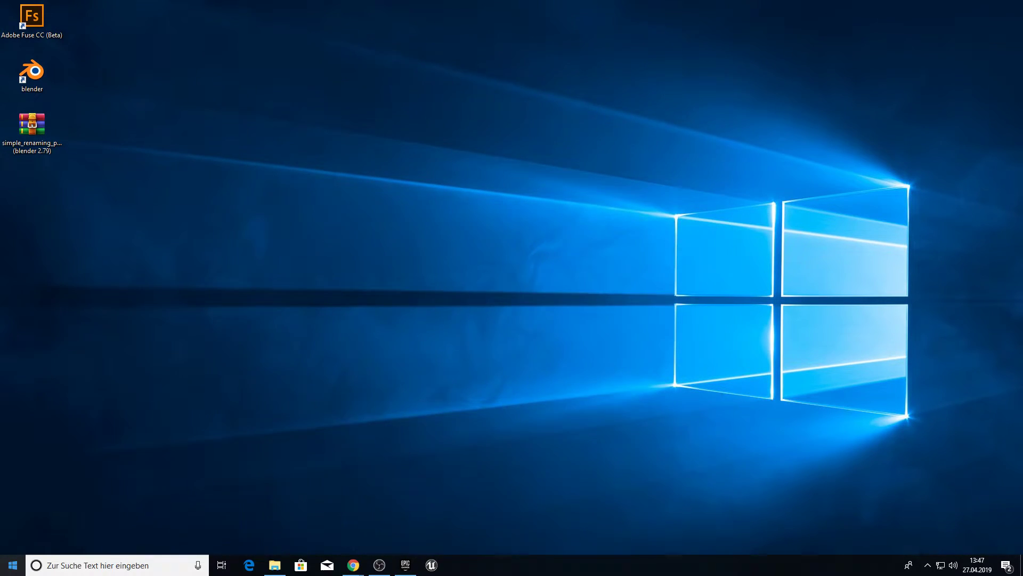
Step: Search 'simple renaiming panel' and open its blenderartists.org thread, scrolling through the post
text(simple renaiming )
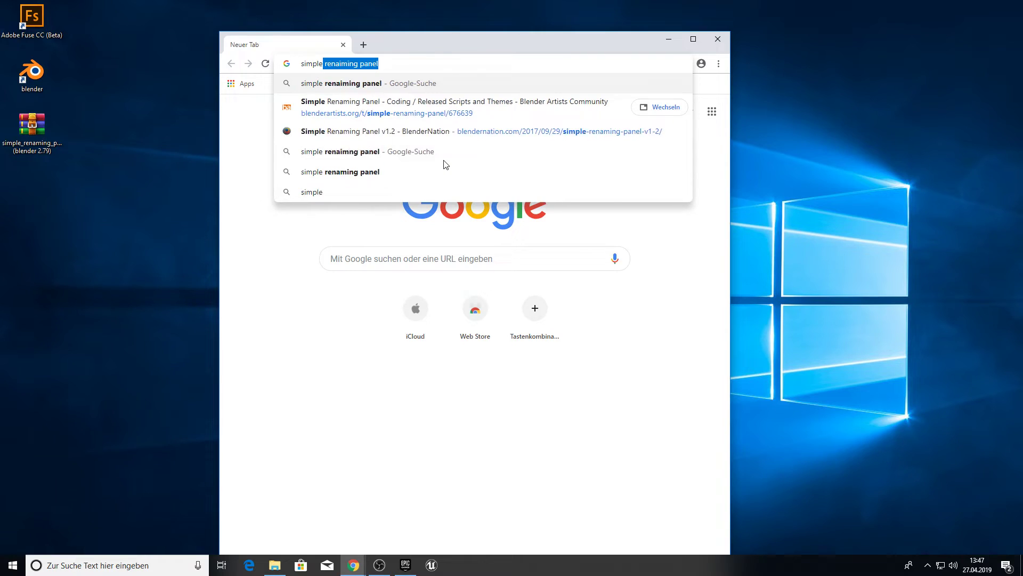
text(panel)
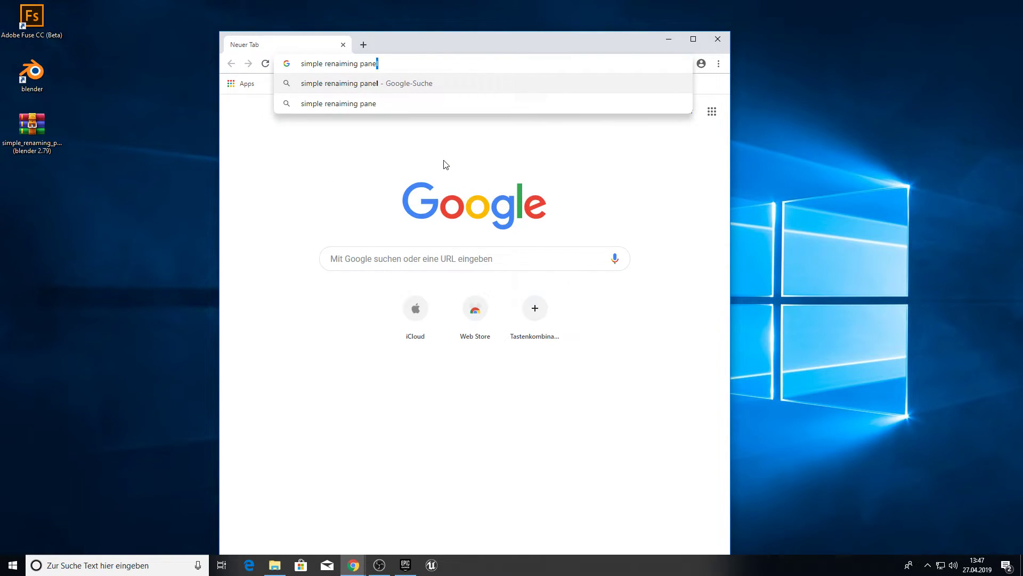
key(Return)
click(353, 293)
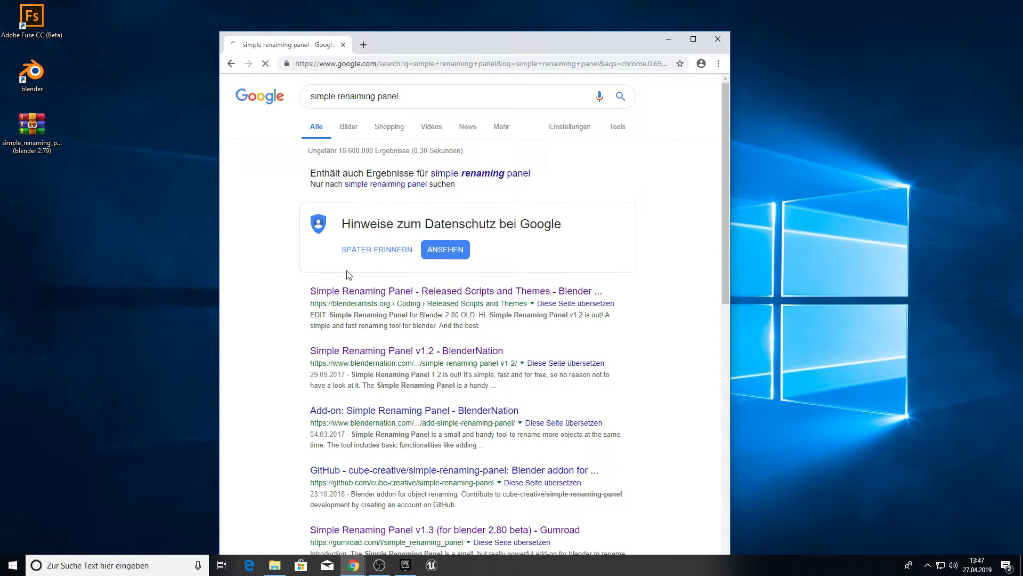
scroll(370, 253, down, 4)
scroll(395, 234, down, 5)
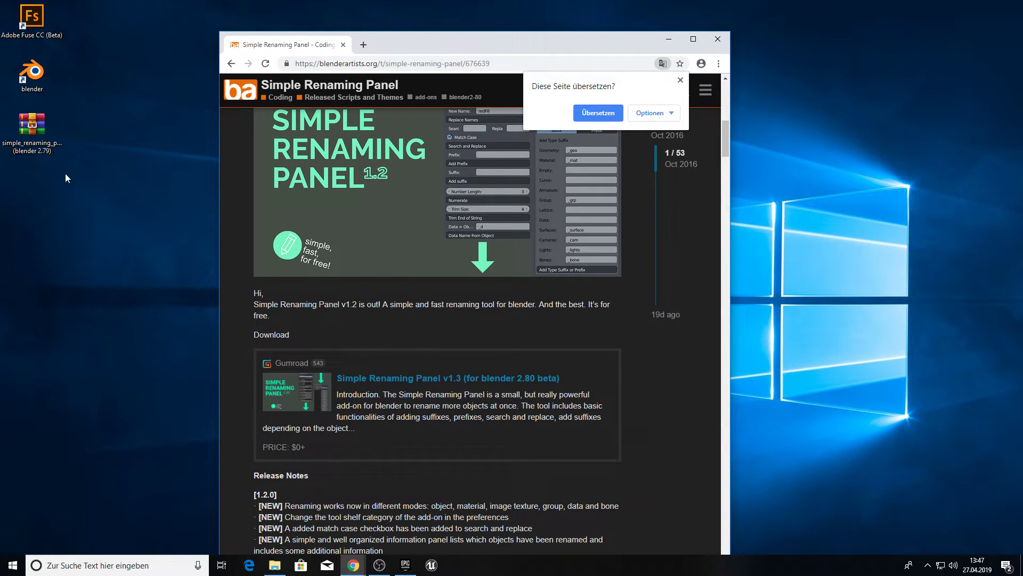
click(33, 151)
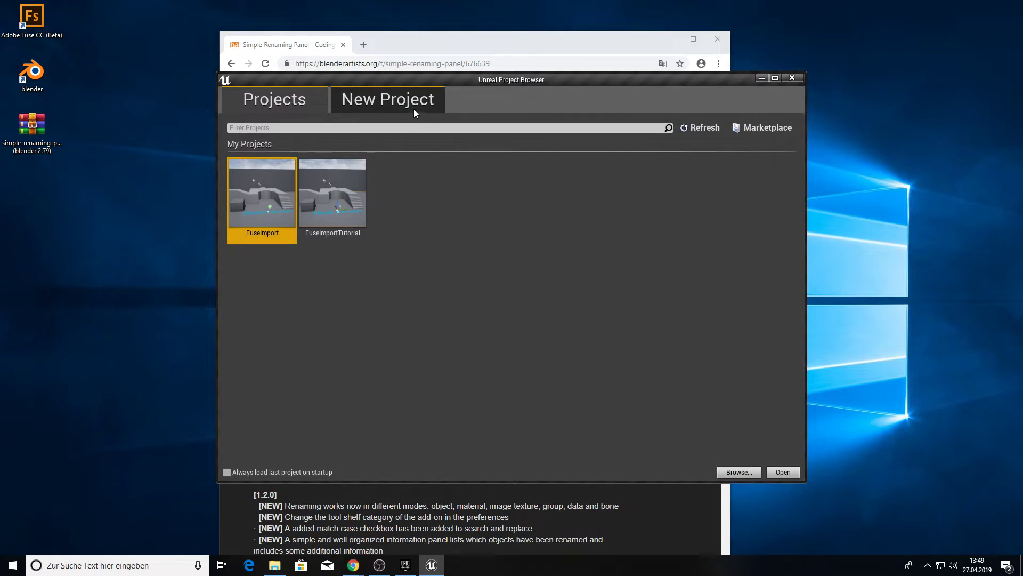
Step: Create a new Third Person project named FuseImportTut
click(400, 102)
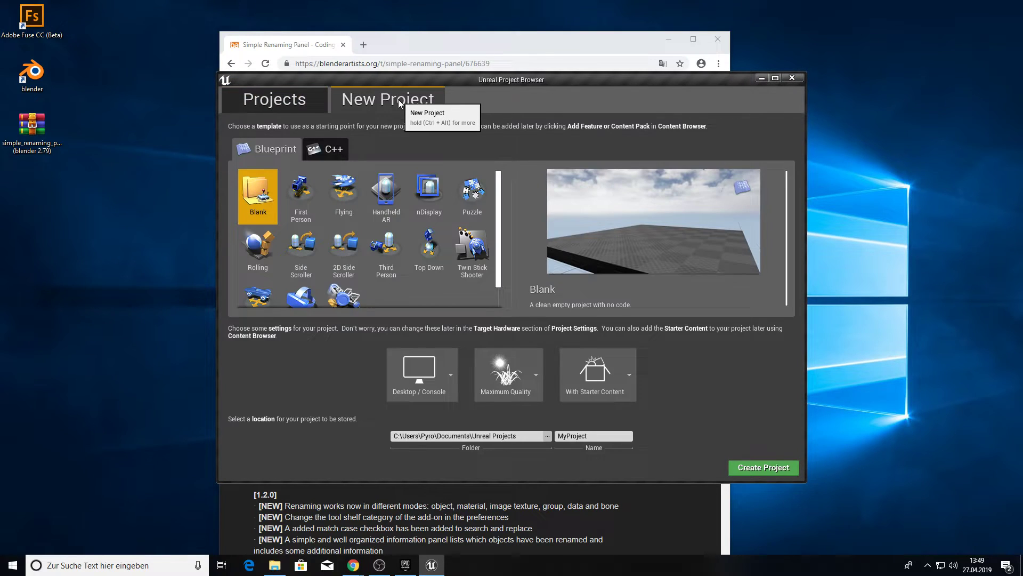
double_click(587, 435)
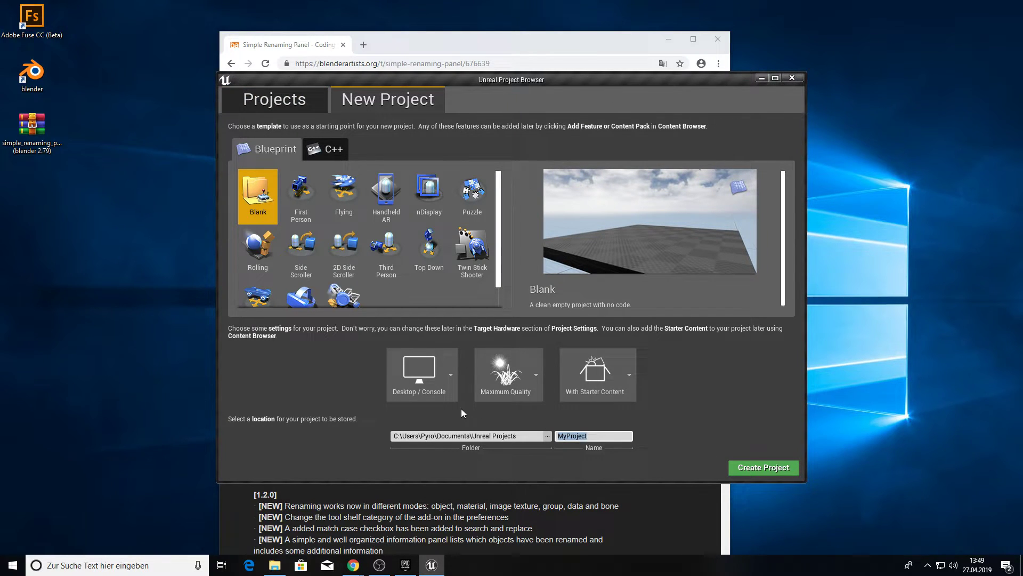
text(FuseImportTut)
click(392, 268)
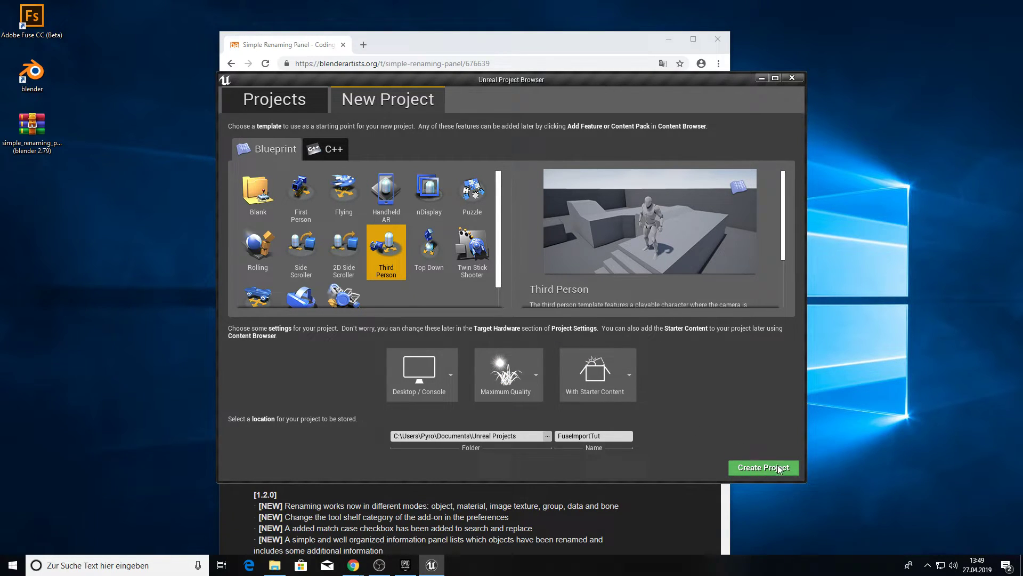
click(764, 467)
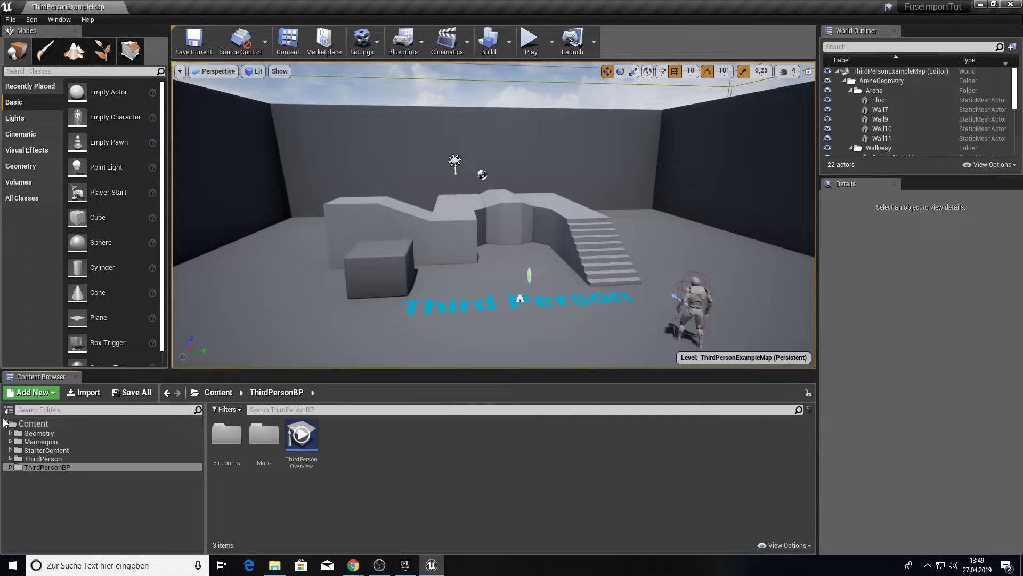
Step: Add a FuseImport folder under the Content root
click(24, 424)
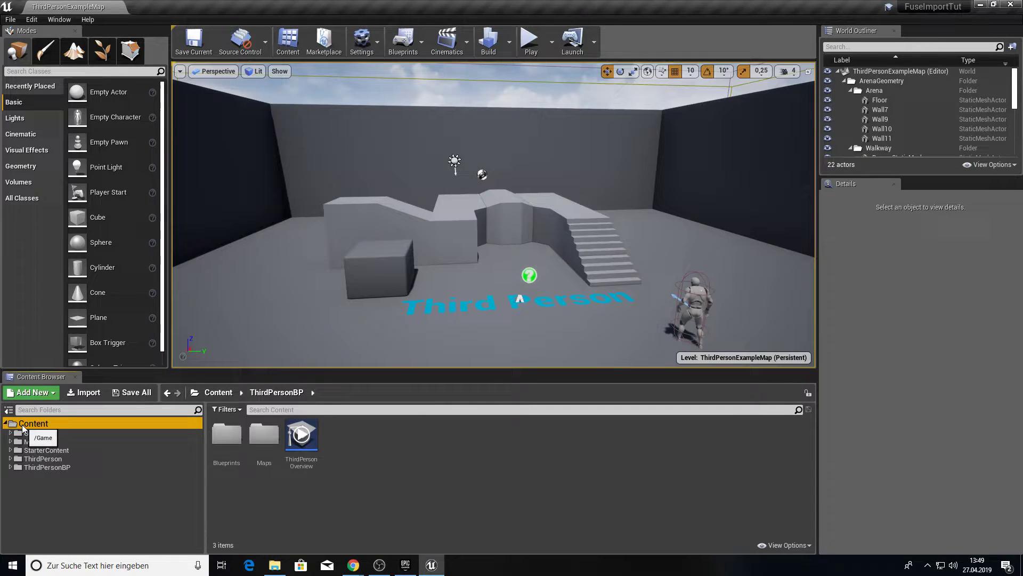
right_click(24, 428)
click(91, 204)
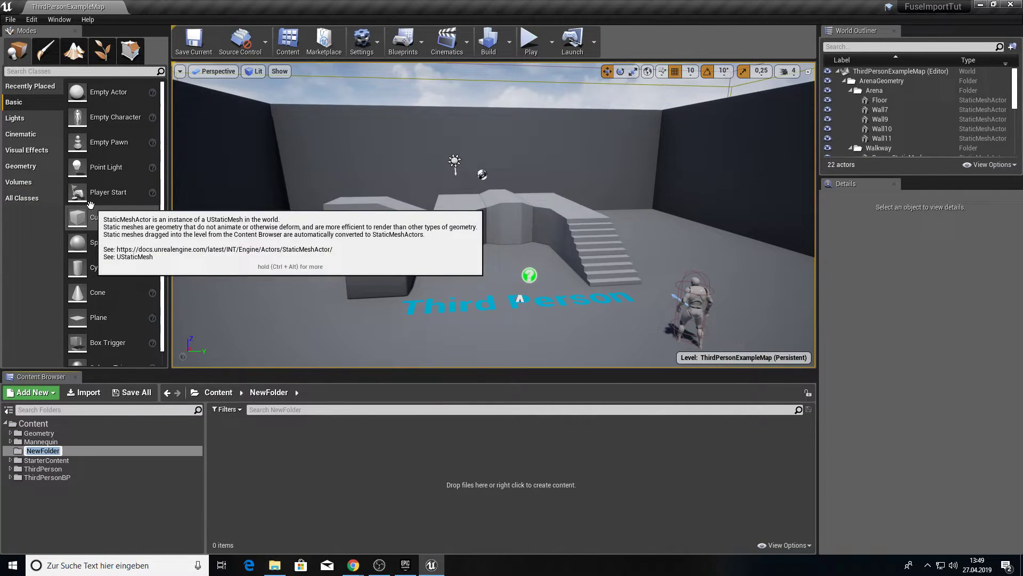
text(FuseImport)
key(Return)
right_click(61, 434)
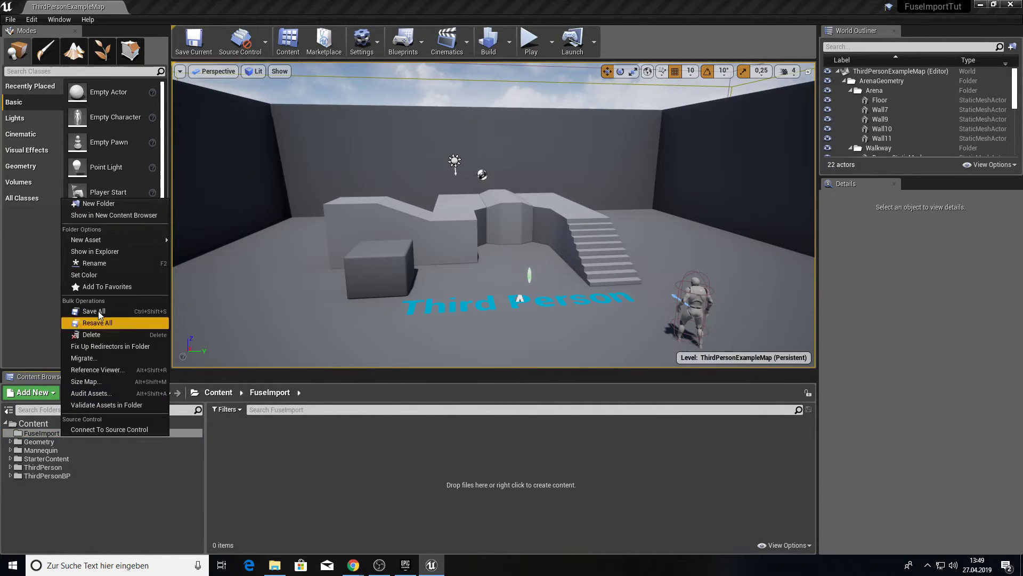
Step: Show FuseImport in File Explorer and go up to the FuseImportTut project folder
click(113, 252)
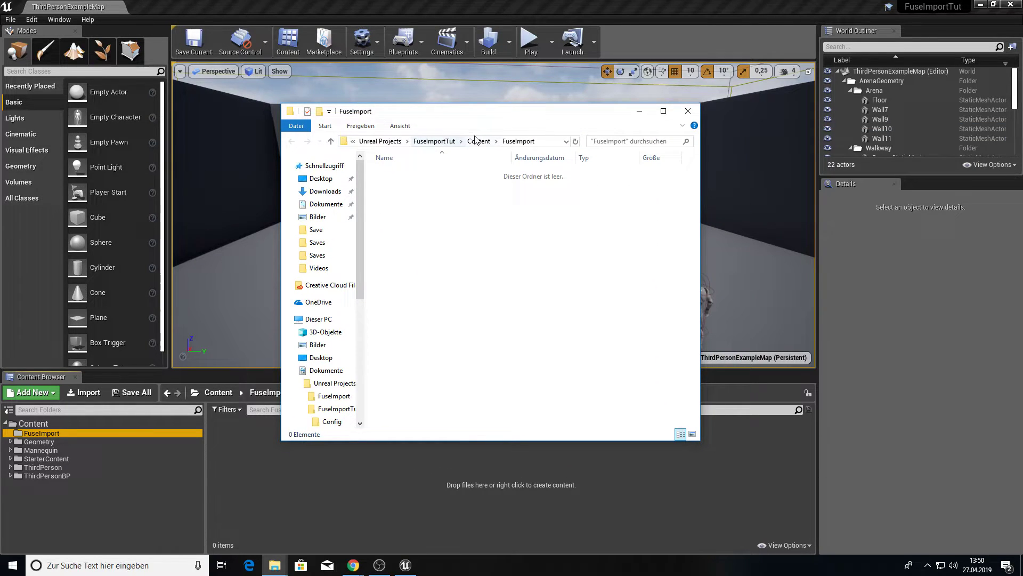
click(478, 145)
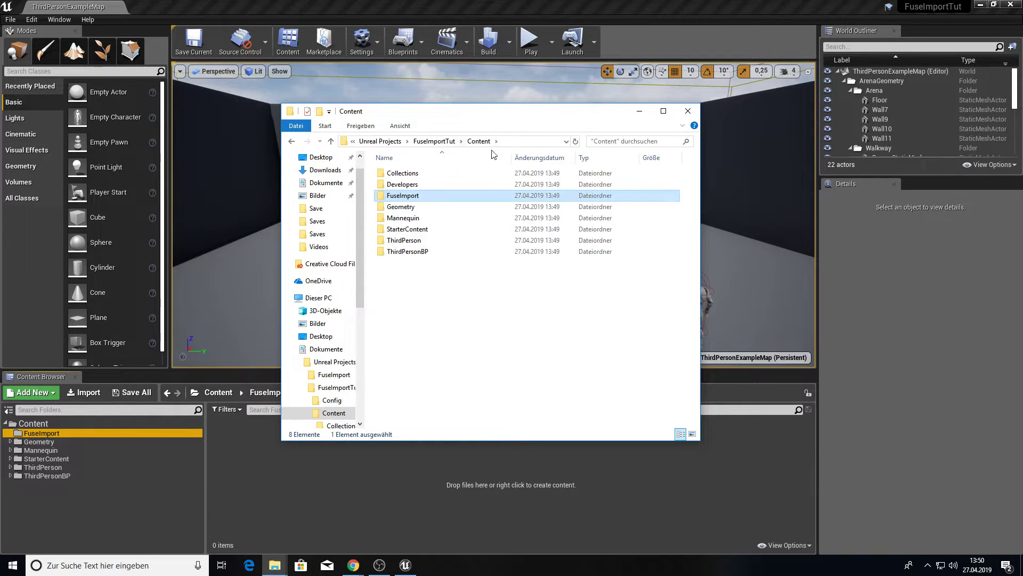
click(448, 141)
Step: Create a Saves folder in the project folder and minimize Explorer
right_click(430, 262)
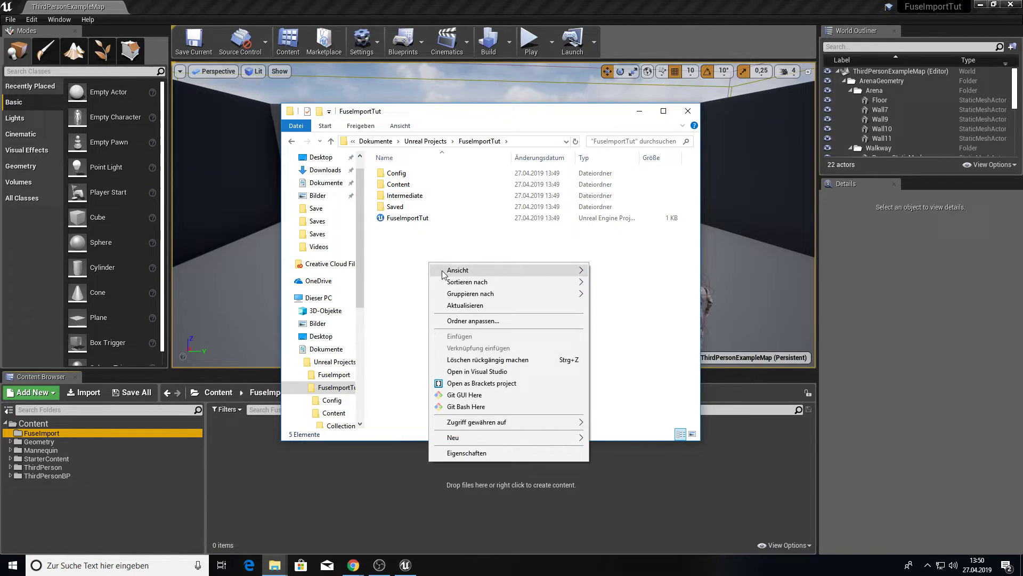
mouse_move(485, 437)
click(610, 279)
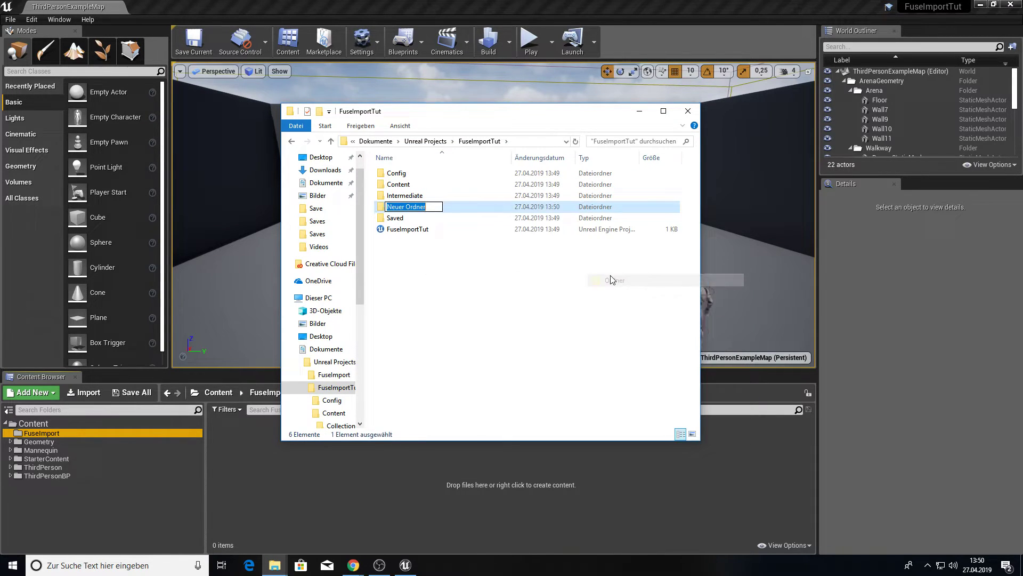
text(Saves)
key(Return)
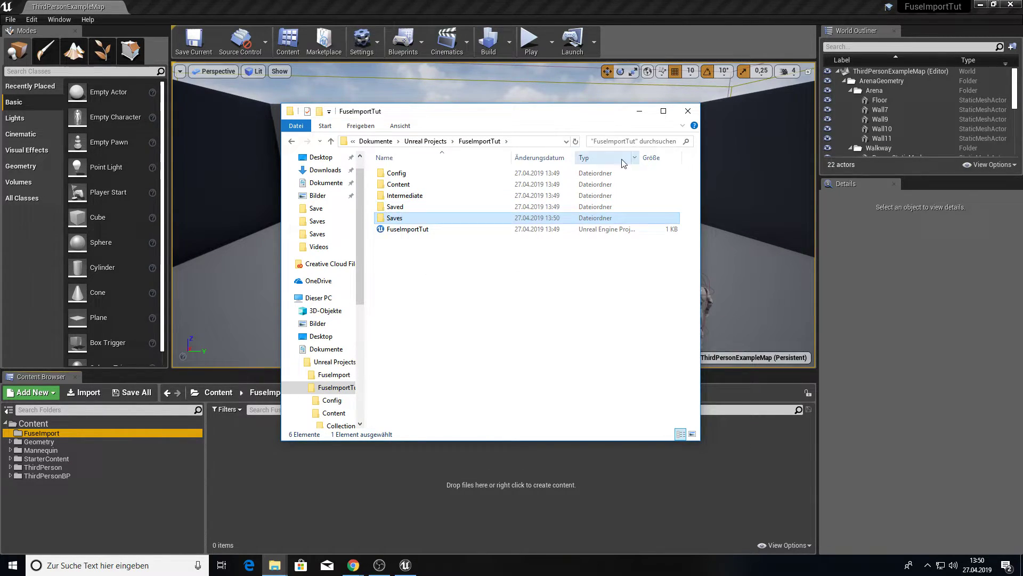
click(639, 111)
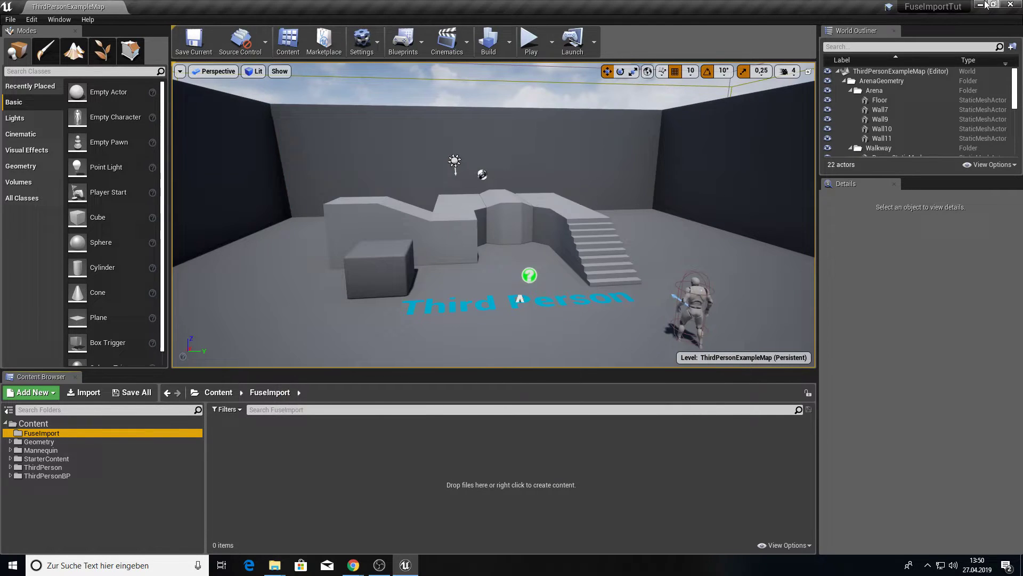
Step: Minimize Unreal and Chrome and start Adobe Fuse CC from its desktop shortcut
click(980, 4)
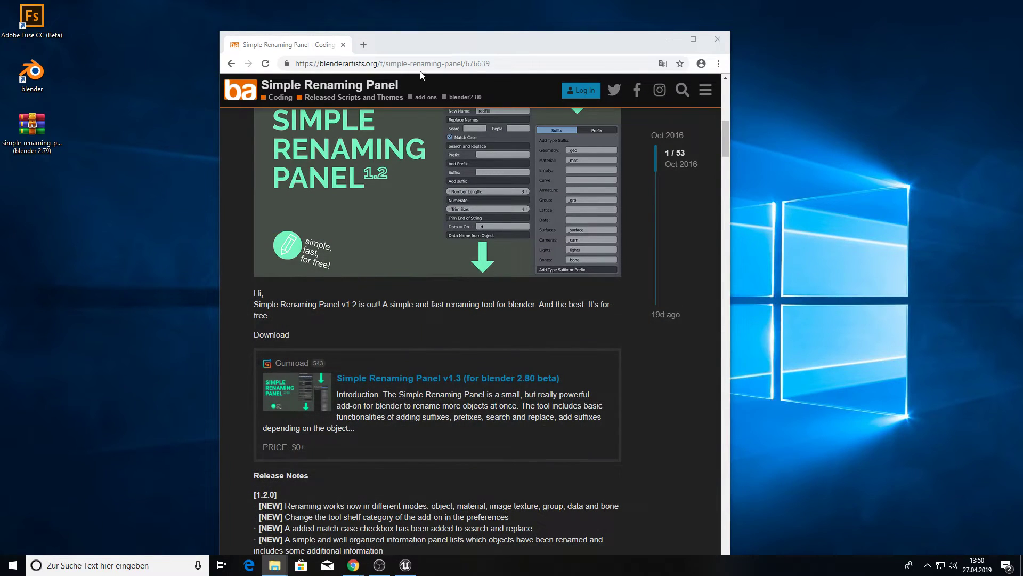
click(668, 39)
click(32, 22)
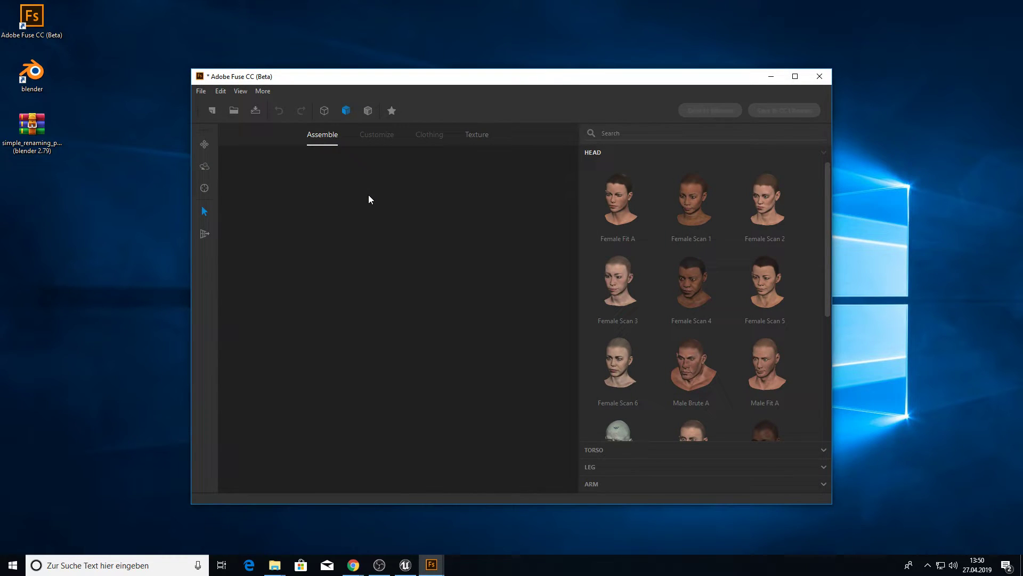
click(432, 564)
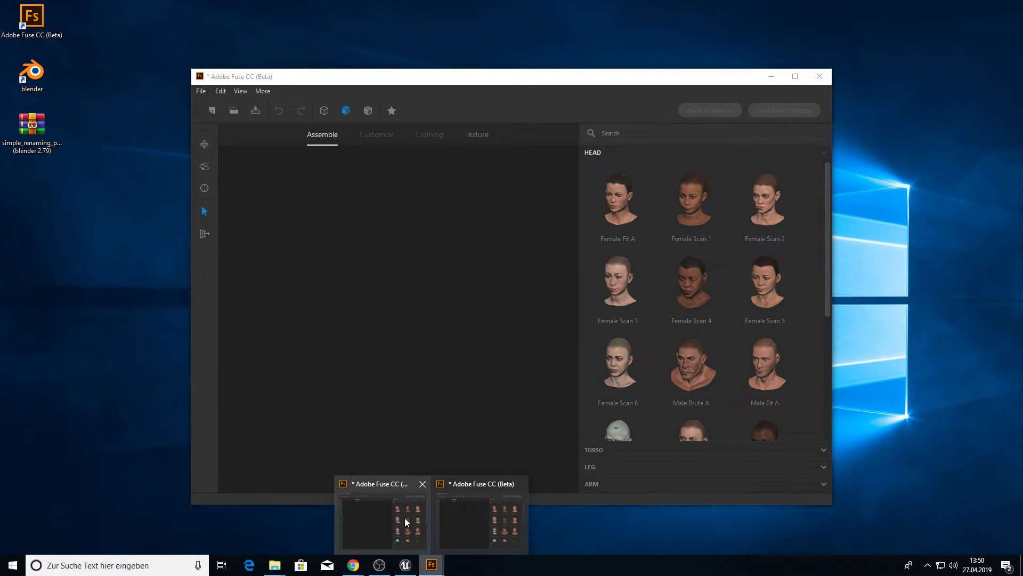
Step: Close the duplicate Fuse window and add the Male Fit A head and legs
click(420, 483)
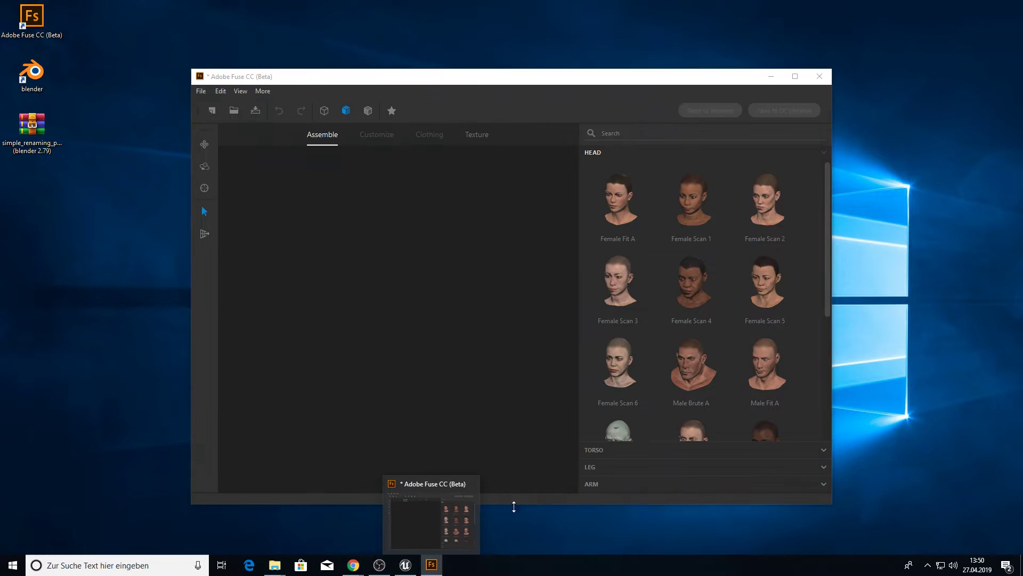
click(773, 379)
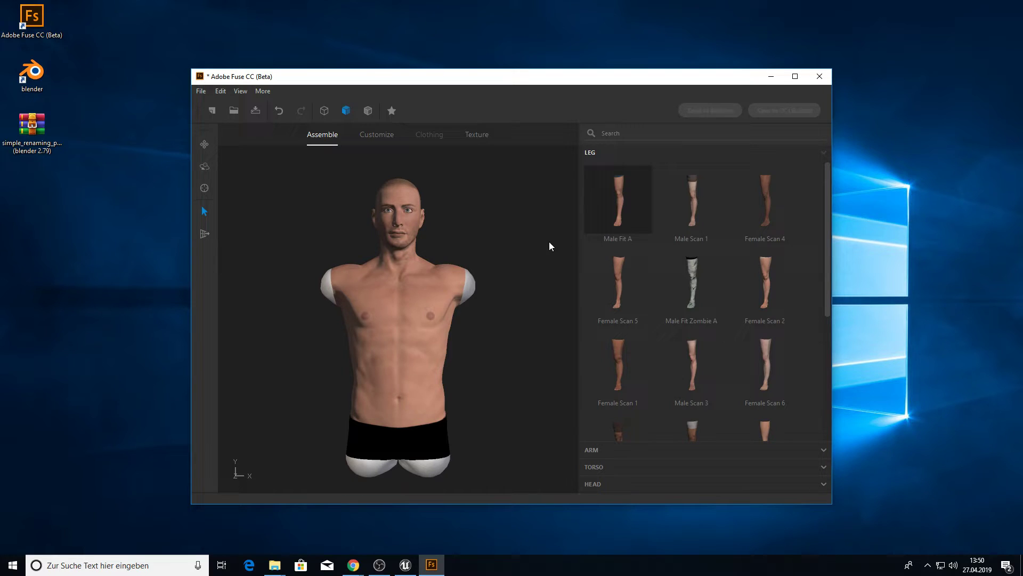
click(590, 225)
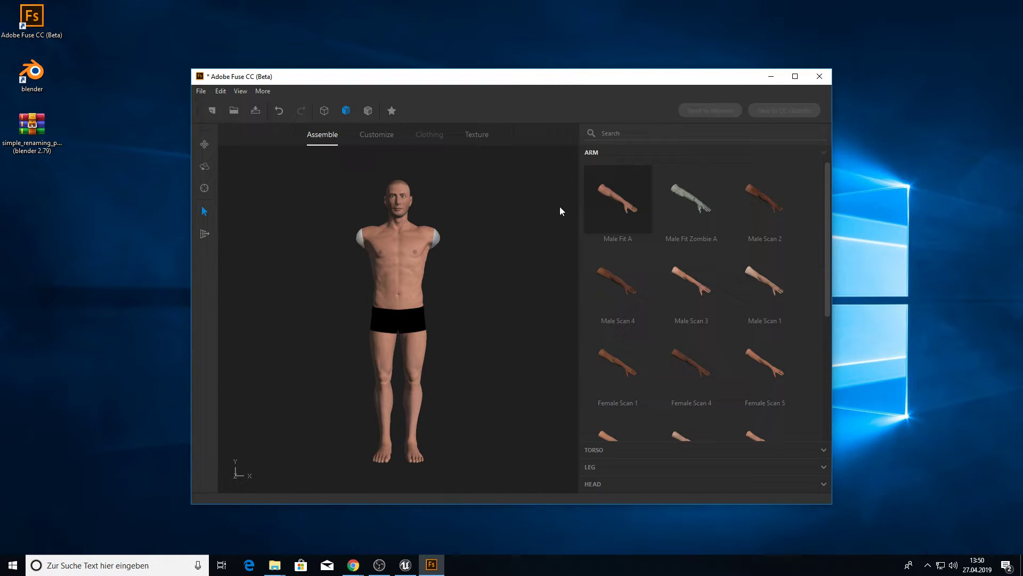
Step: Select the body in the Texture workspace and keep resolution at 1024 x 1024
click(430, 137)
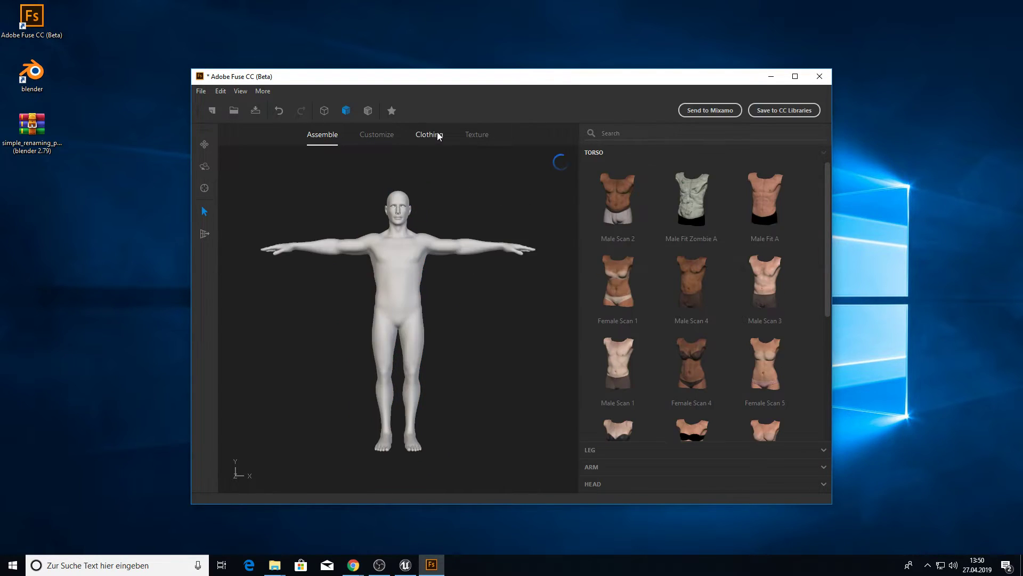
click(478, 134)
click(409, 231)
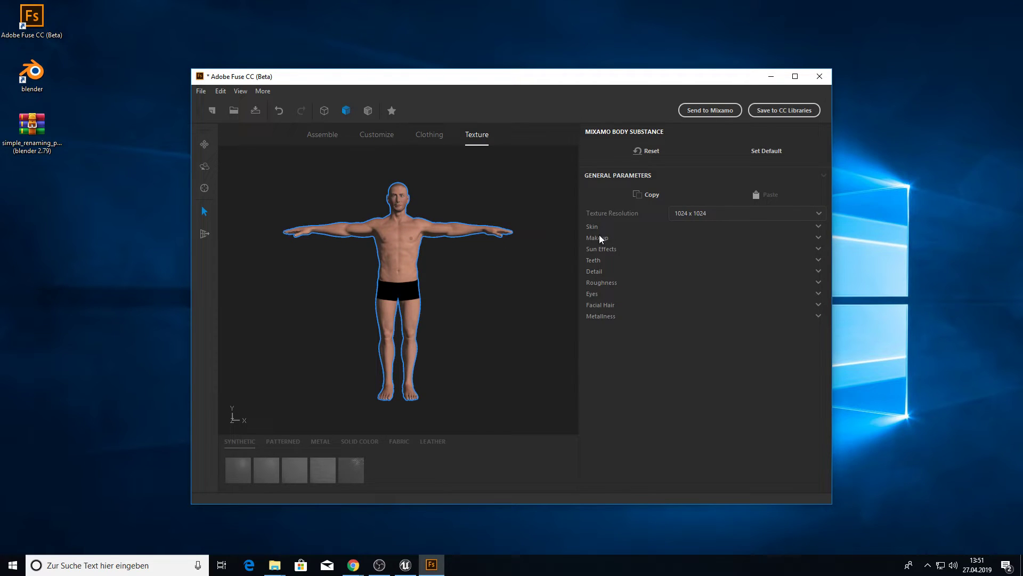
click(689, 214)
click(686, 260)
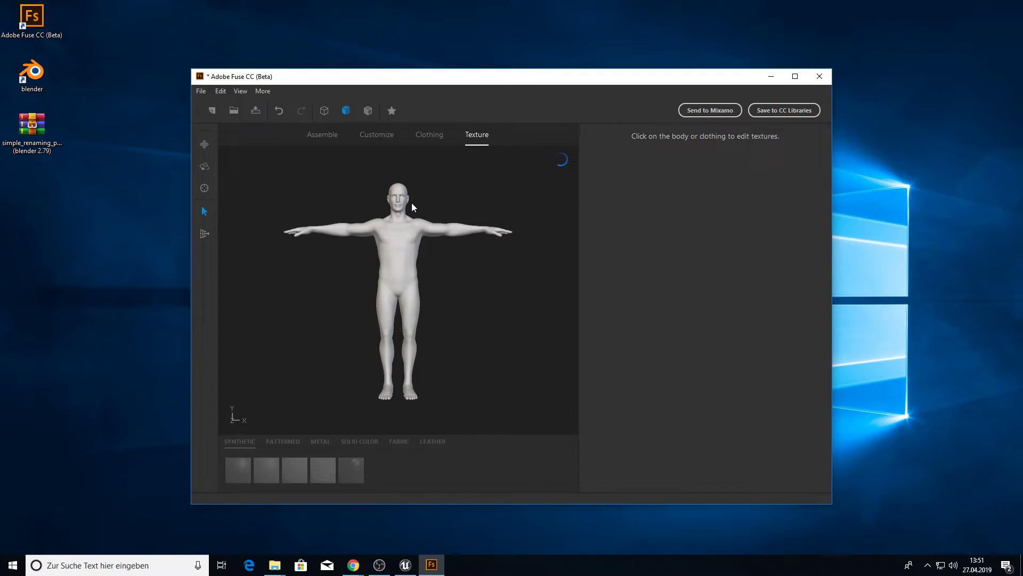
Step: Start Save As and copy the FuseImportTut project path from Explorer
click(200, 91)
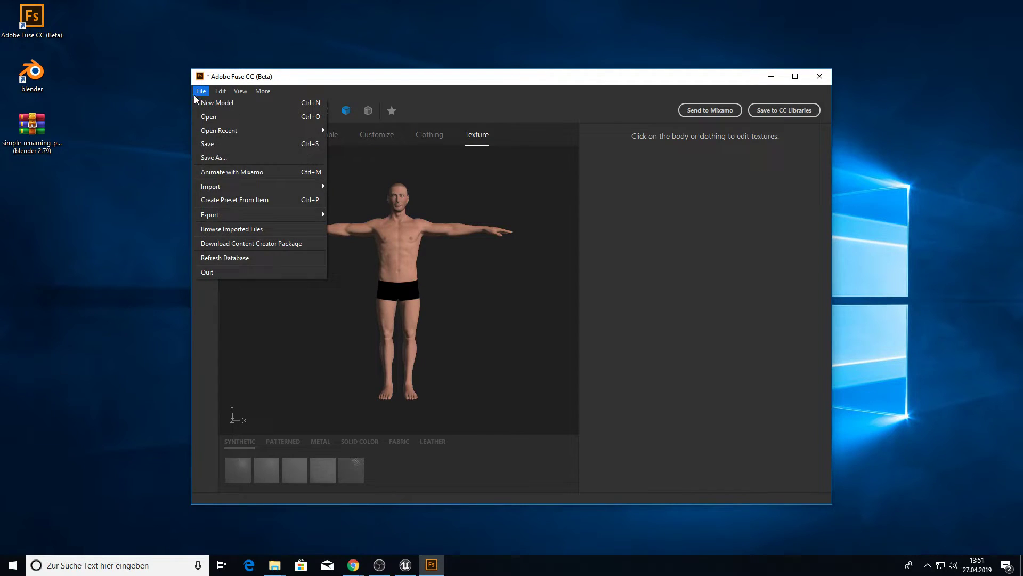
click(214, 158)
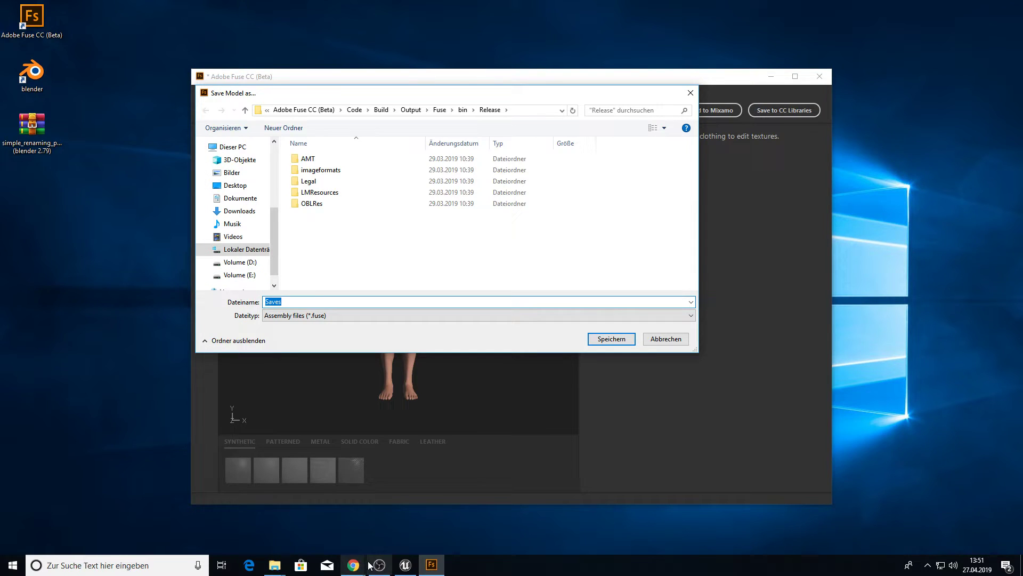
mouse_move(275, 564)
click(324, 514)
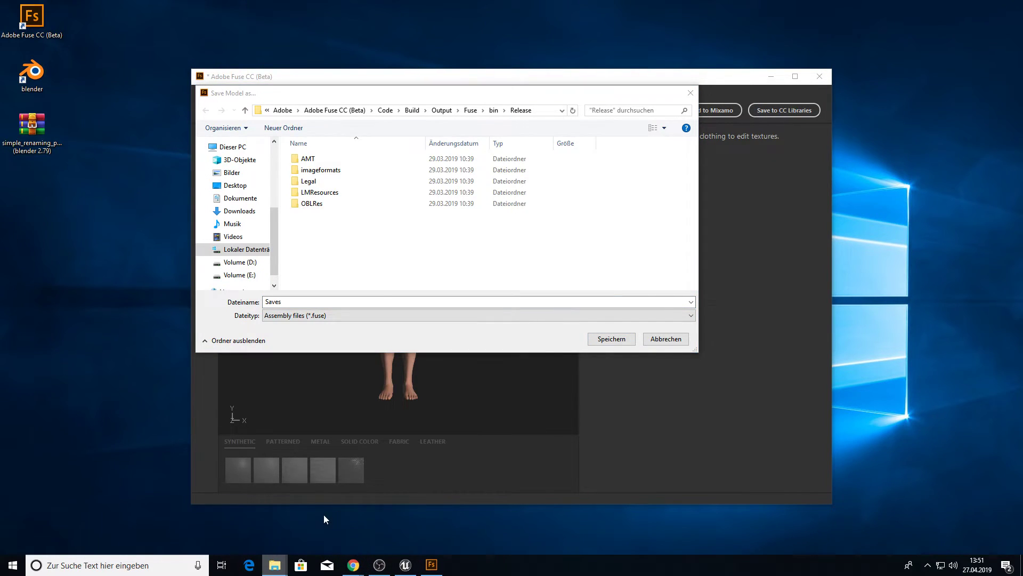
click(545, 142)
key(ctrl+c)
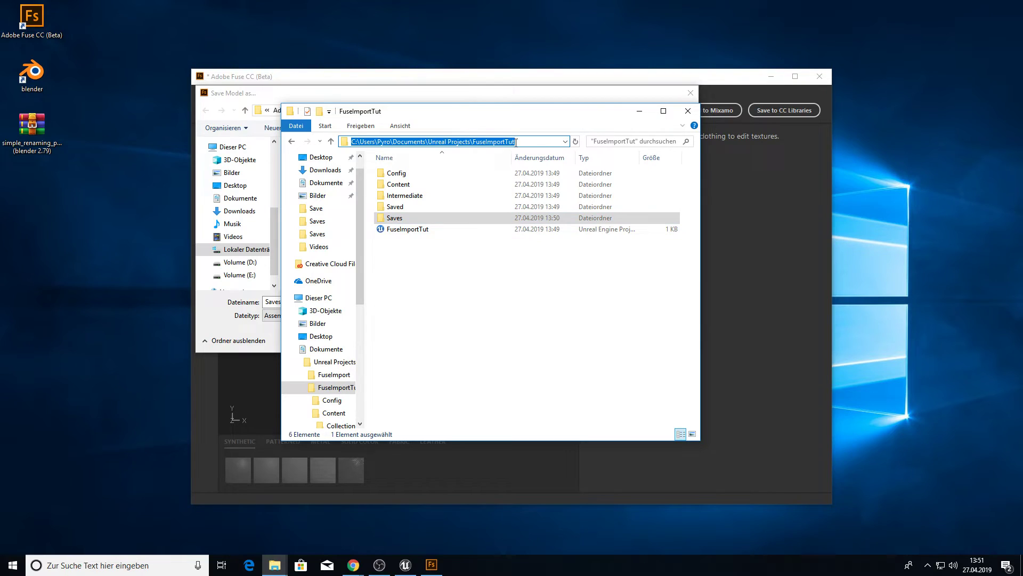
click(454, 101)
Step: Save the character as CharacterFuseSave in the project's Saves folder
click(538, 111)
key(ctrl+v)
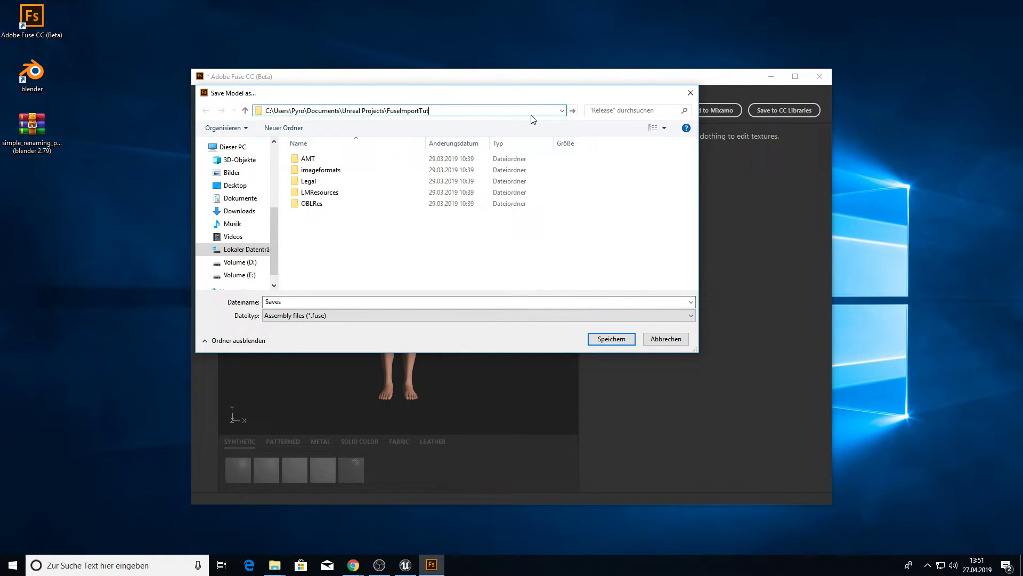
key(Return)
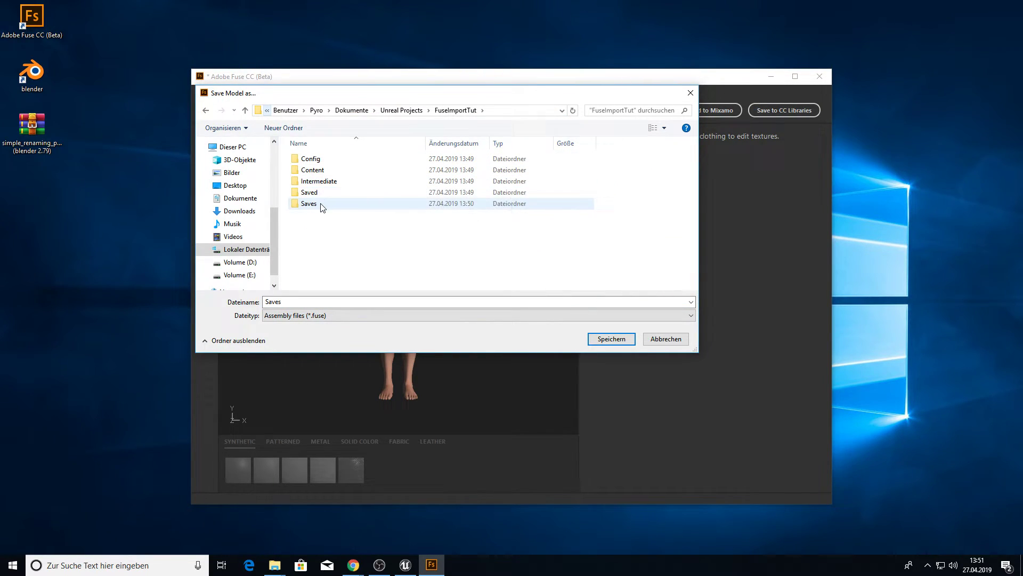
double_click(315, 204)
click(320, 300)
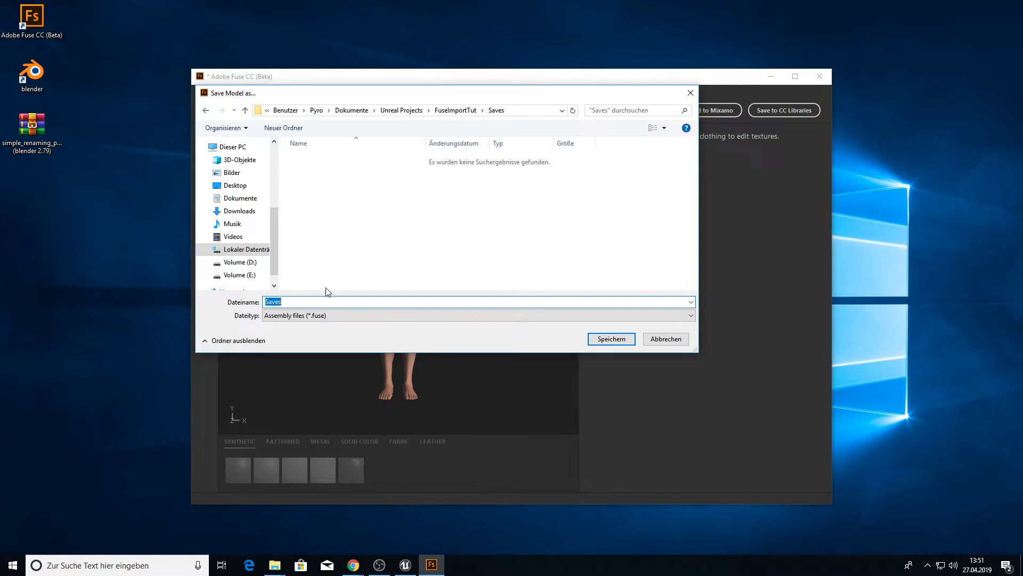
text(CharacterFuseSave)
key(Return)
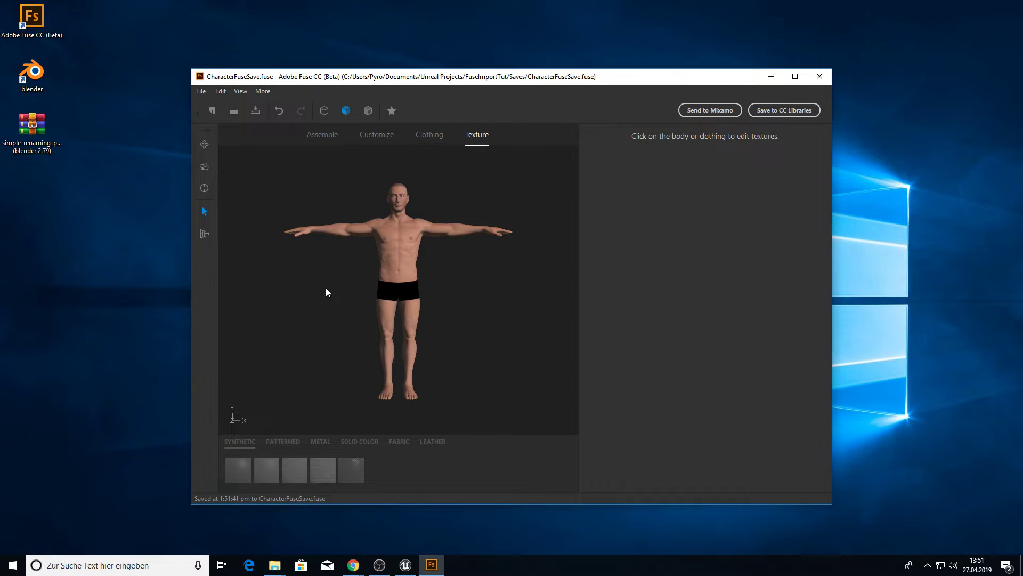
Step: Export textures with the Unreal Engine 4 configuration and upload CharacterFuseSave to Mixamo
click(199, 91)
mouse_move(279, 215)
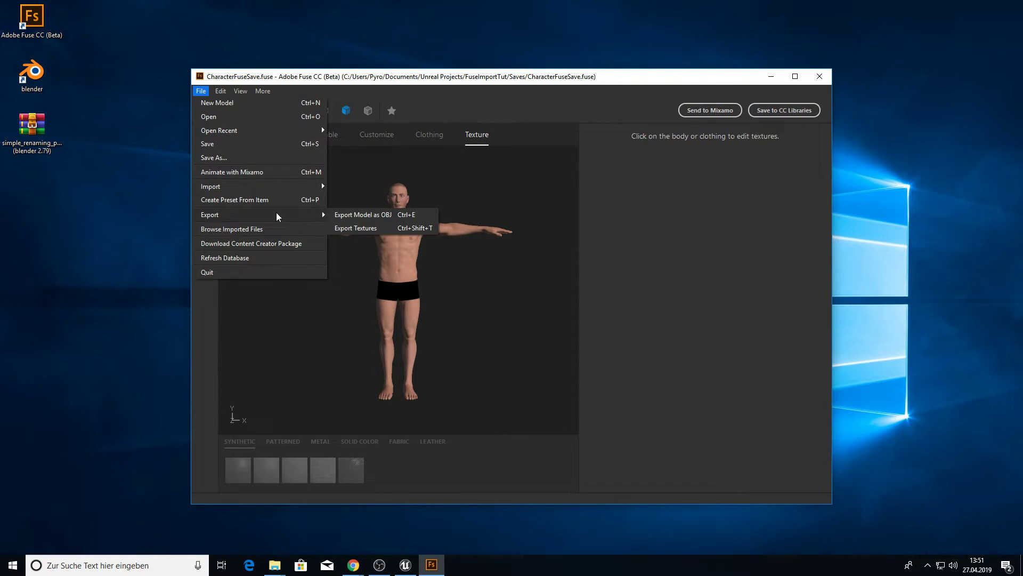
click(365, 228)
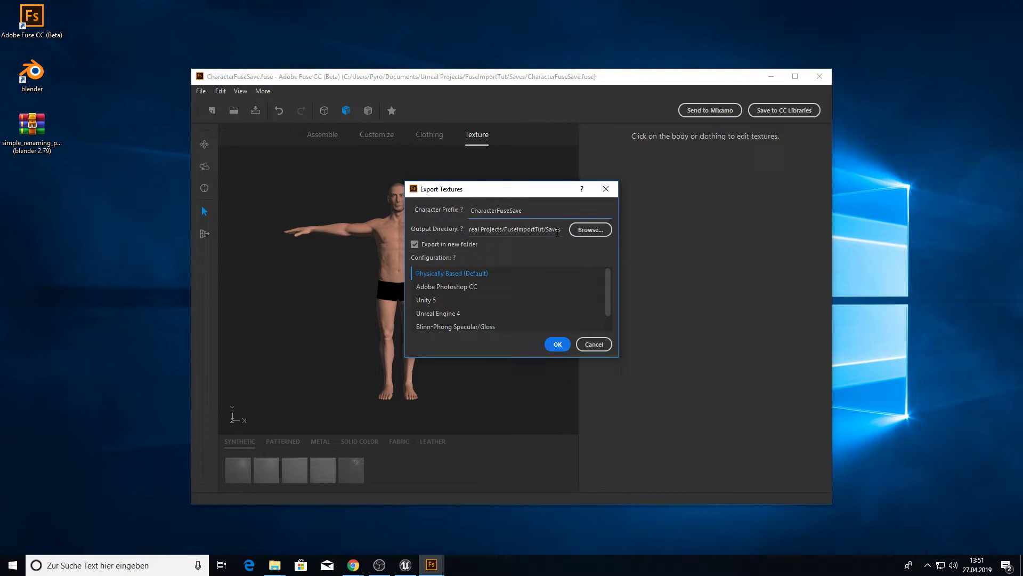
click(445, 314)
click(557, 344)
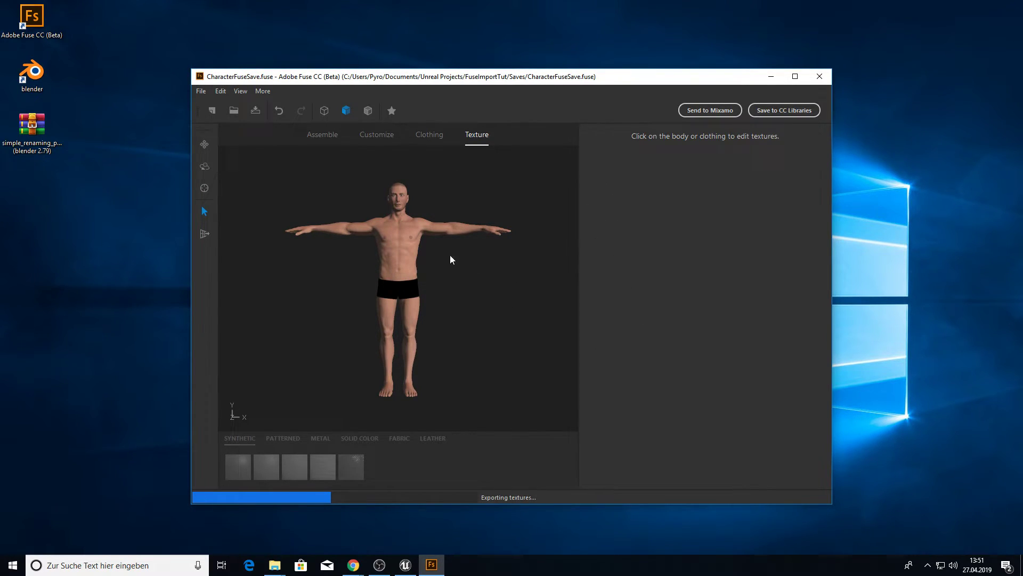
click(708, 110)
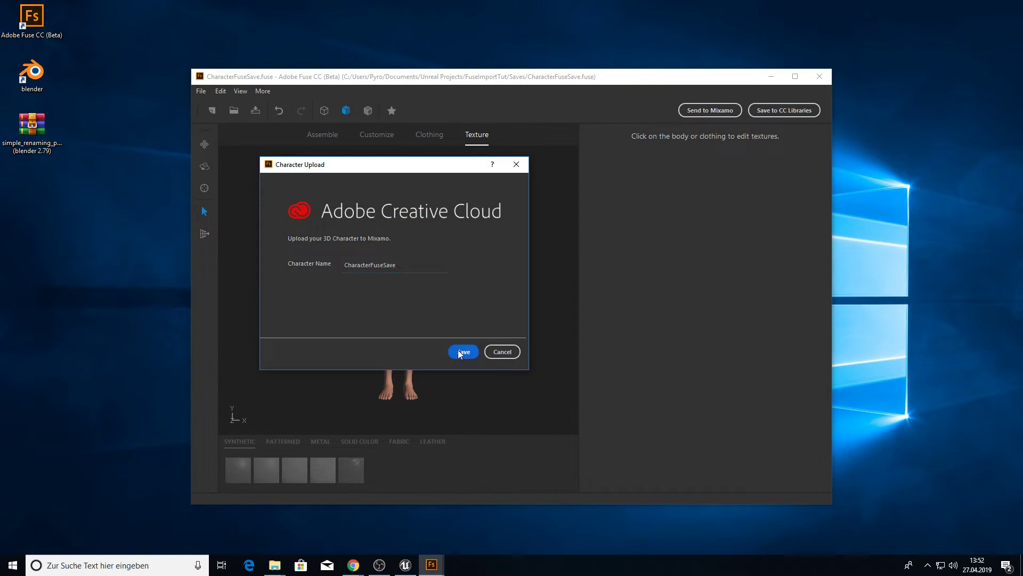
click(463, 351)
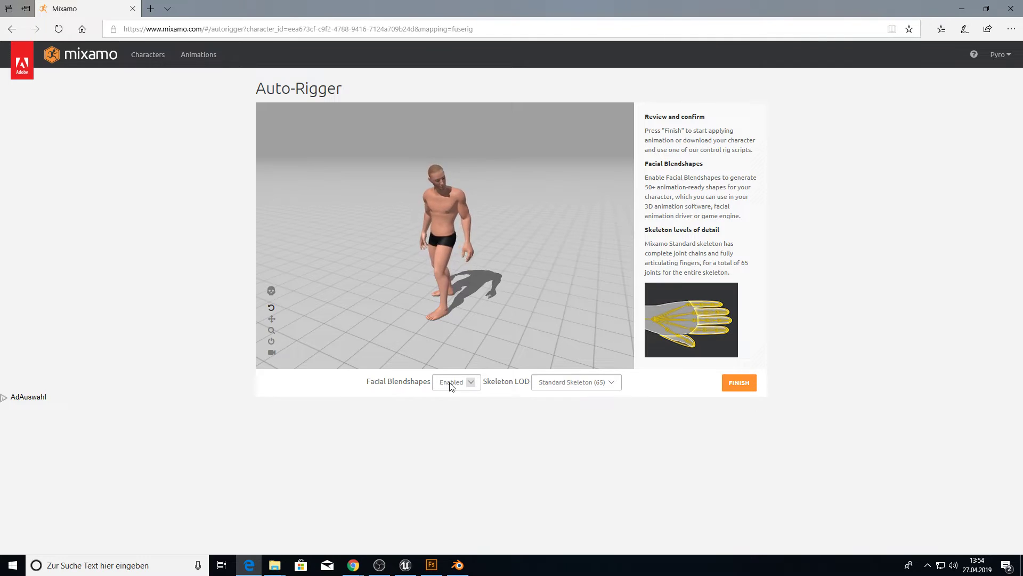
Step: Finish the Mixamo Auto-Rigger and accept the rigged character
click(751, 383)
click(712, 194)
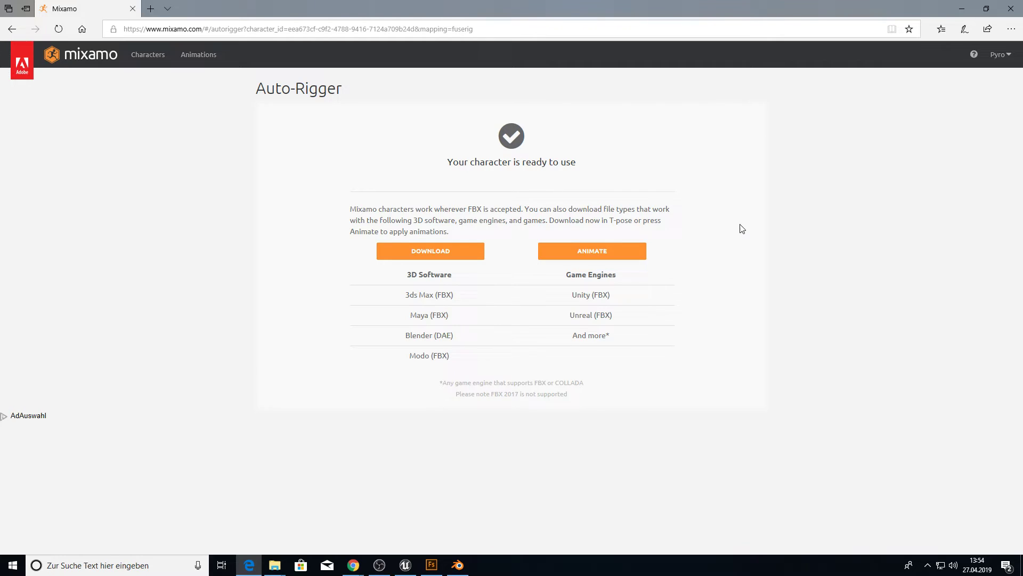
Step: Download the rigged character as Collada (.Dae) in T-Pose
click(449, 260)
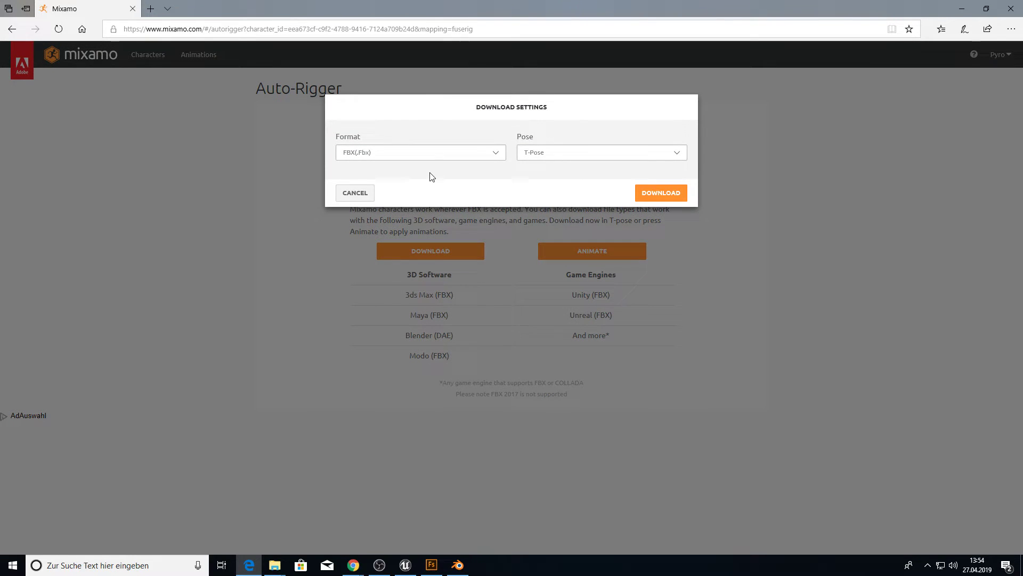
click(425, 155)
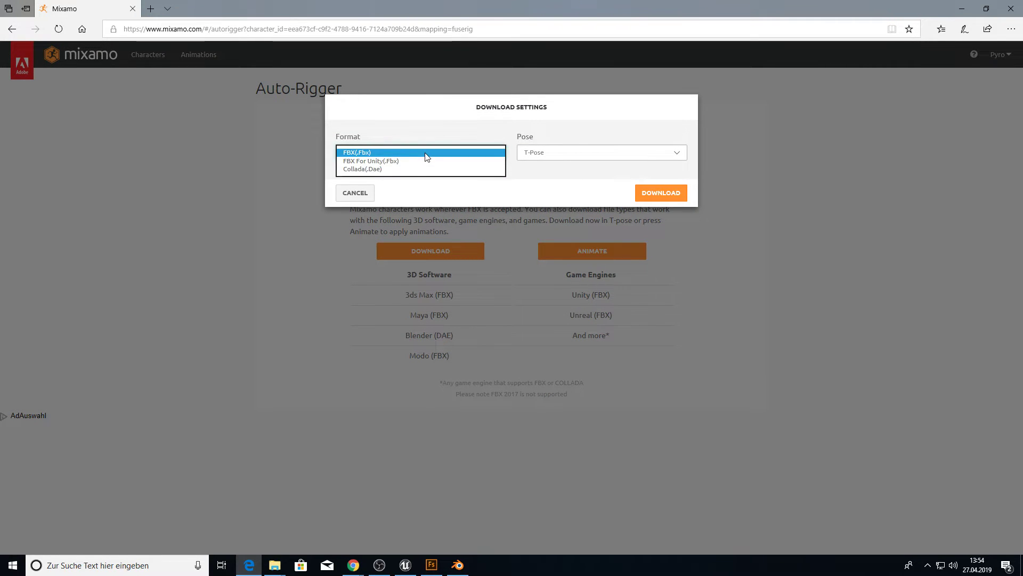
click(399, 170)
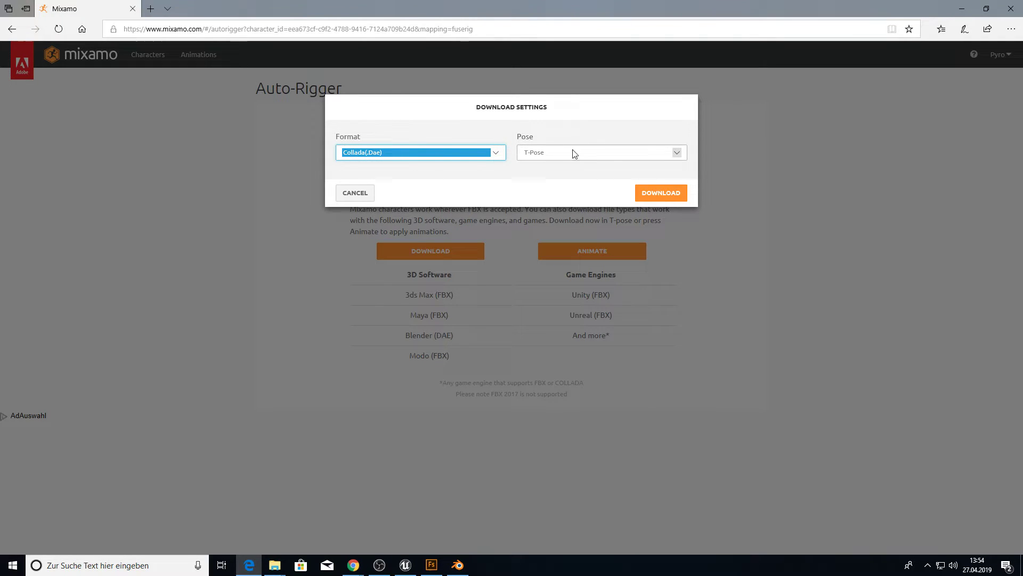
click(663, 193)
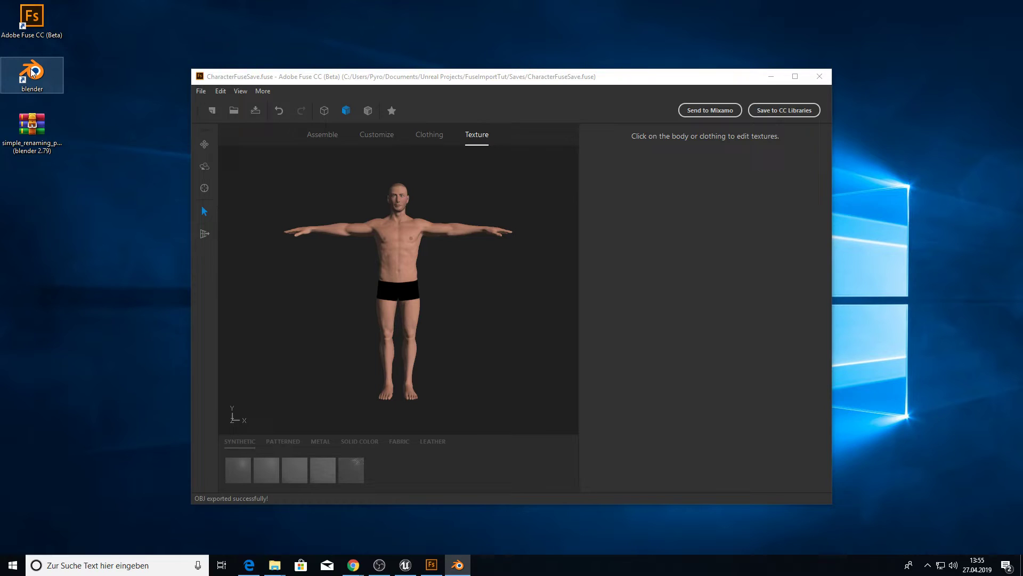
Step: Launch Blender 2.79, dismiss the splash, and turn on the Screencast Keys display
double_click(37, 73)
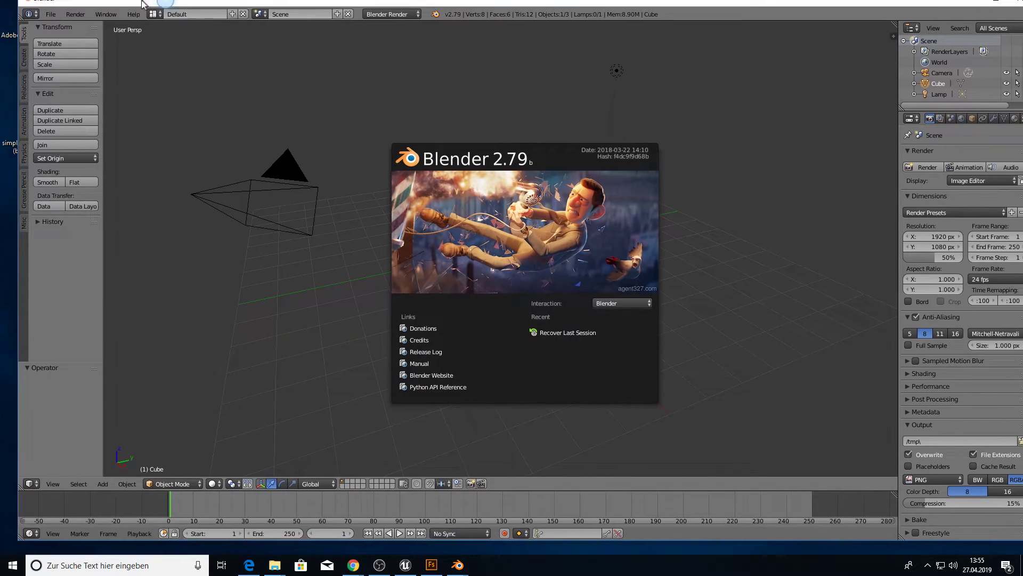
click(246, 128)
key(n)
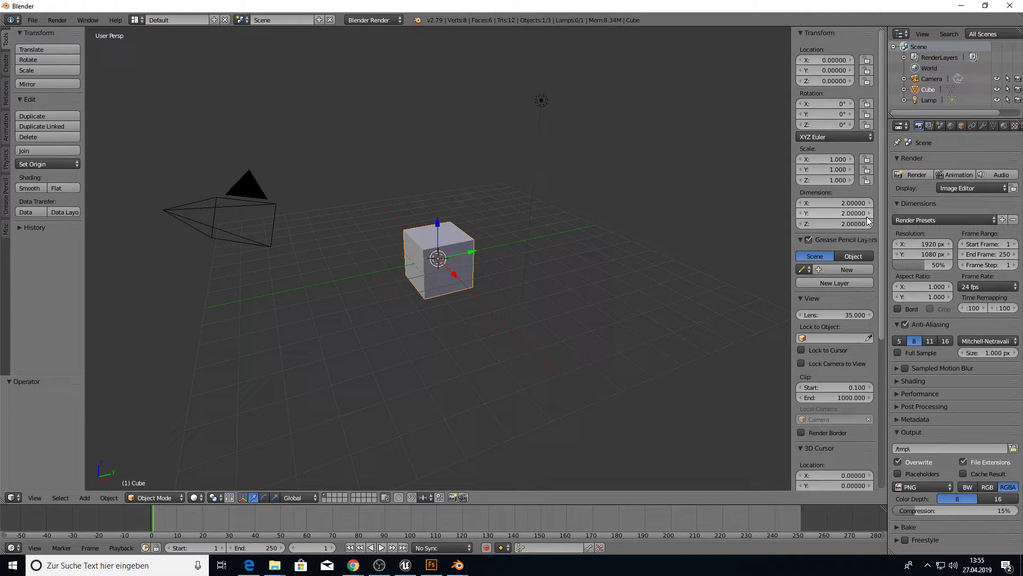
scroll(861, 264, down, 5)
click(825, 482)
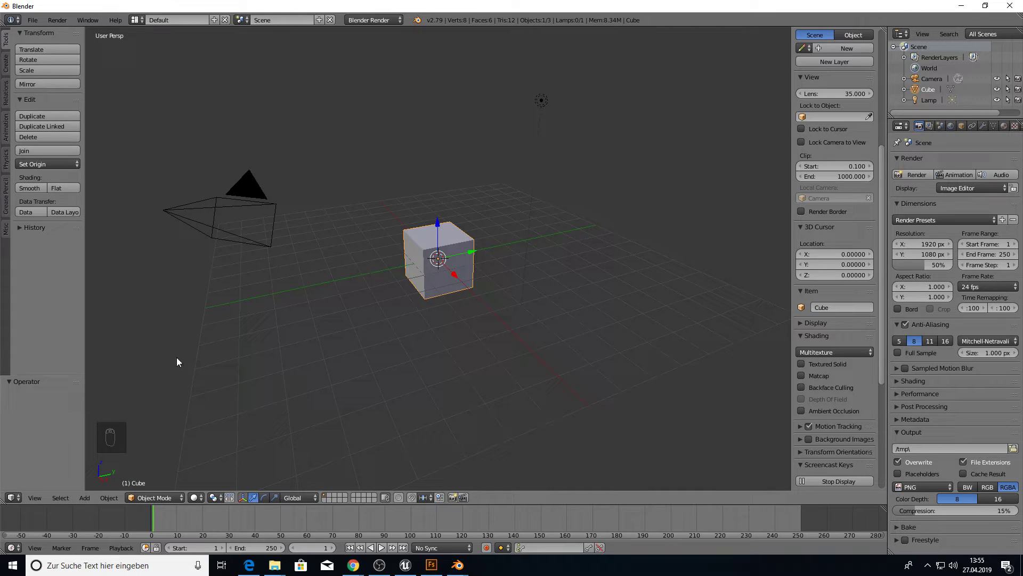
Step: Delete the default camera, cube and lamp from the scene
key(a)
key(a)
key(x)
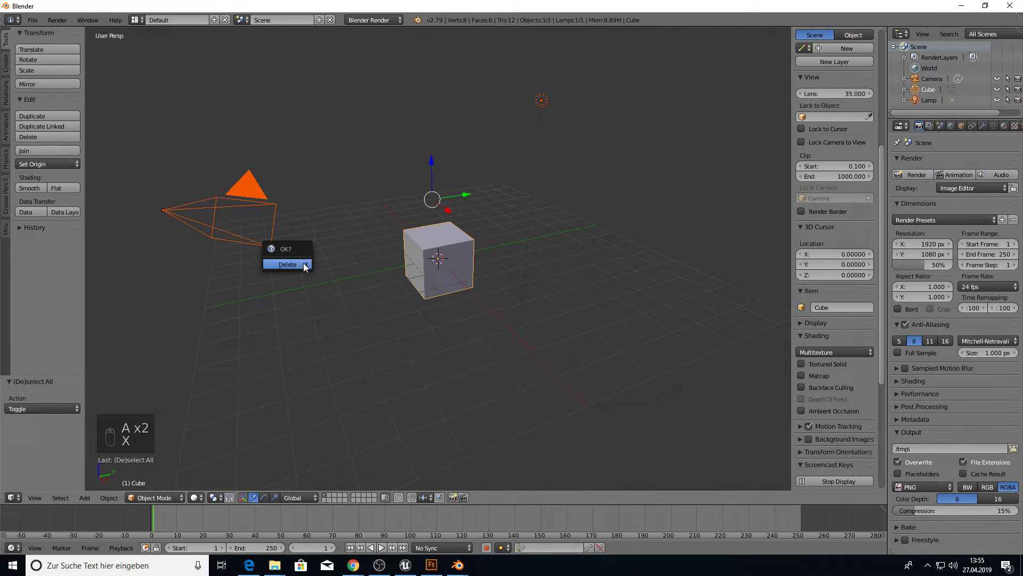
click(288, 264)
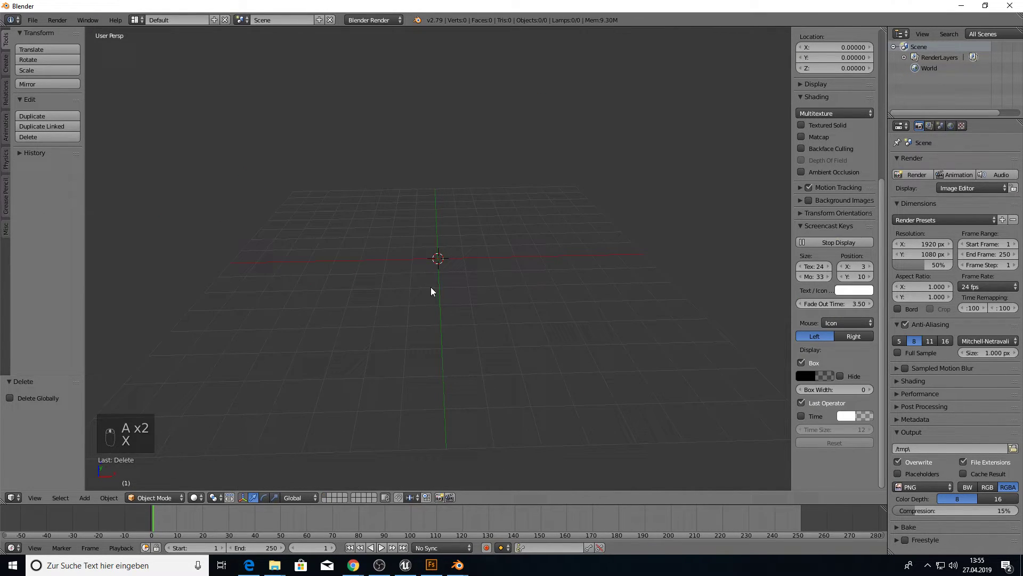
Step: Install the renaming add-on zip from the Desktop through the Add-ons preferences
click(32, 20)
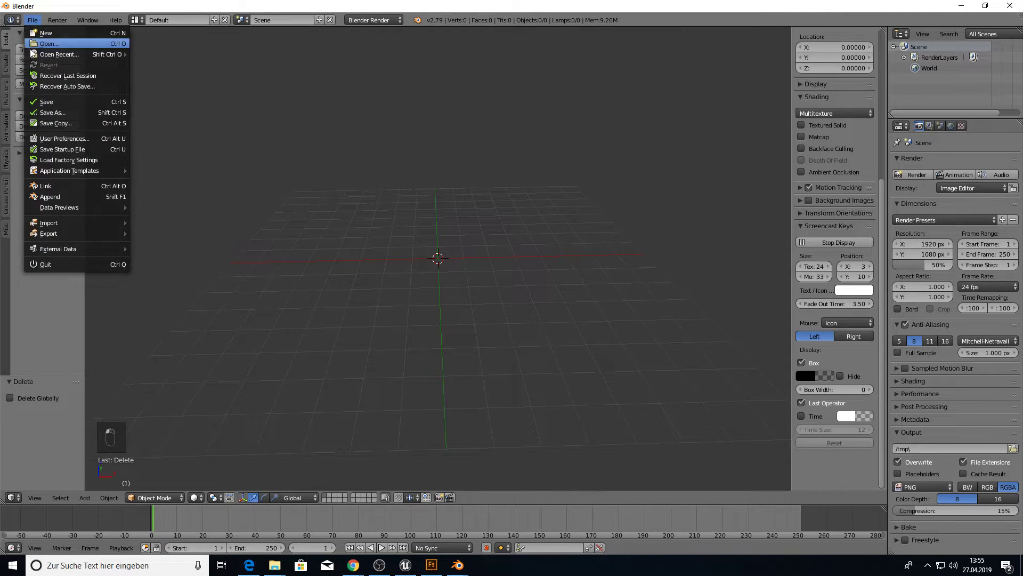
click(56, 139)
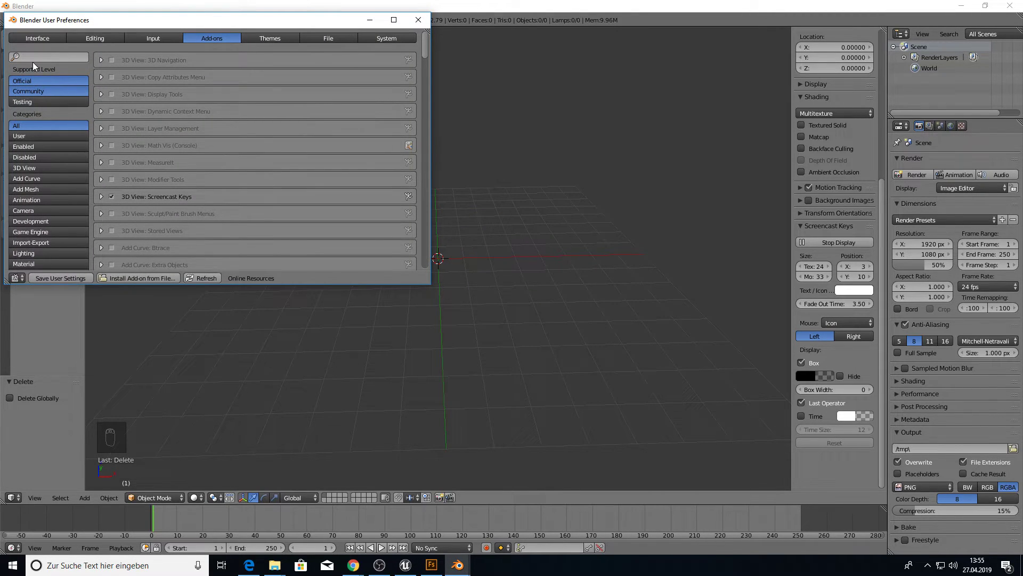
click(133, 278)
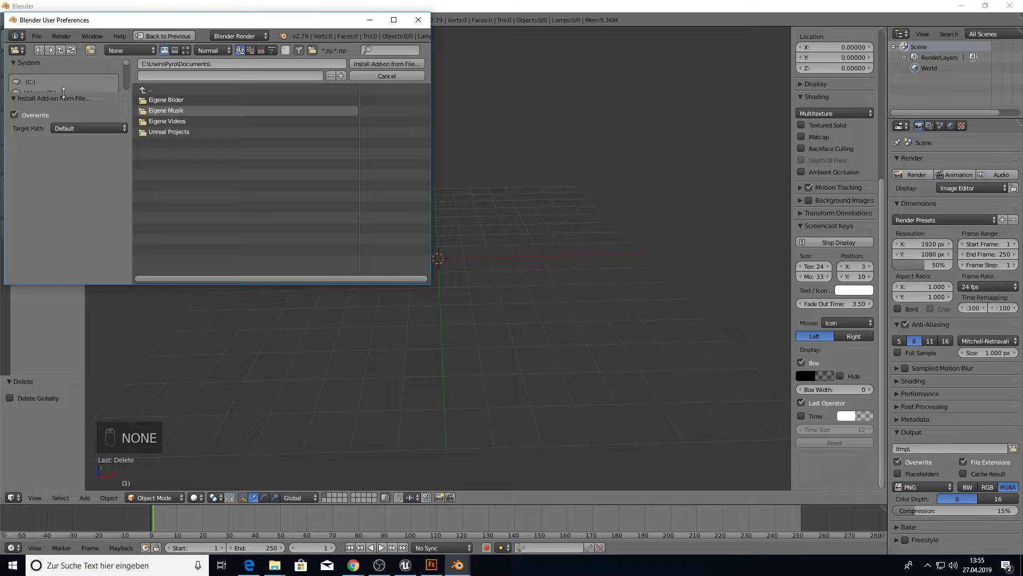
scroll(54, 78, down, 4)
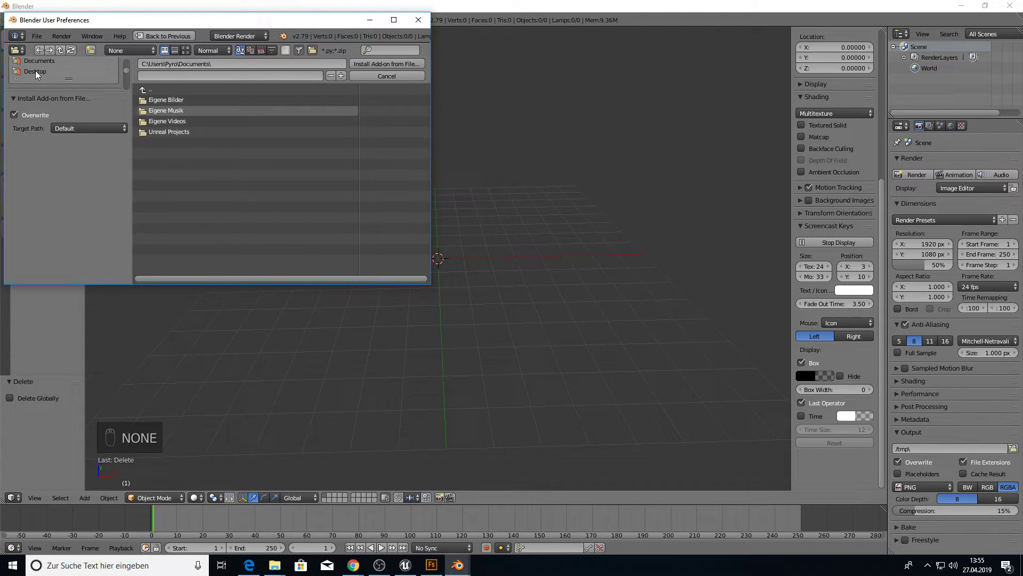
click(35, 71)
click(213, 99)
click(387, 63)
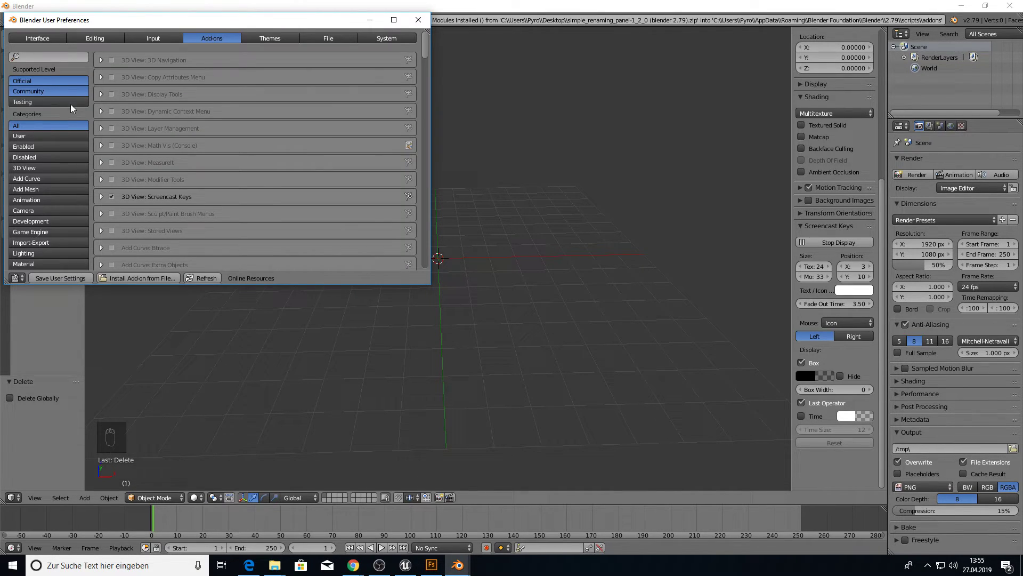
Step: Enable Simple Renaming Panel, save the preferences, and widen its panel in the tool shelf
text(simple)
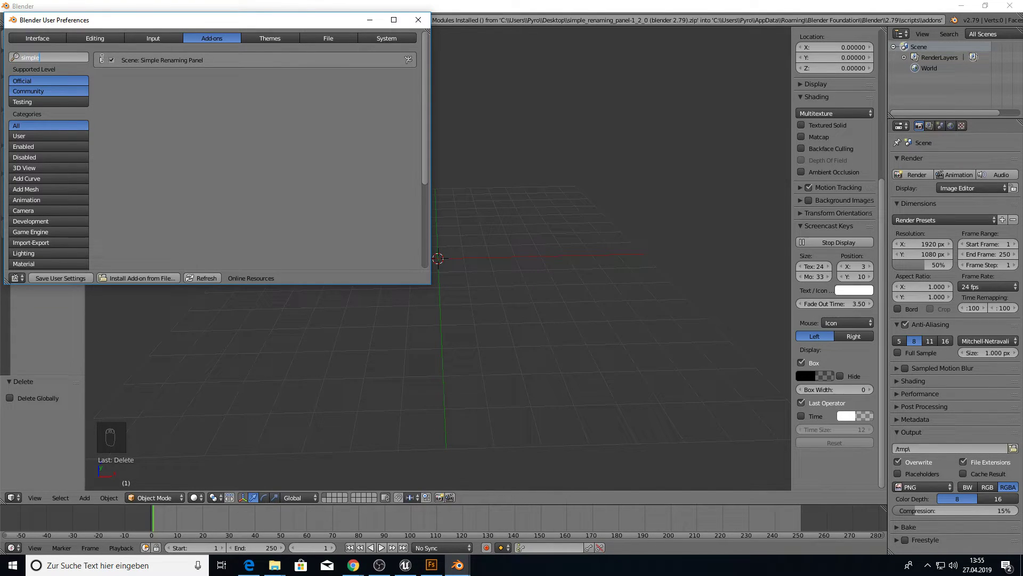
click(75, 277)
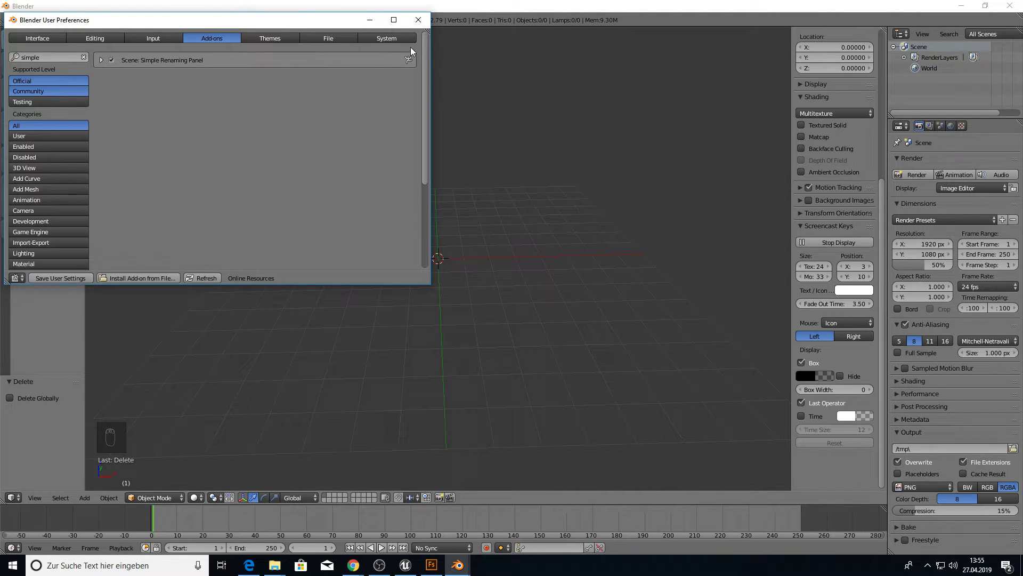
click(418, 20)
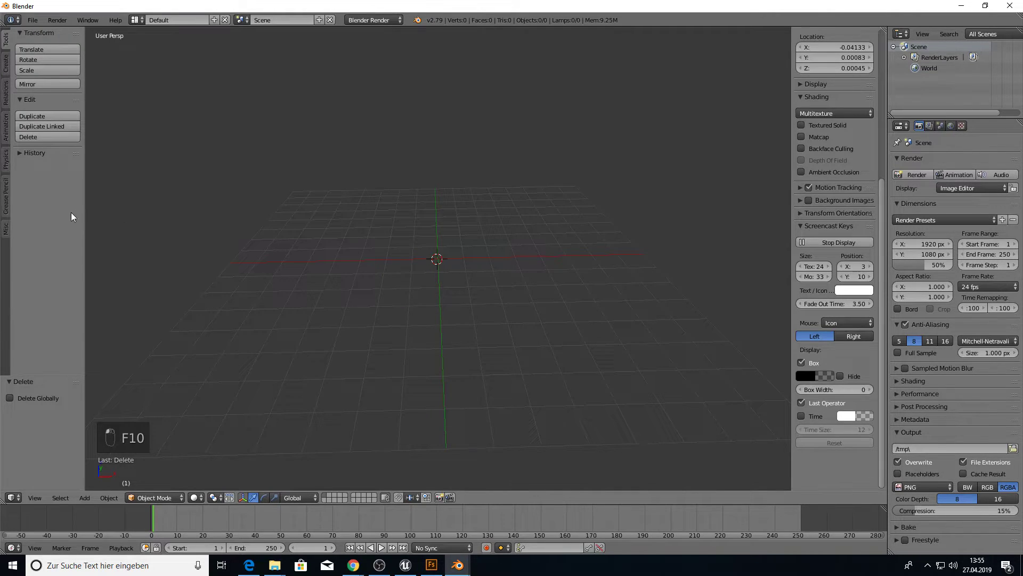
click(7, 229)
drag(84, 149, 171, 152)
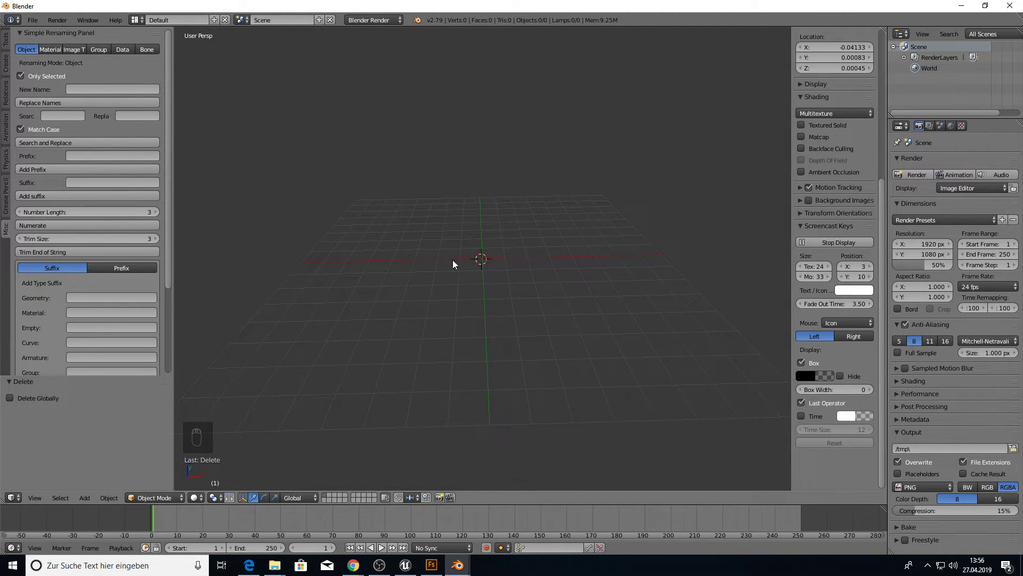
Step: Save the rigged character download from the browser's download bar
key(F11)
key(F11)
key(F10)
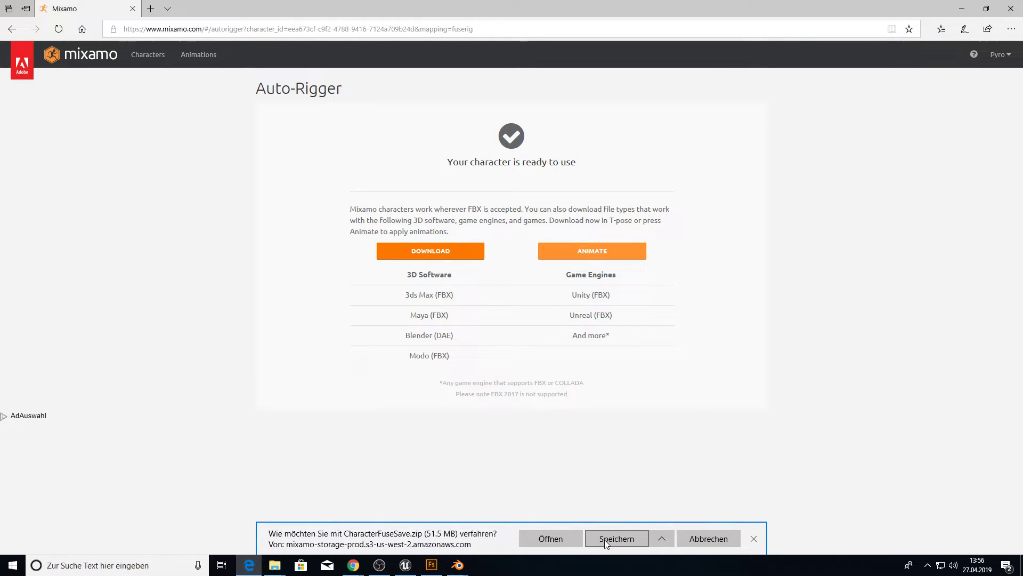
click(604, 539)
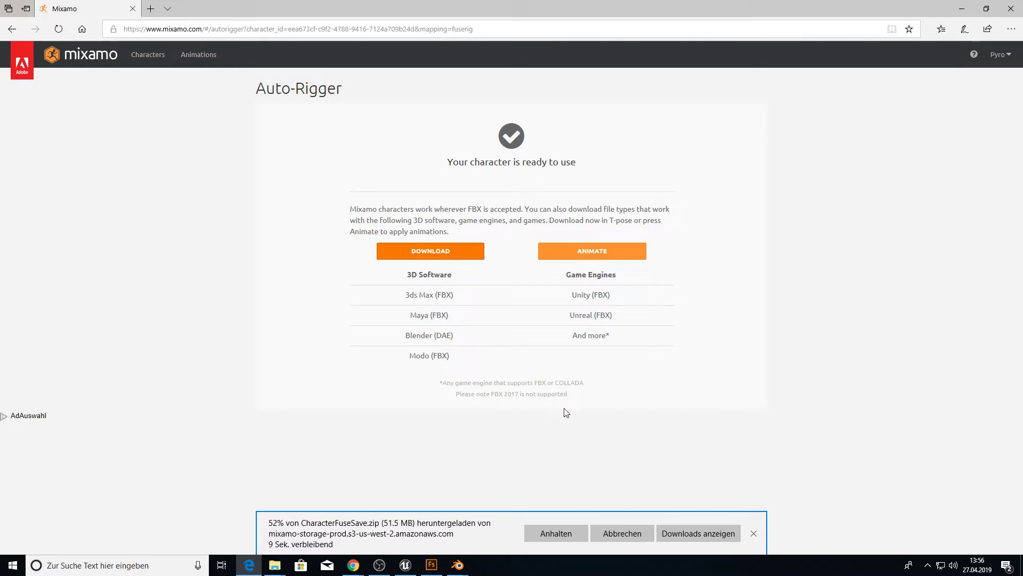
Step: Search the animation library for 'run', apply Running, and enable In Place
click(593, 255)
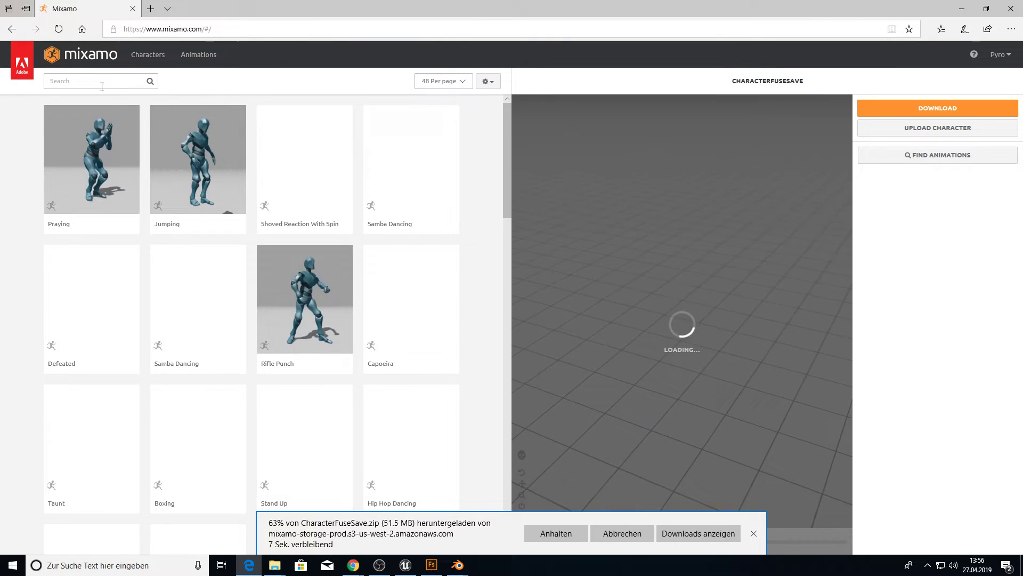
click(102, 85)
text(run)
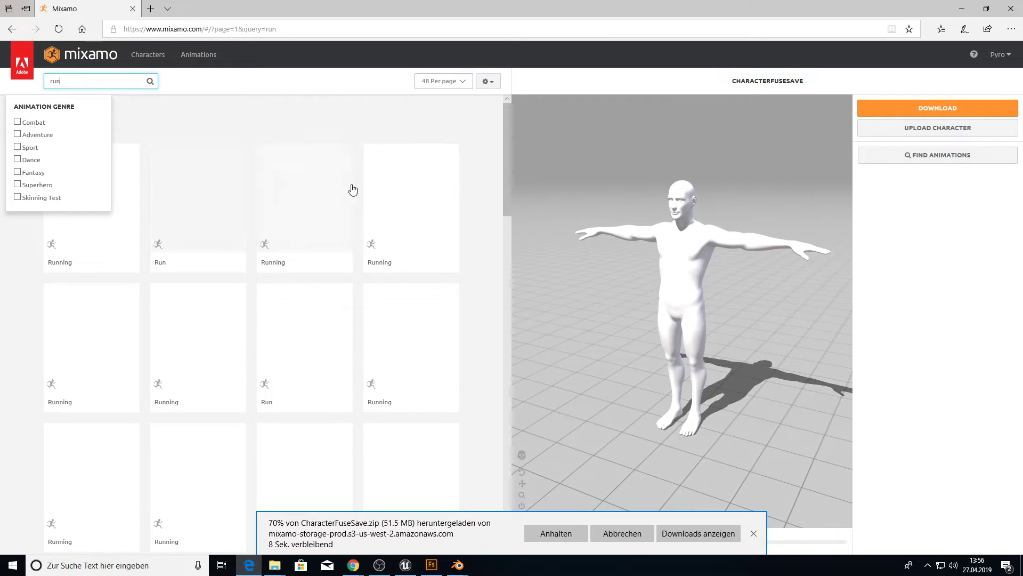
click(420, 190)
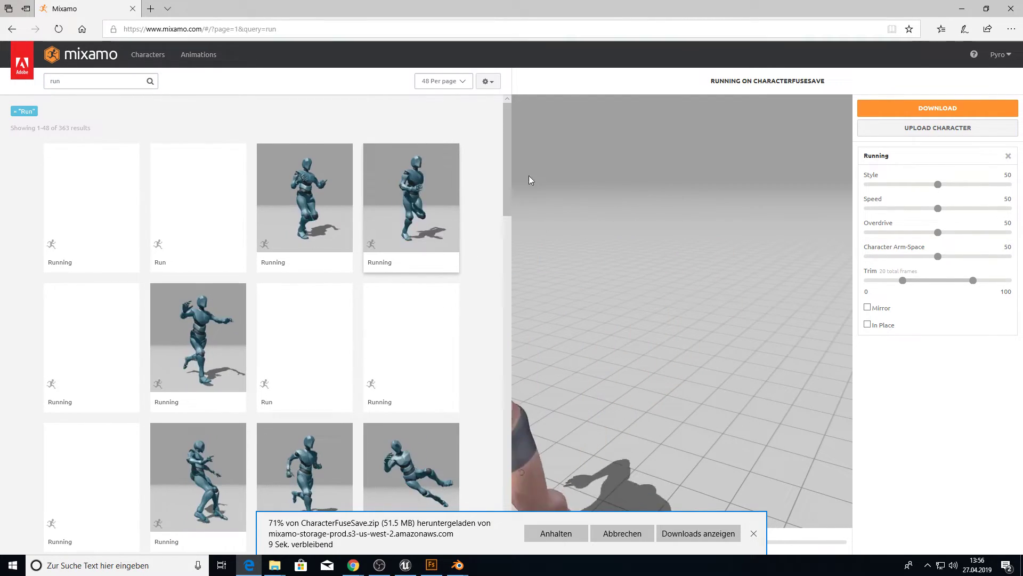
click(867, 324)
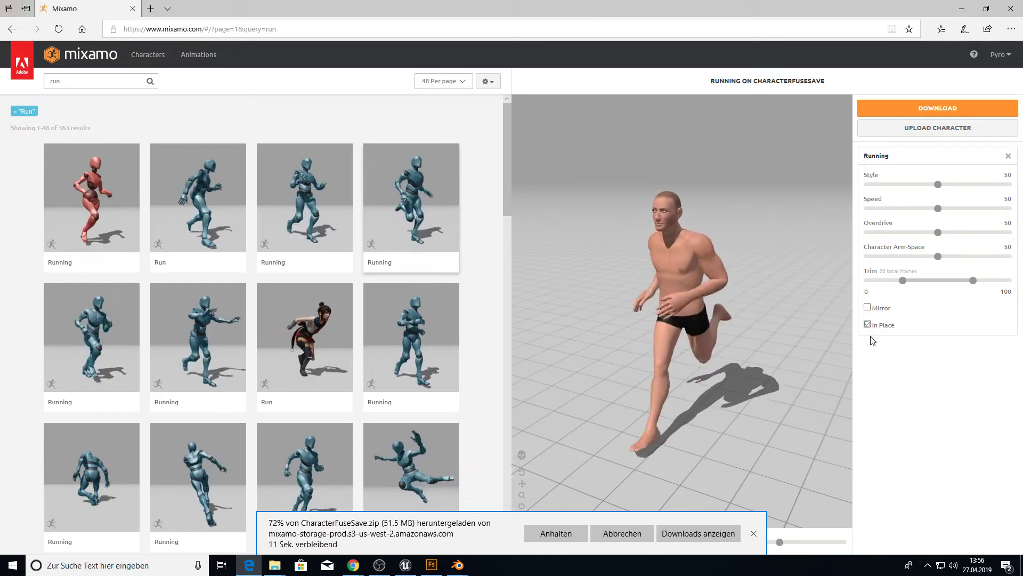
Step: Download the Running animation as Collada (.dae), With Skin, at 30 fps
click(884, 107)
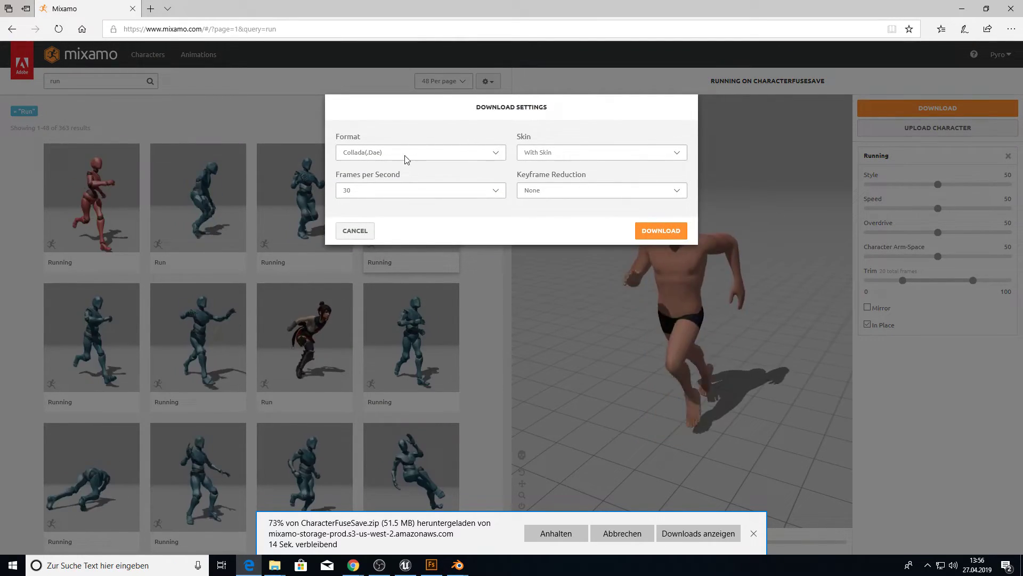
click(543, 152)
click(539, 161)
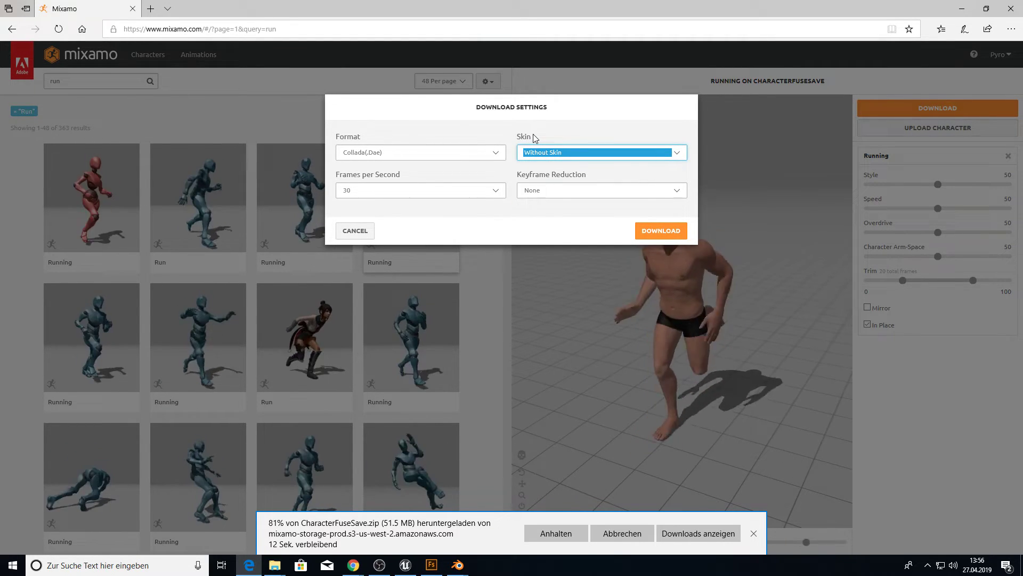
click(533, 152)
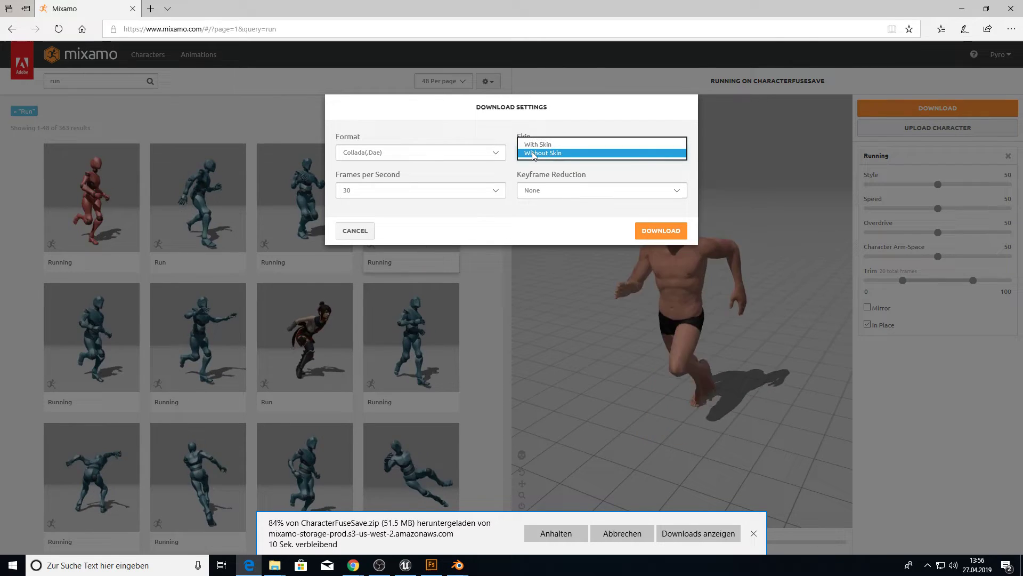
click(533, 140)
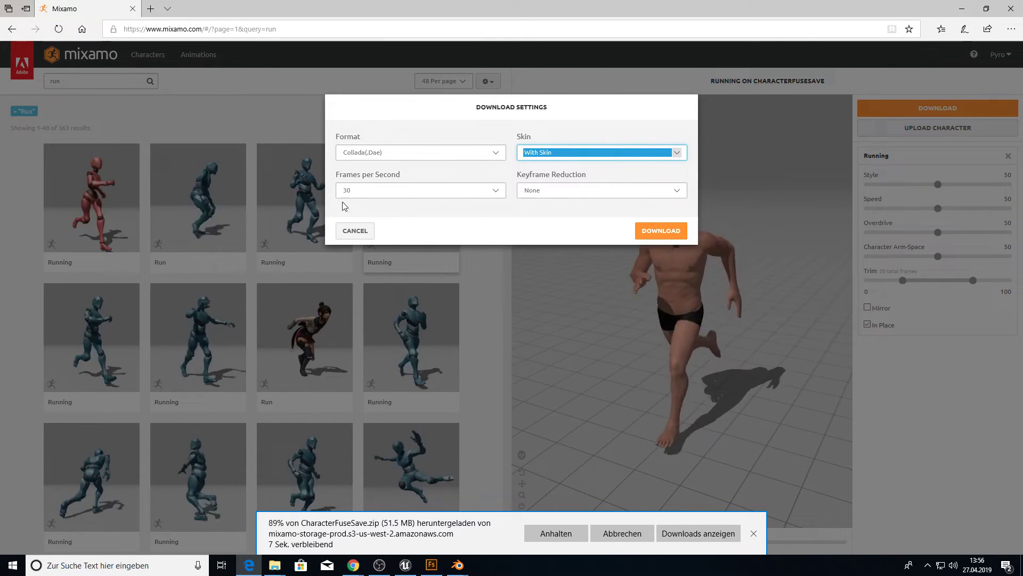
click(660, 231)
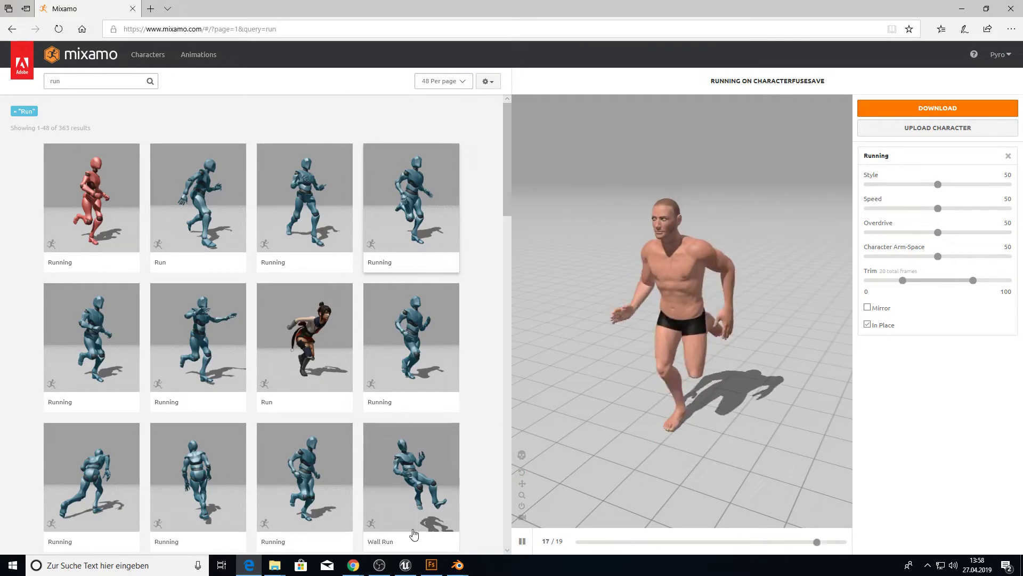
Step: Copy both downloaded ZIPs from Downloads into the FuseImportTut Saves folder
mouse_move(272, 568)
click(375, 514)
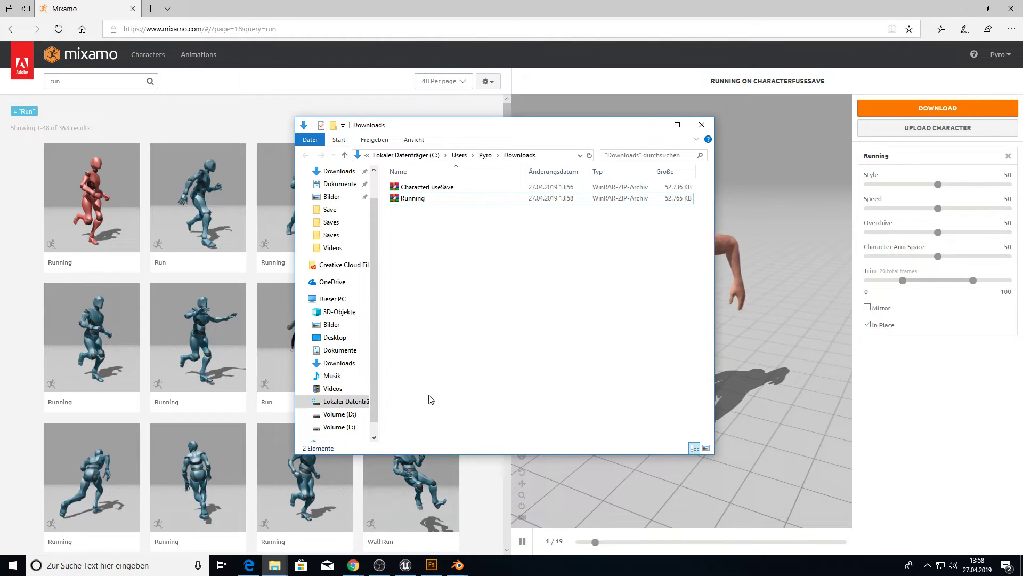
drag(453, 261, 442, 176)
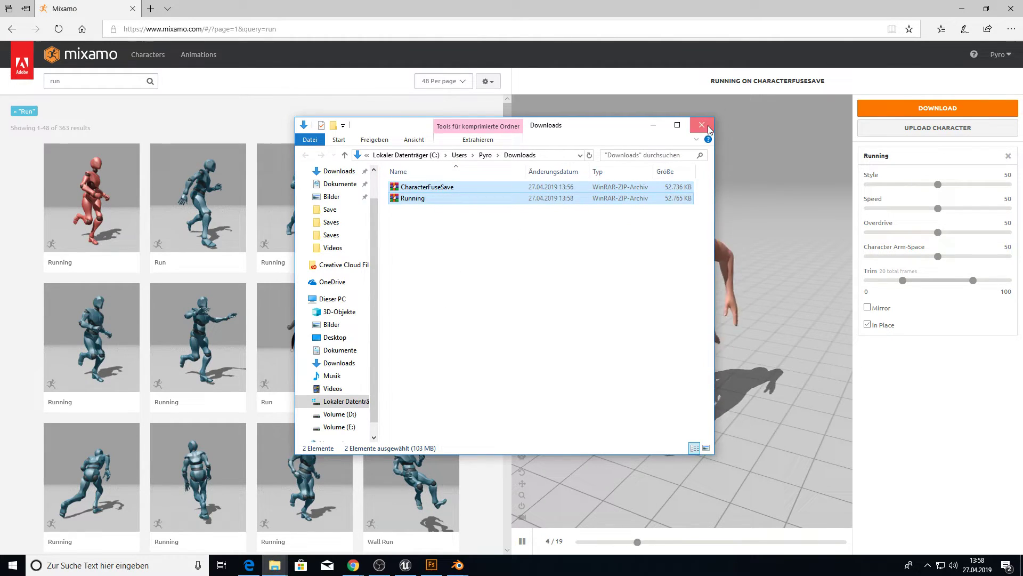
key(alt+F4)
mouse_move(282, 568)
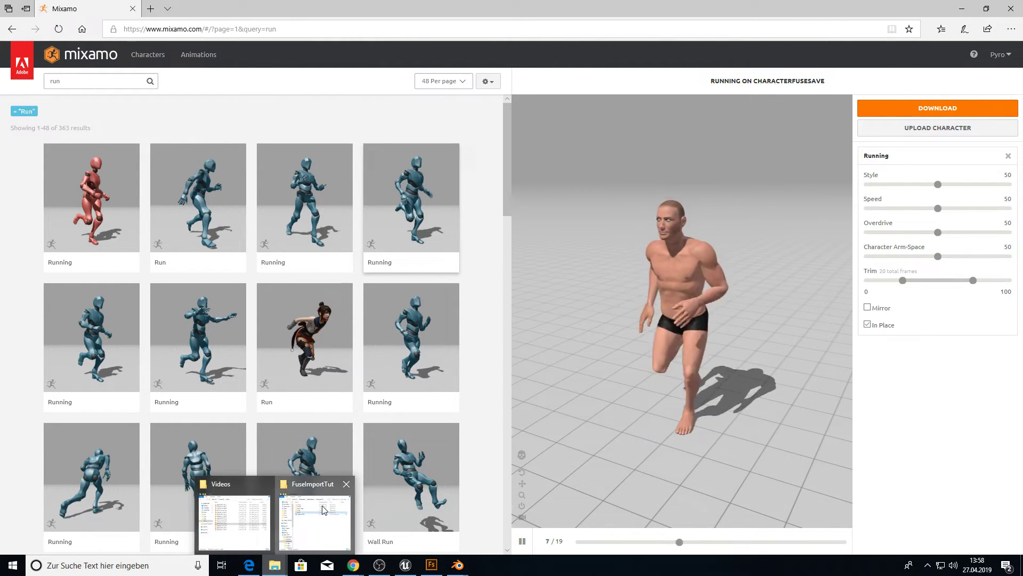
click(314, 520)
double_click(587, 218)
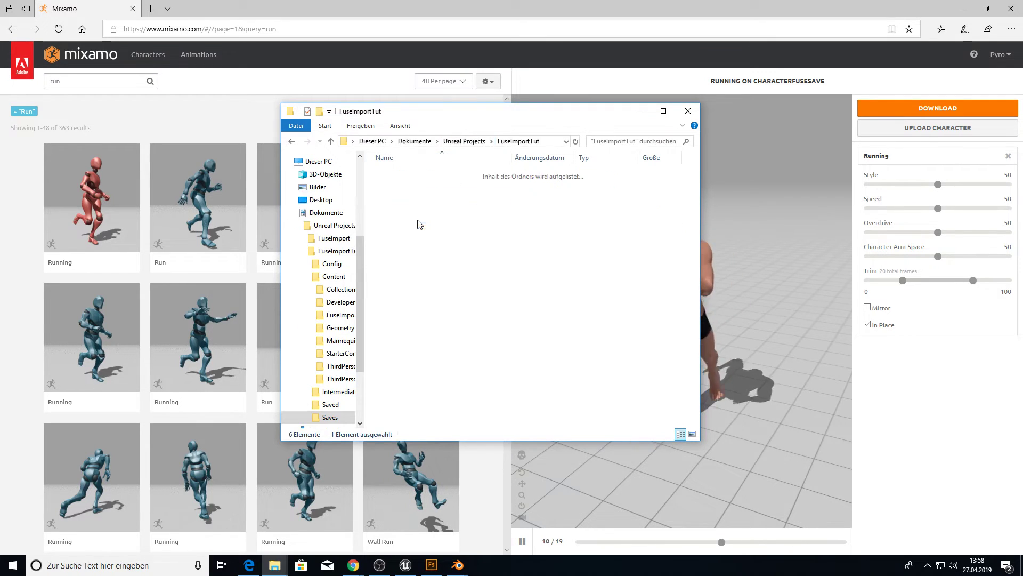
key(ctrl+v)
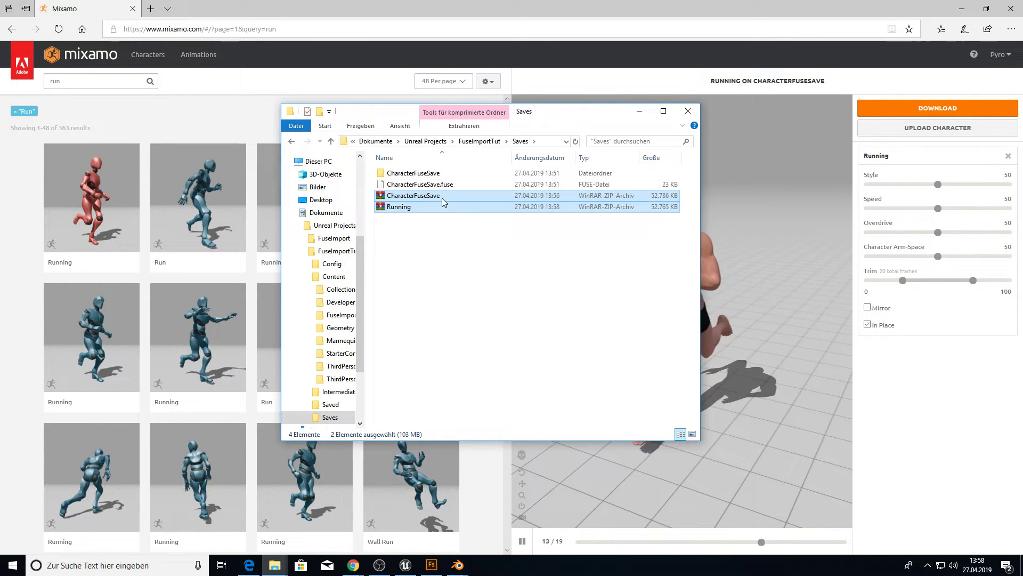
Step: Extract each ZIP into its own CharacterFuseSave and Running folder, then open CharacterFuseSave
right_click(440, 208)
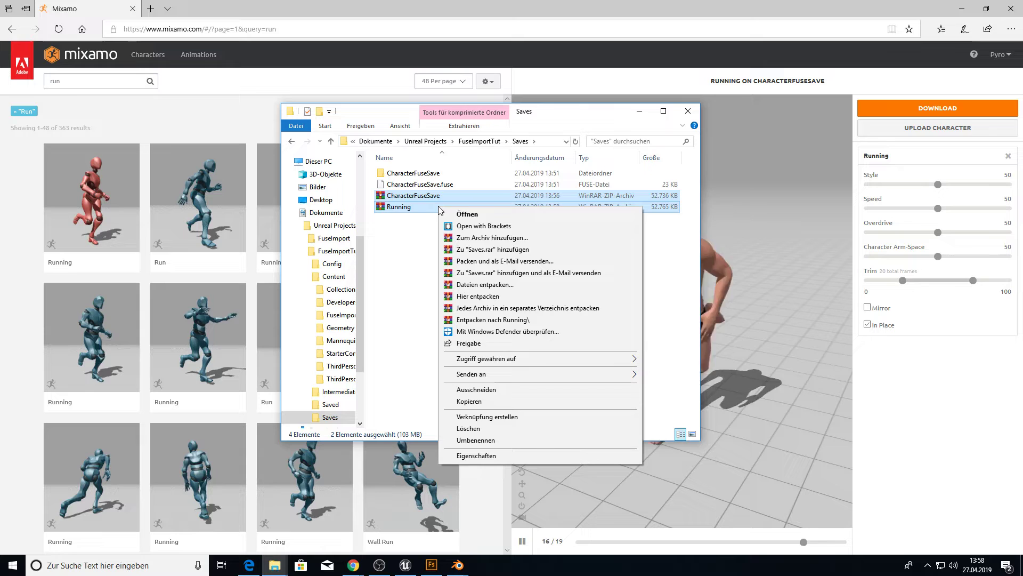
click(474, 308)
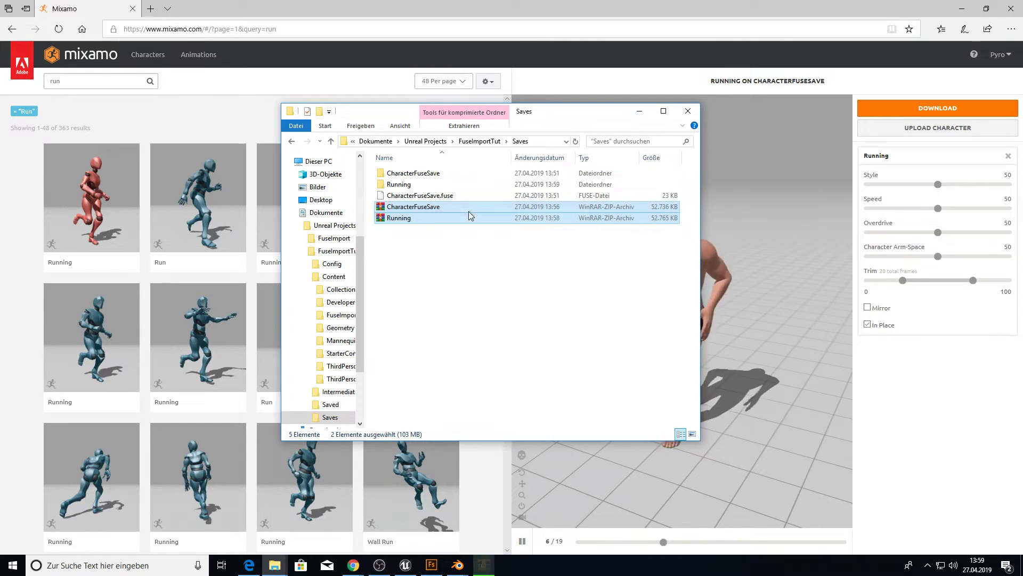
click(403, 173)
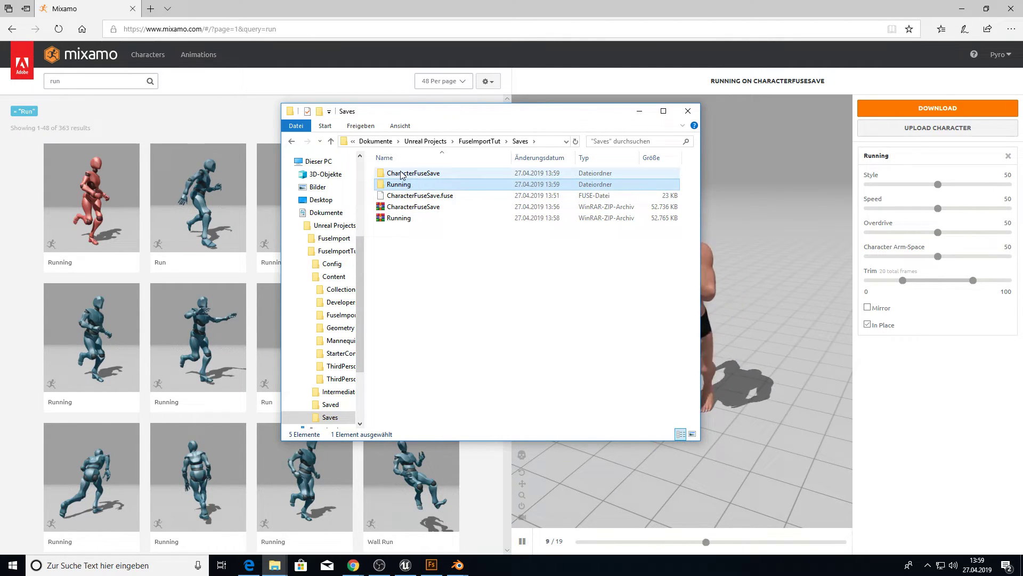
double_click(400, 171)
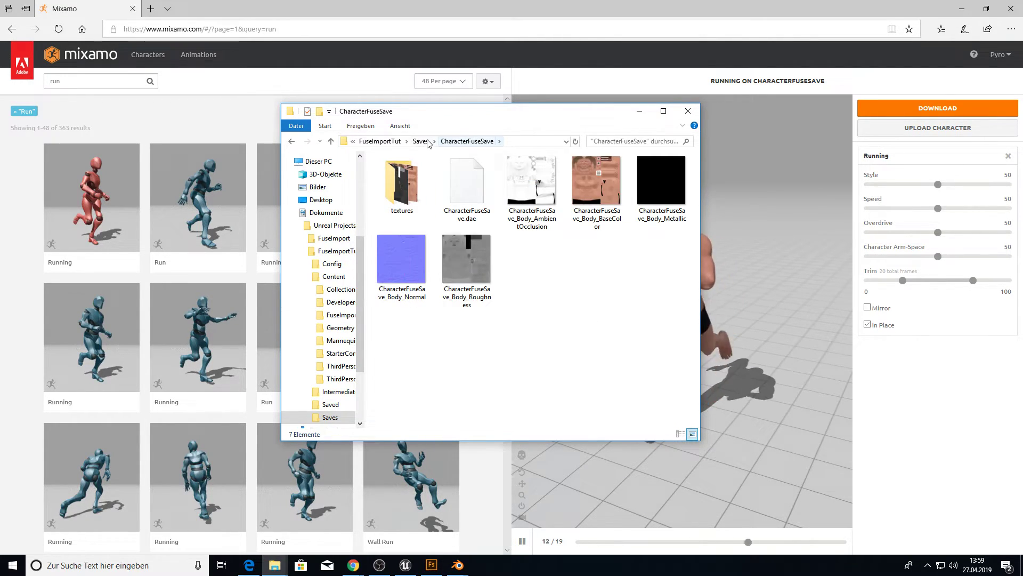
click(640, 113)
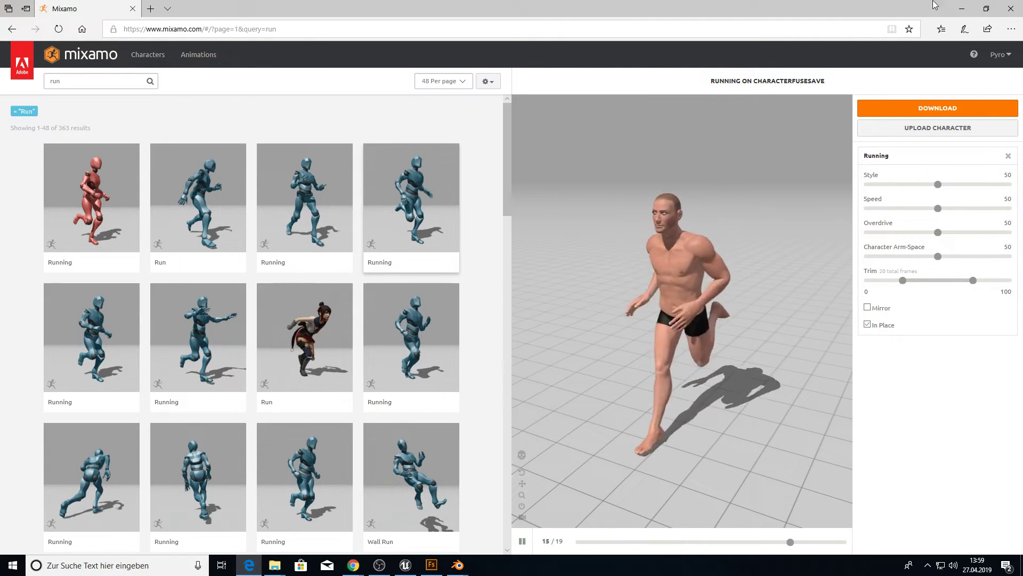
Step: Start a COLLADA (.dae) import in Blender
click(962, 9)
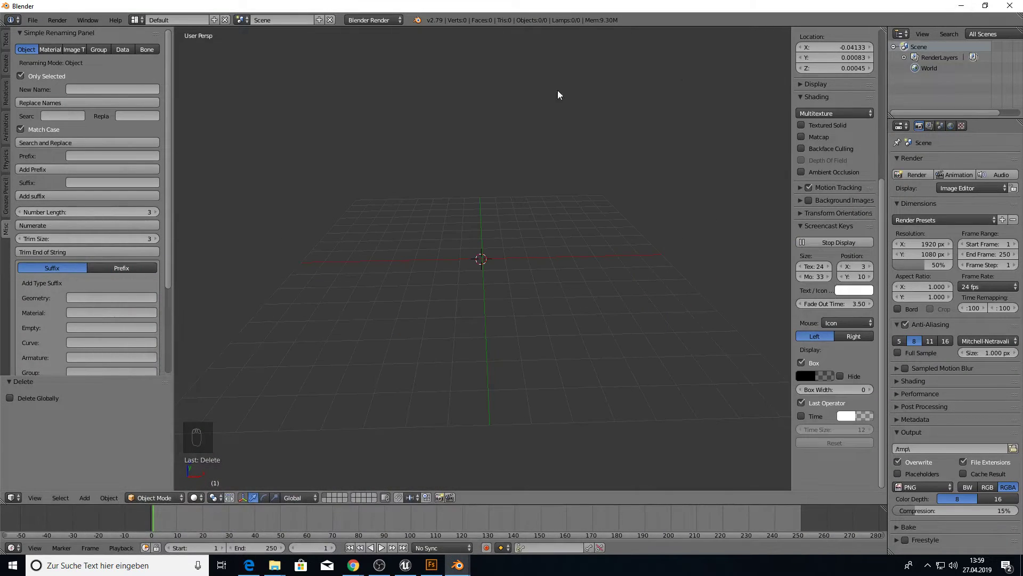
click(33, 20)
mouse_move(66, 223)
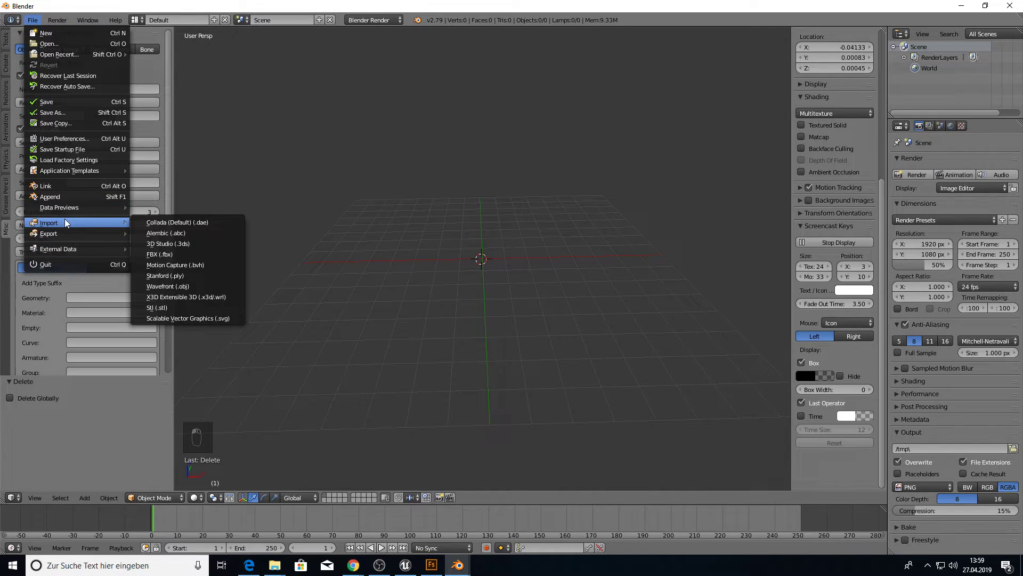
click(152, 222)
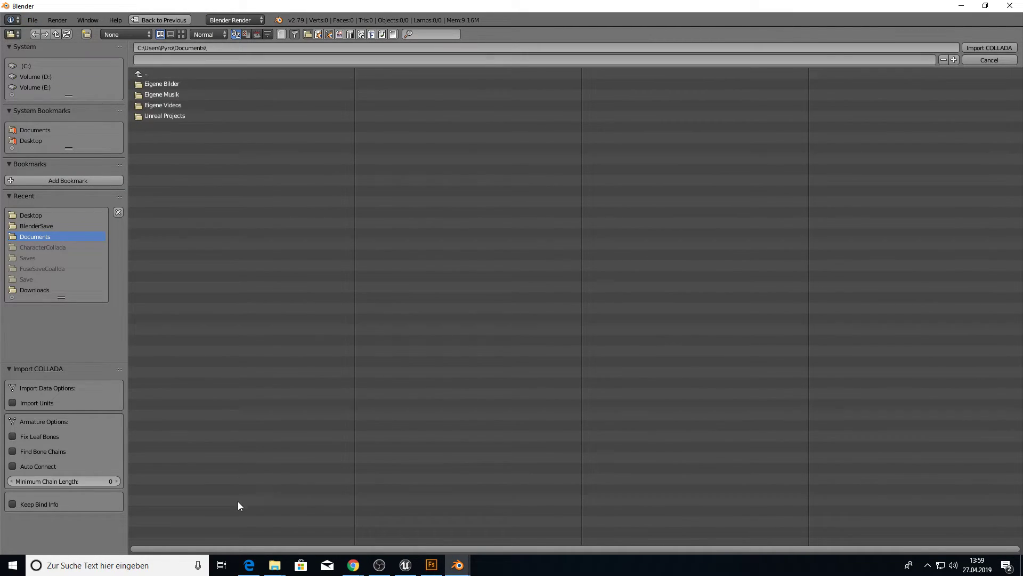
Step: Point the import browser to the CharacterFuseSave folder using its path copied from Explorer
mouse_move(268, 562)
click(300, 484)
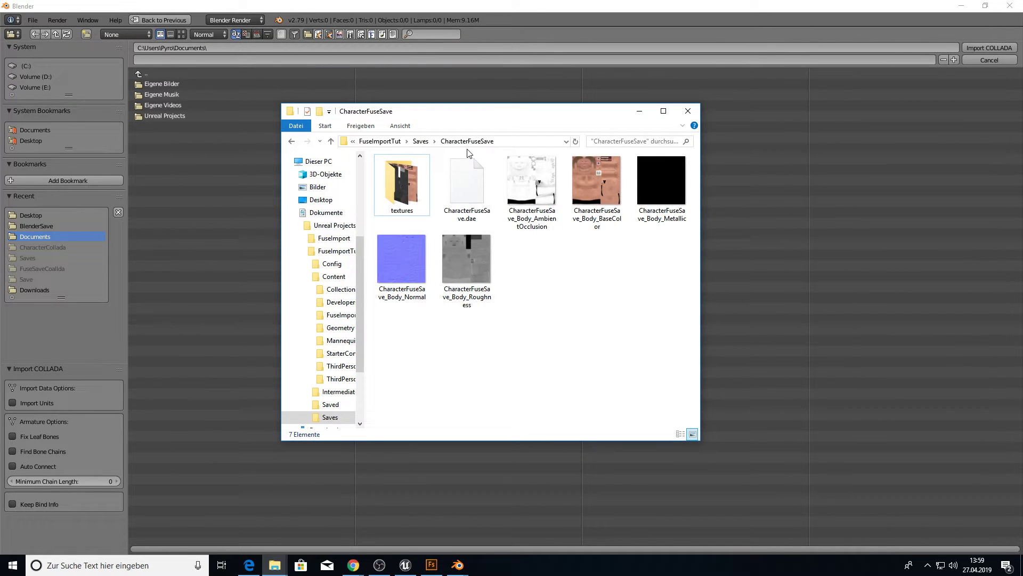
click(509, 142)
key(ctrl+c)
click(347, 48)
key(ctrl+v)
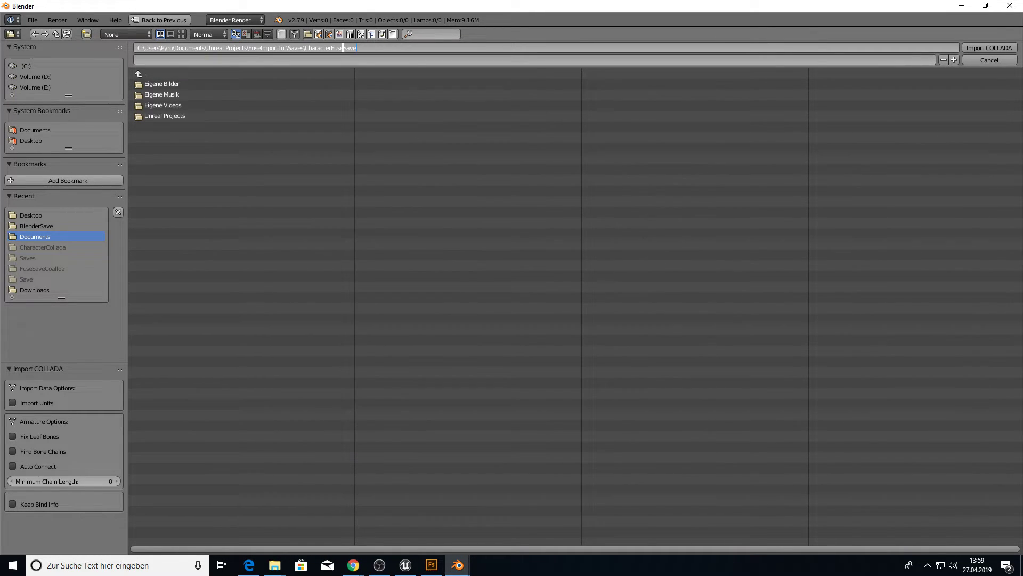
key(Return)
Step: Select CharacterFuseSave.dae and turn on Find Bone Chains and Auto Connect
click(194, 95)
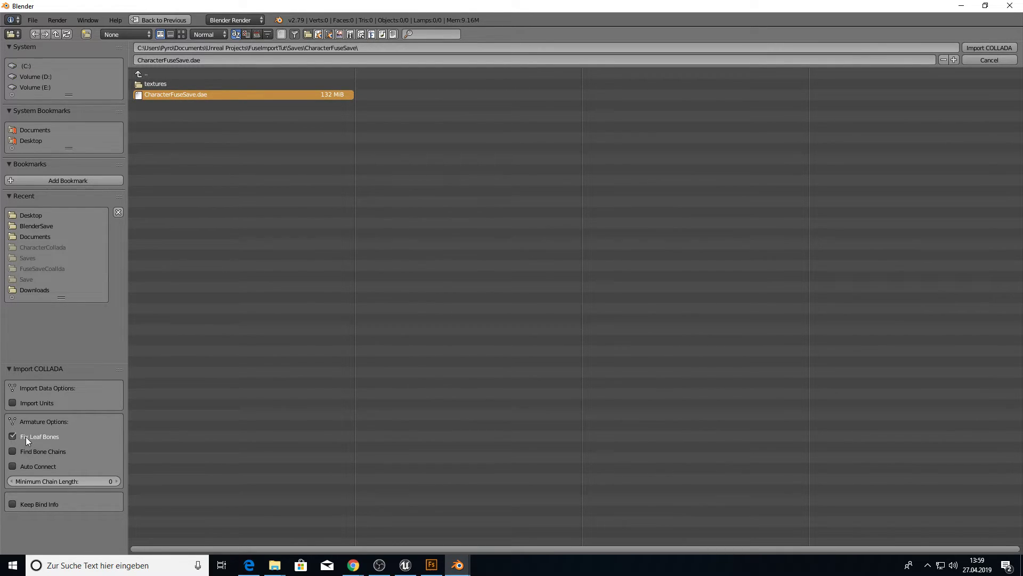
click(13, 450)
click(12, 467)
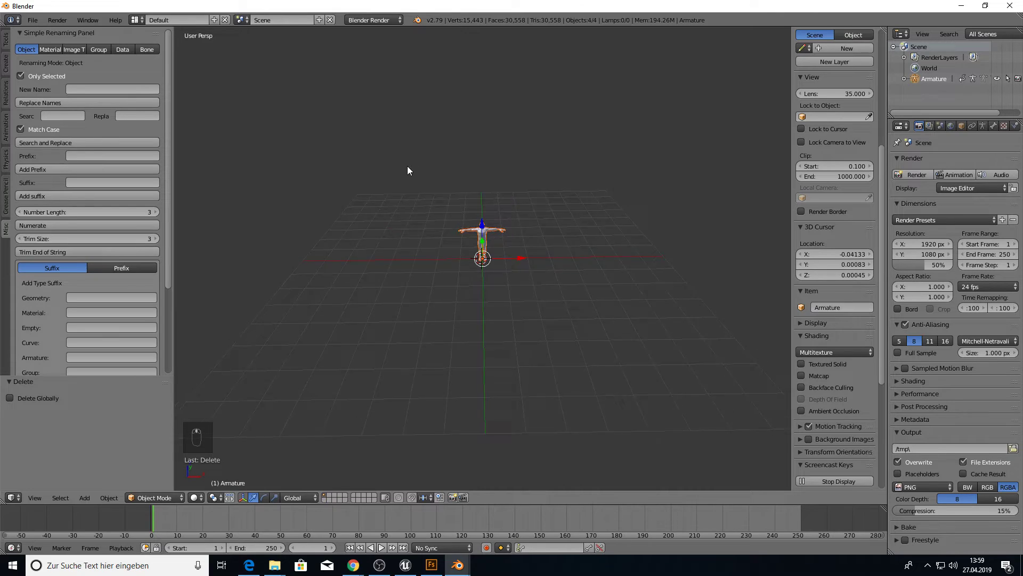
Step: Switch to a zoomed-in Front Orthographic view of the character
key(KP_1)
key(KP_5)
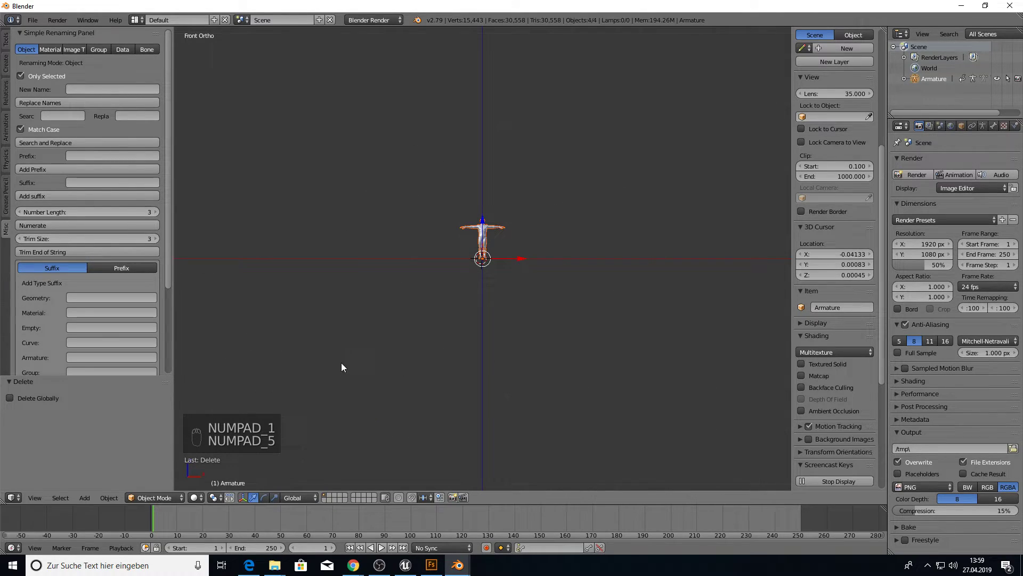
scroll(482, 253, up, 12)
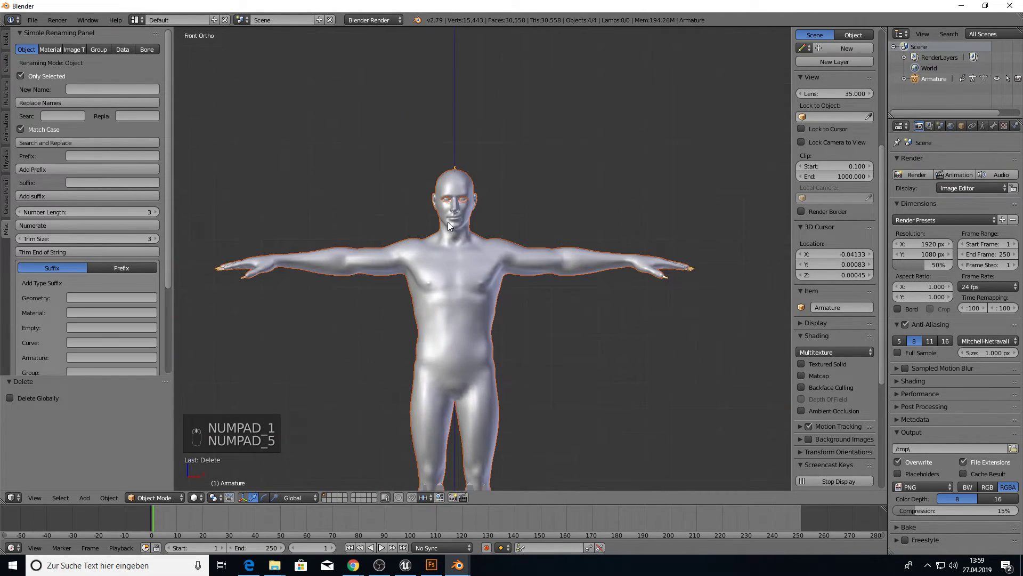
scroll(447, 225, up, 2)
Step: Select the armature and enable X-Ray so its bones show through the mesh
right_click(443, 133)
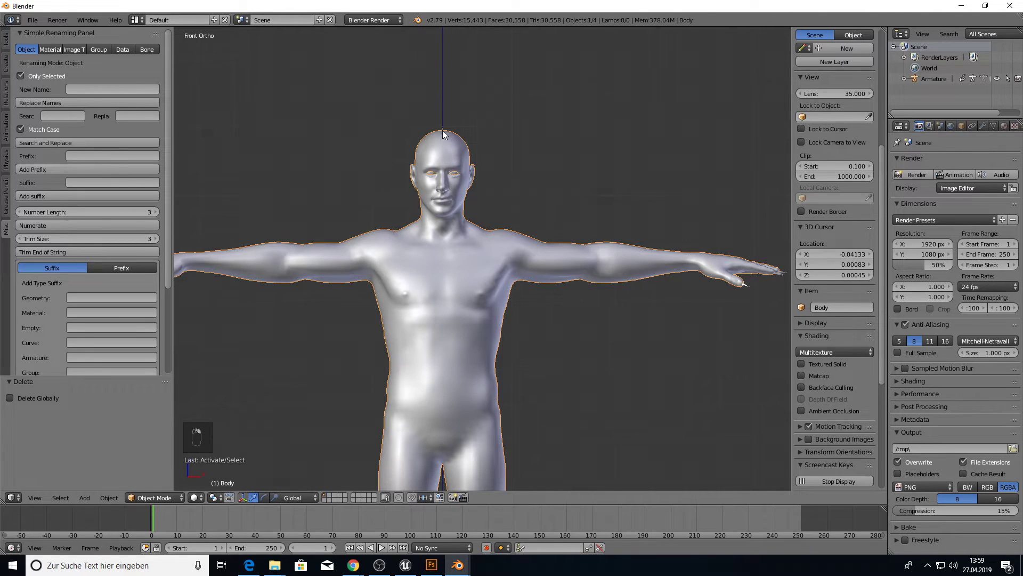
right_click(443, 131)
click(994, 127)
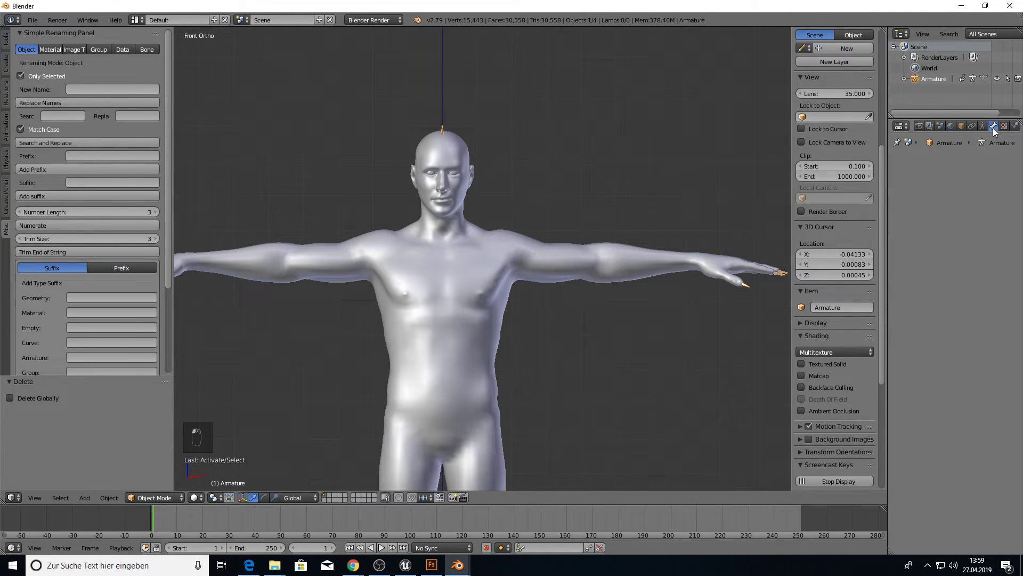
click(984, 127)
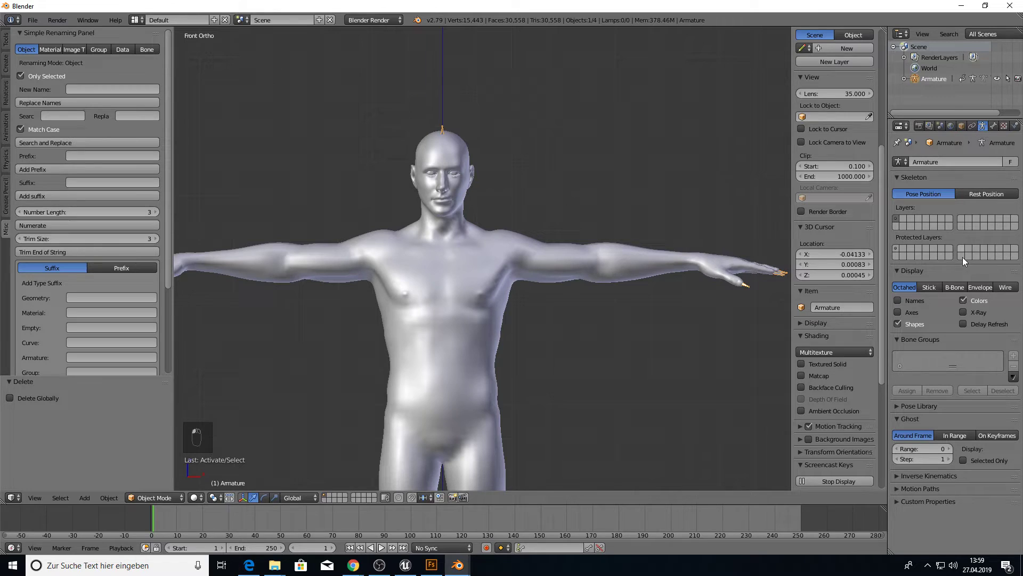
click(964, 313)
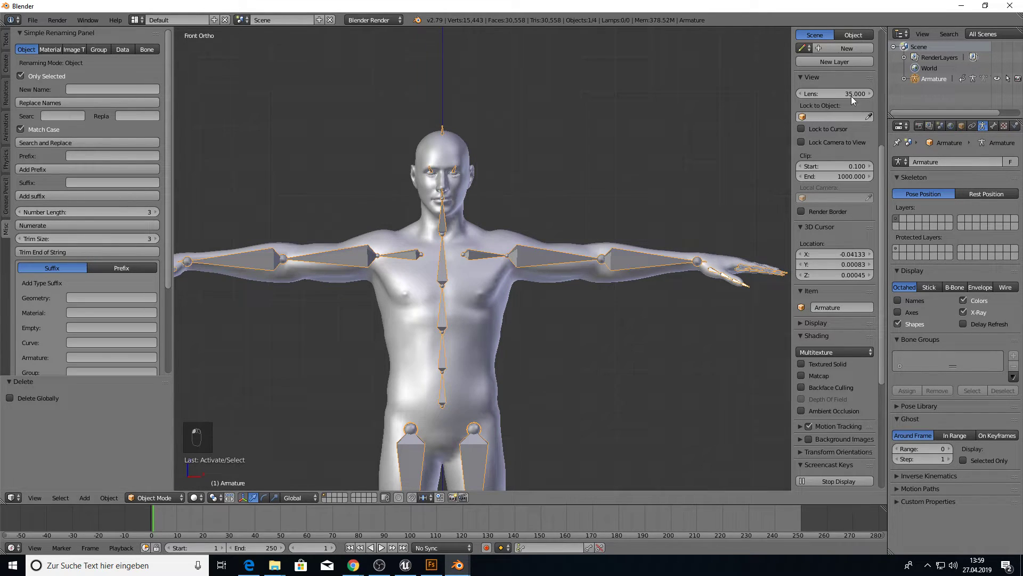
Step: Enlarge the Outliner and expand the Armature to list its root bone
drag(887, 92, 805, 91)
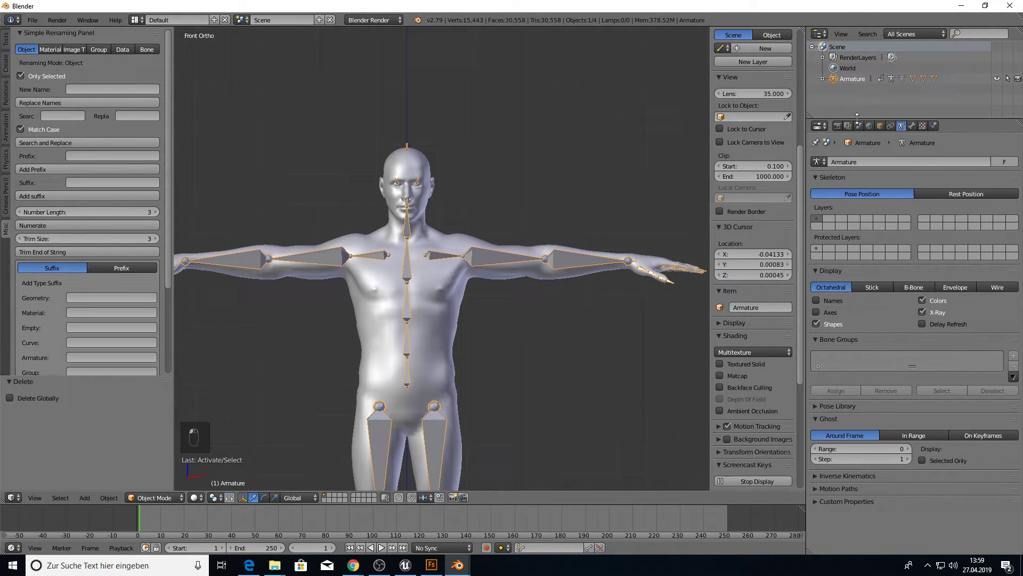
drag(857, 118, 854, 172)
click(823, 79)
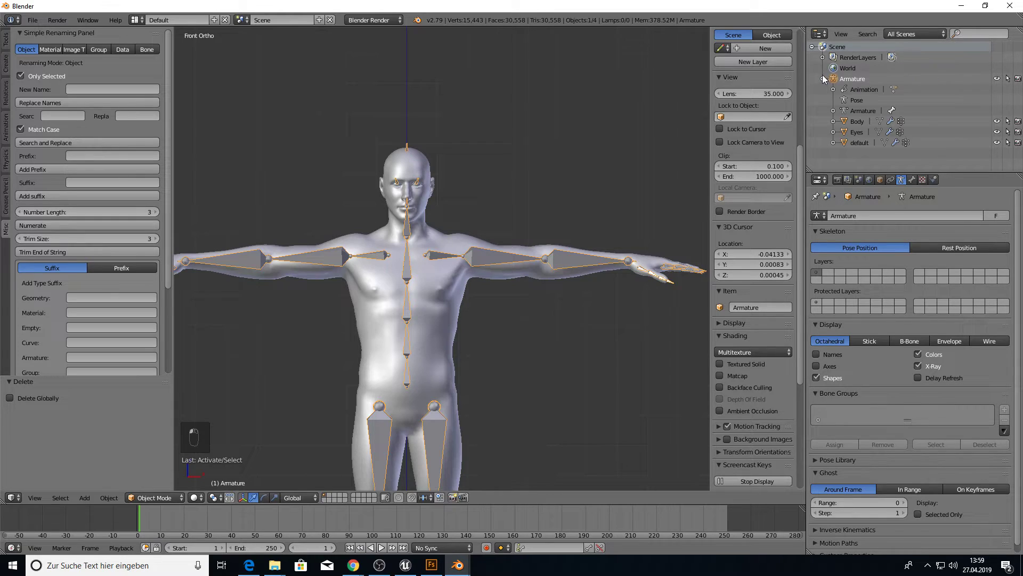
click(834, 111)
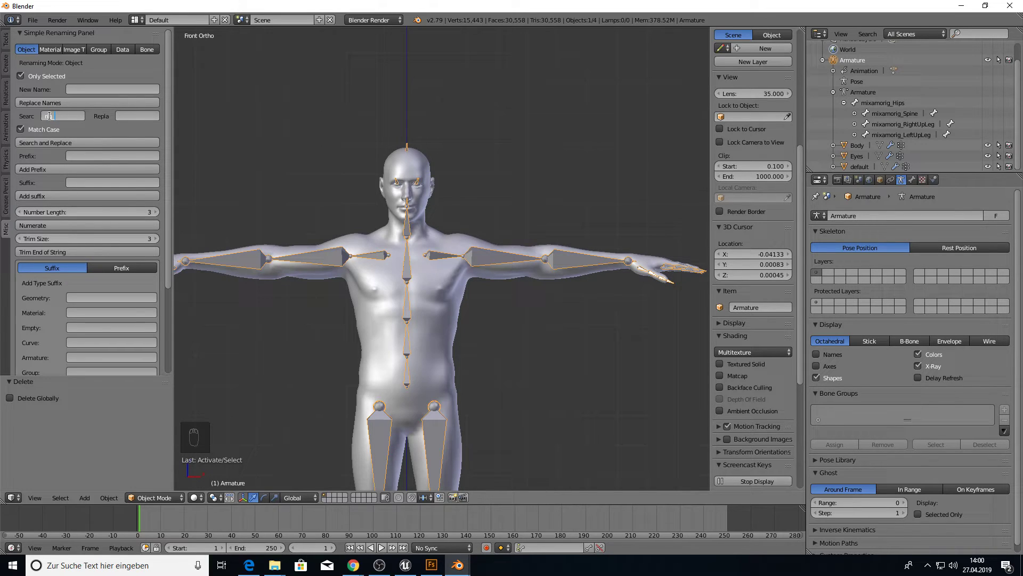
Step: In Bone mode, search and replace rig_ with rig: across all bone names
key(Return)
click(147, 49)
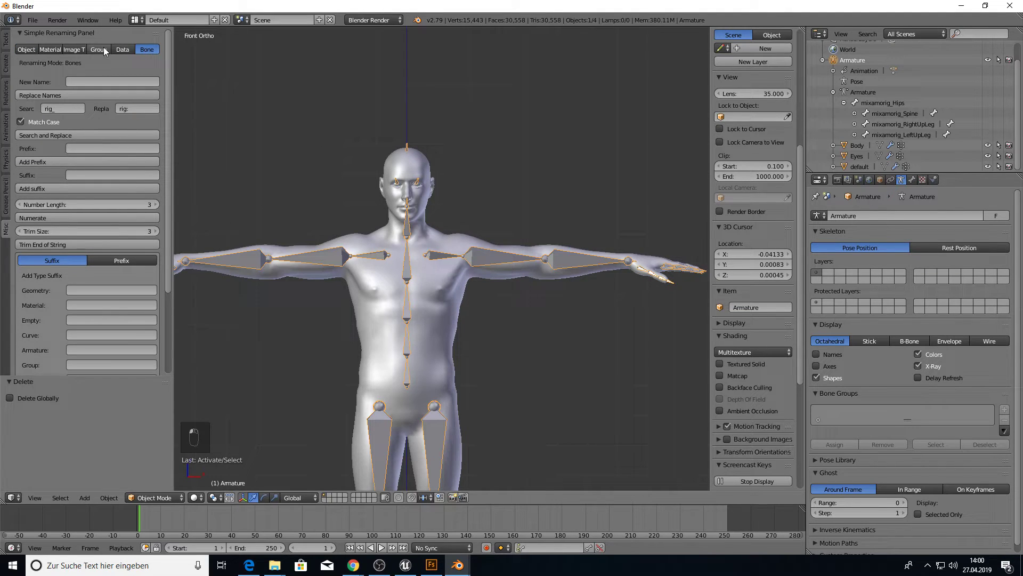
click(61, 132)
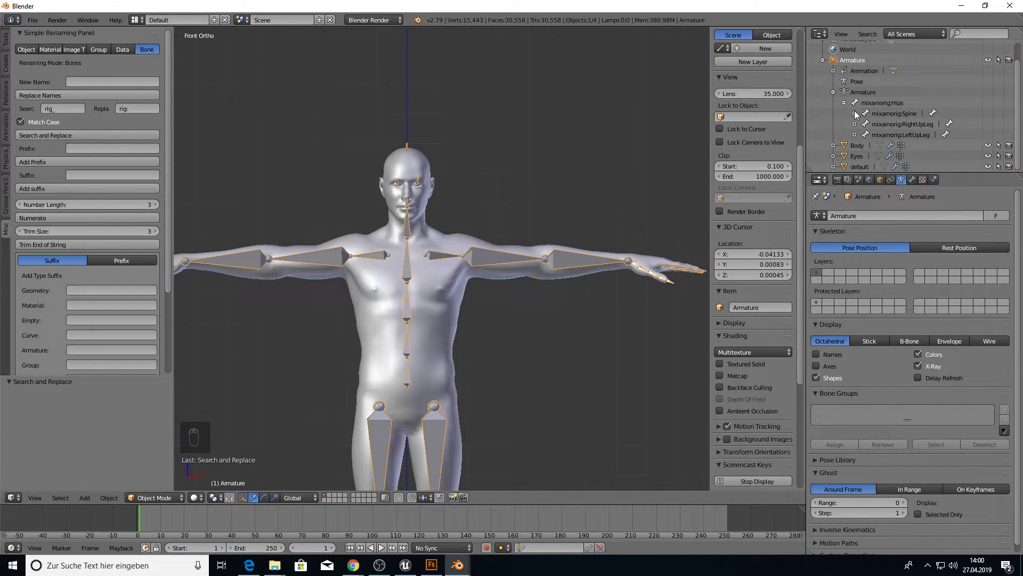
Step: Expand the bones from mixamorig:Spine down to the Head's eye bones to verify names
click(855, 114)
click(866, 125)
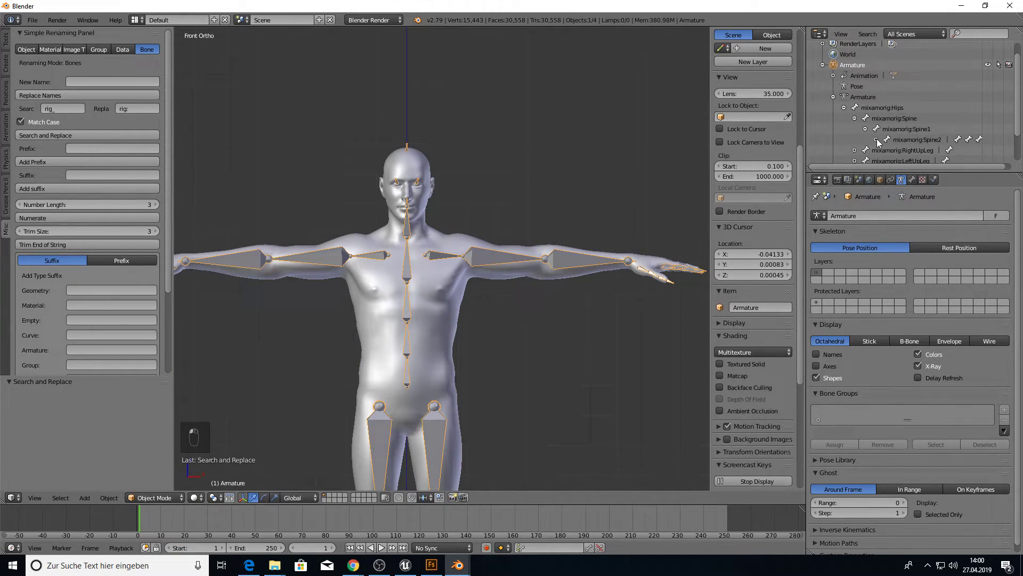
click(876, 139)
scroll(883, 141, down, 1)
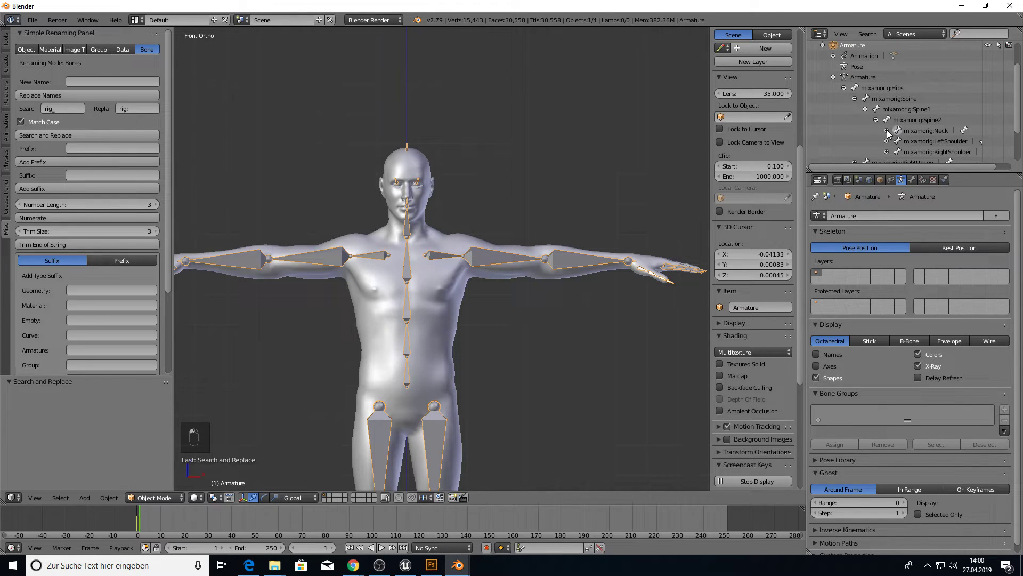
click(887, 131)
scroll(891, 133, down, 1)
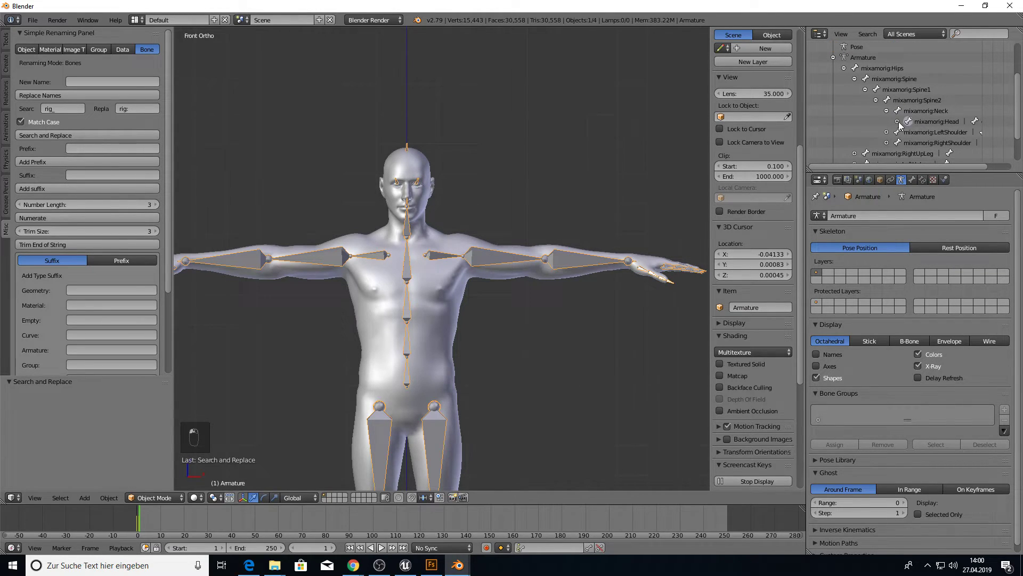
click(898, 122)
scroll(916, 125, down, 1)
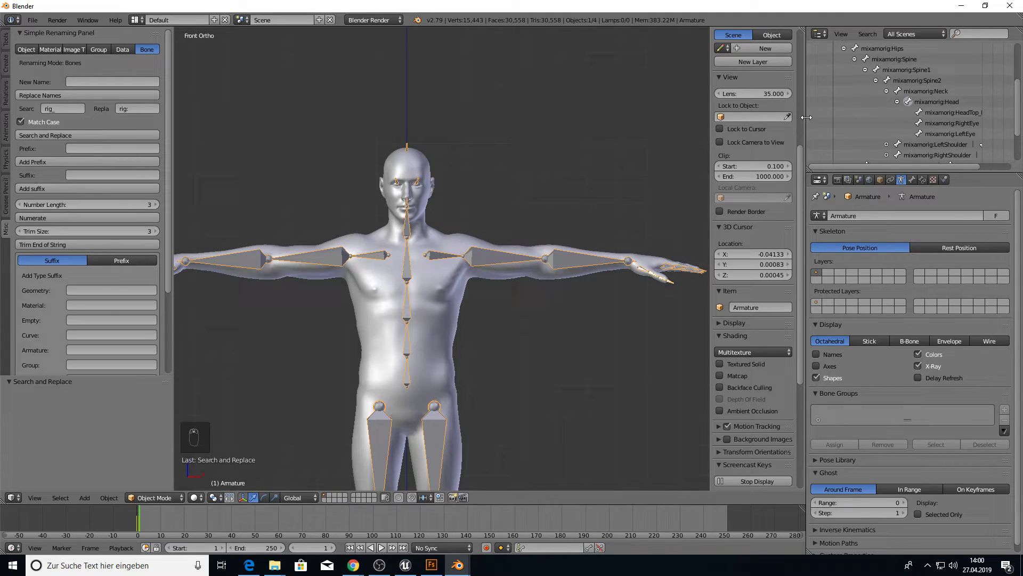
drag(807, 123, 764, 113)
scroll(832, 110, up, 4)
scroll(840, 110, down, 4)
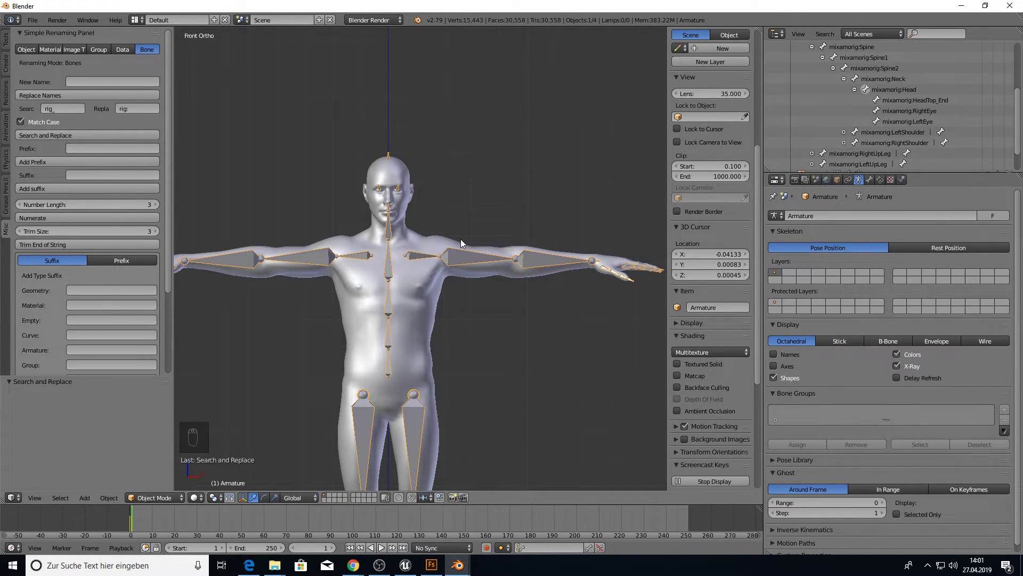
Step: Save the scene as Character.blend in the CharacterFuseSave folder
click(33, 19)
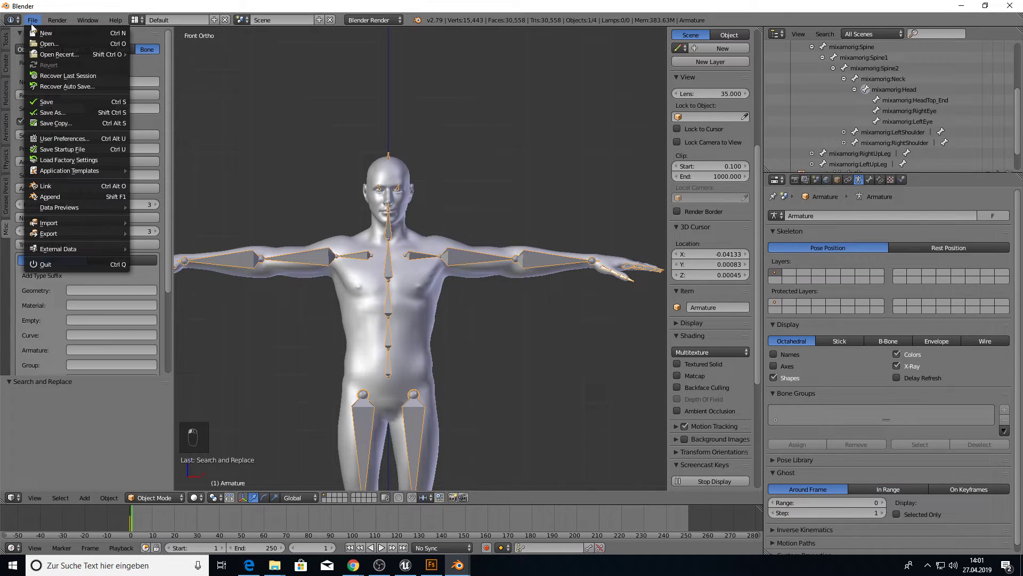
click(45, 106)
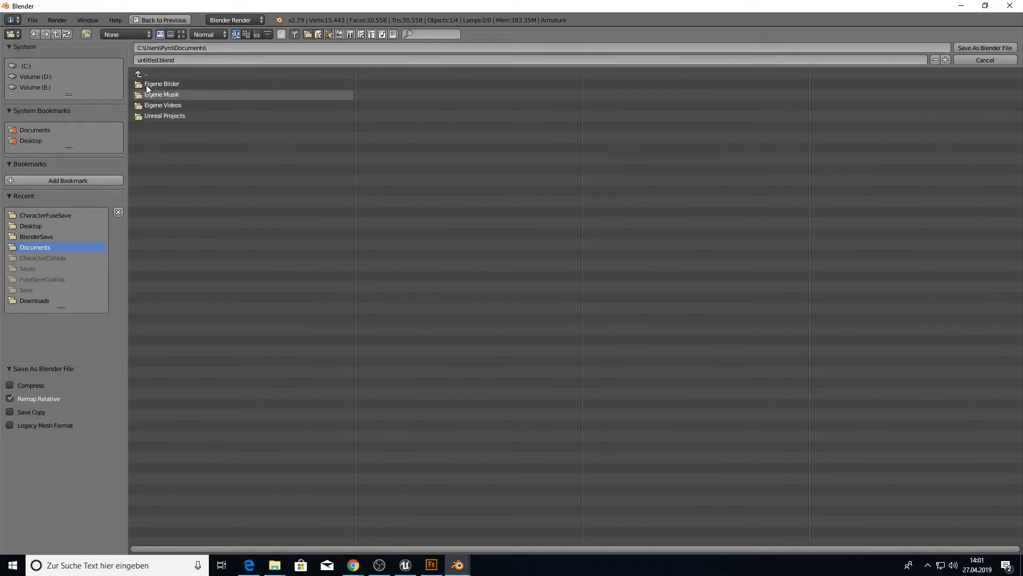
click(44, 215)
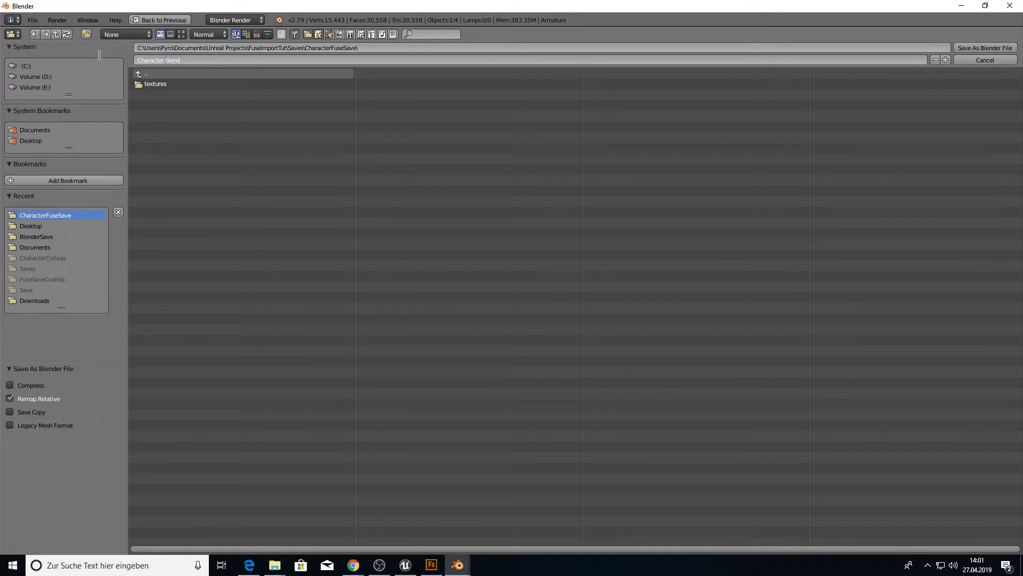
click(970, 47)
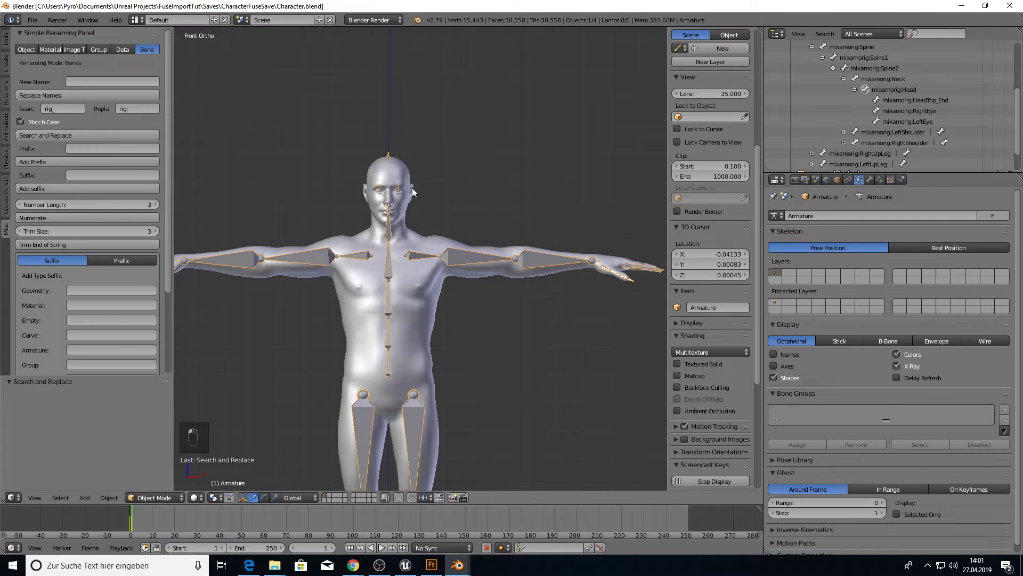
Step: Export the scene as Character.fbx into the Saves folder after checking the Armature options
click(32, 20)
mouse_move(50, 233)
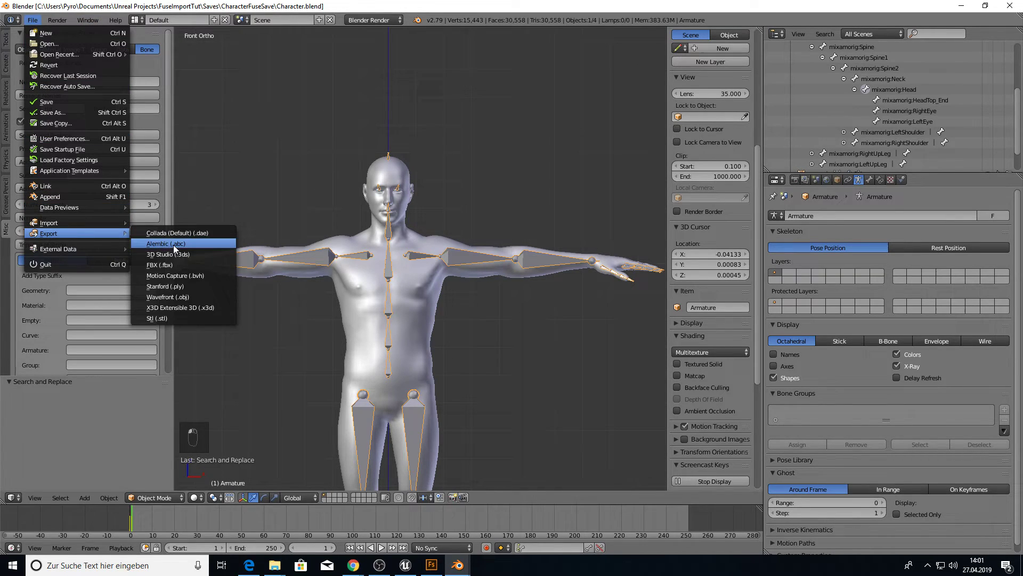
click(168, 265)
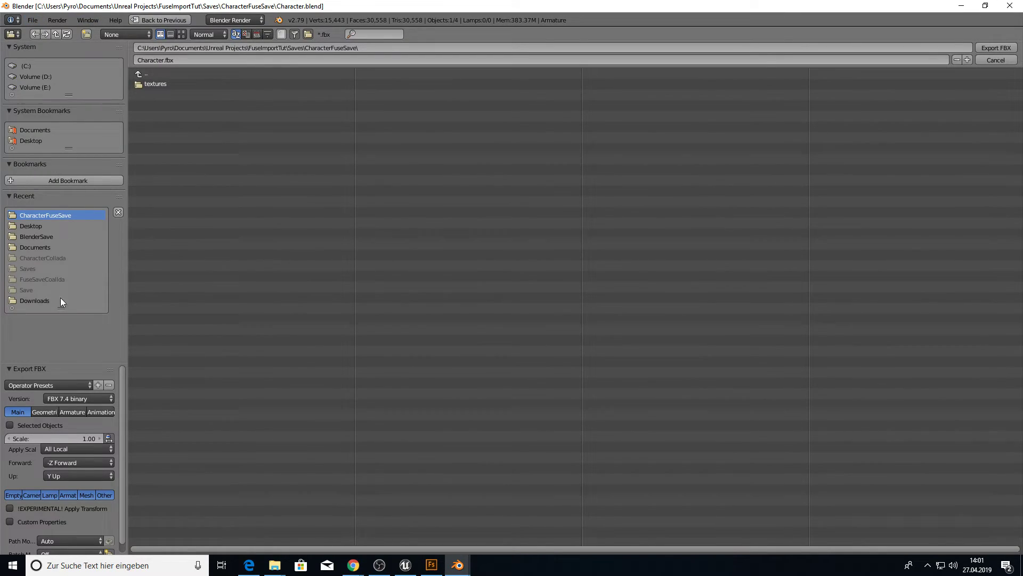
click(68, 413)
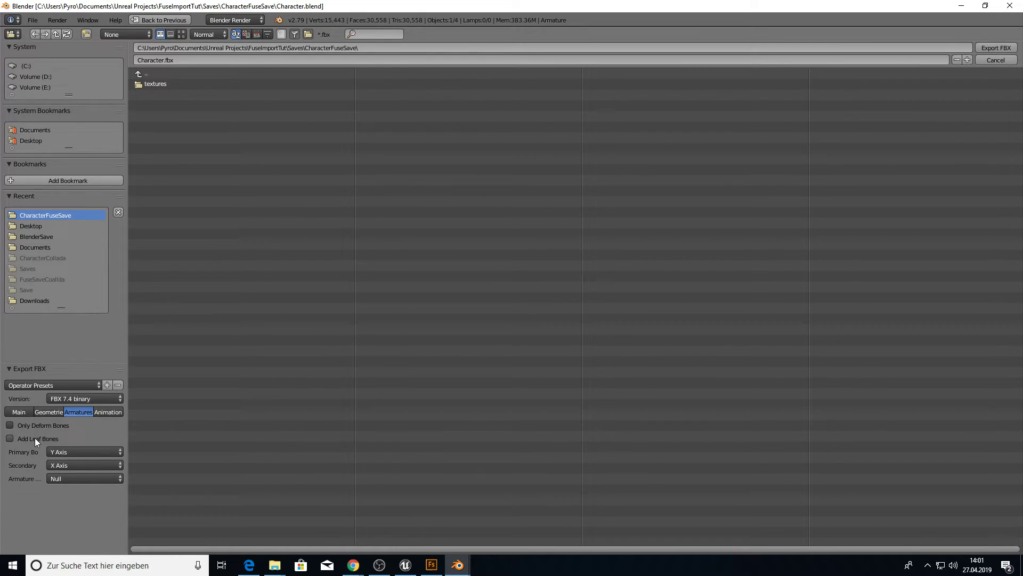
click(153, 74)
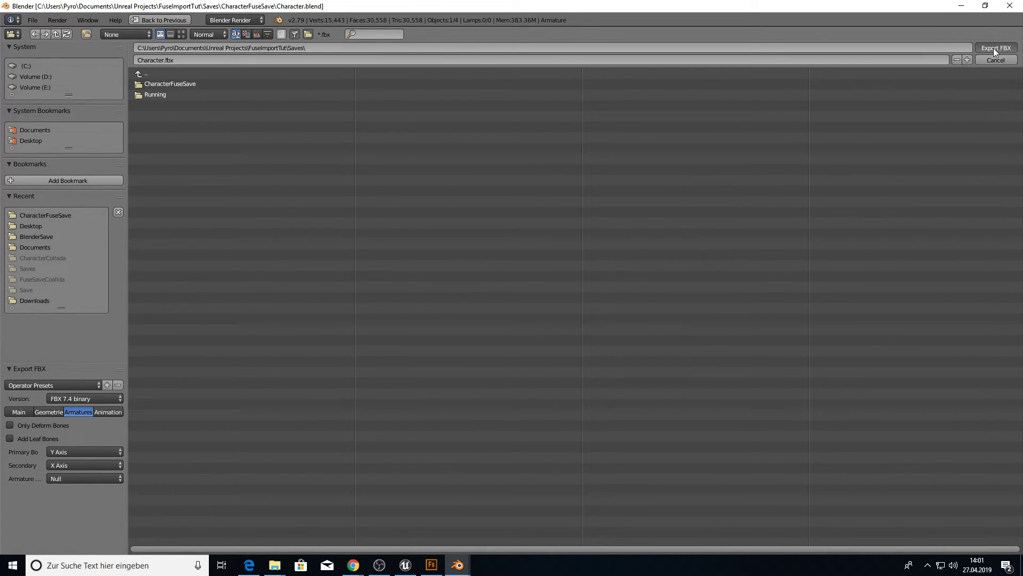
key(Return)
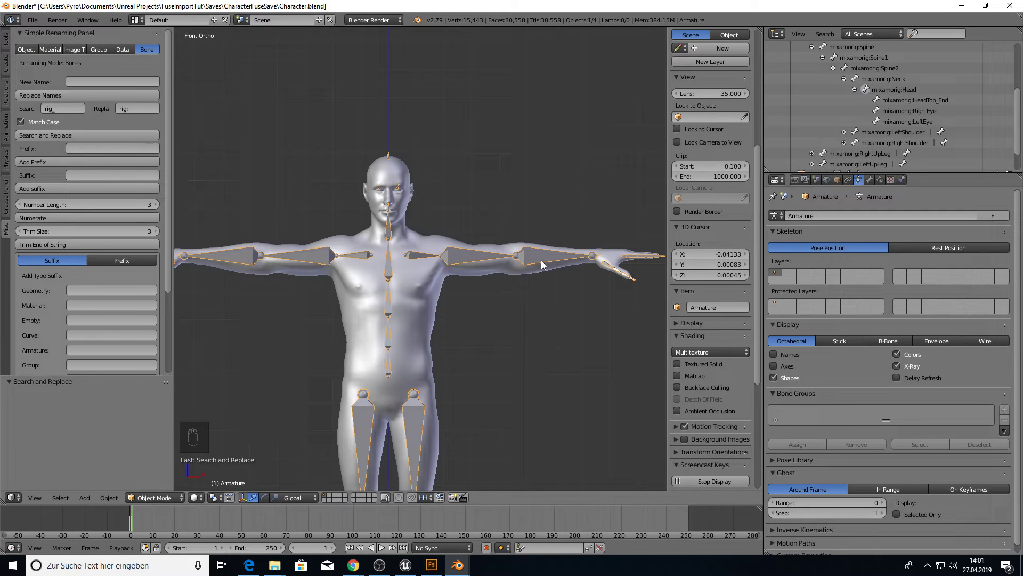
Step: In Unreal, choose the Character FBX from FuseImportTut Saves for import into FuseImport
click(405, 565)
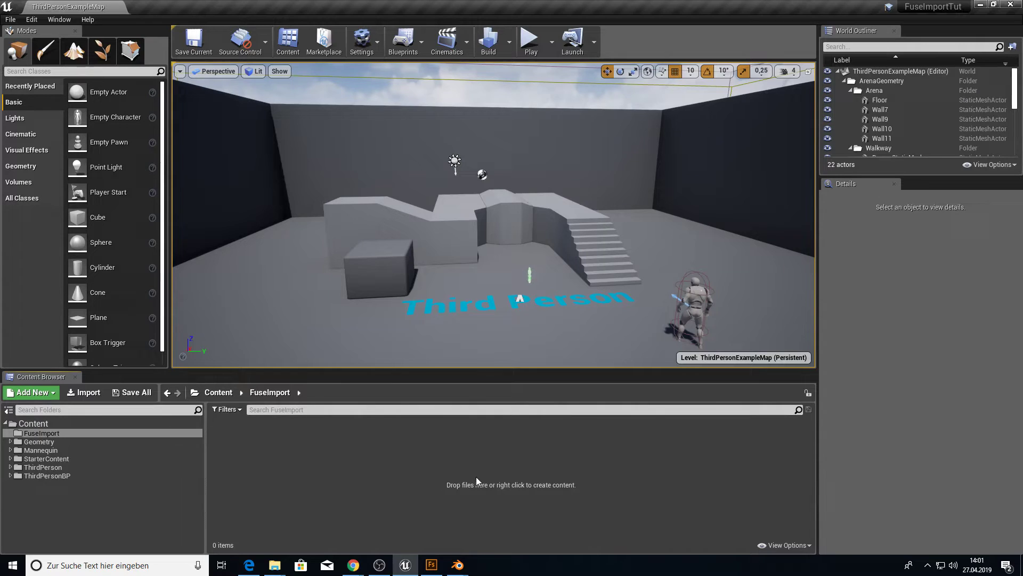
click(86, 394)
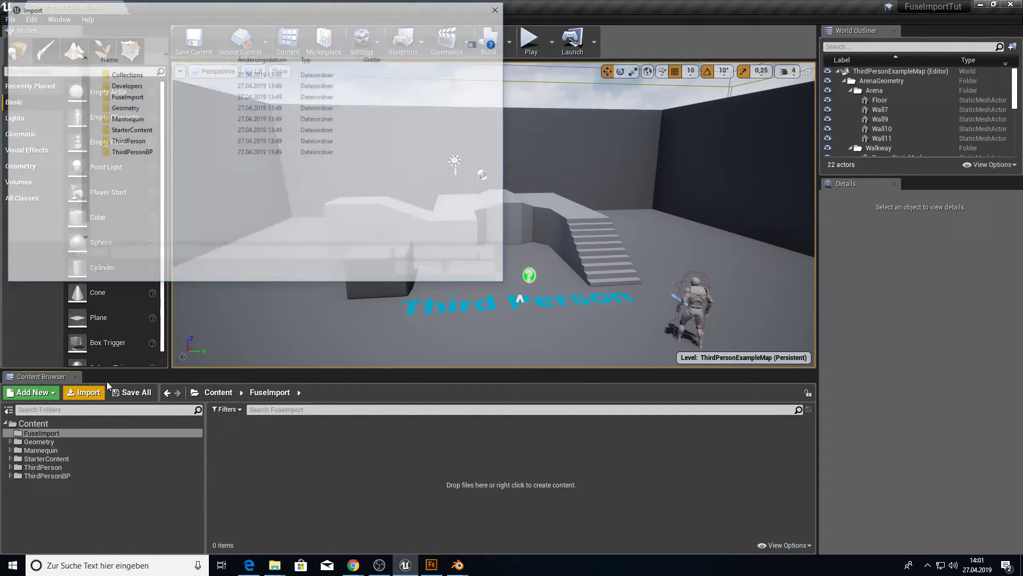
click(241, 25)
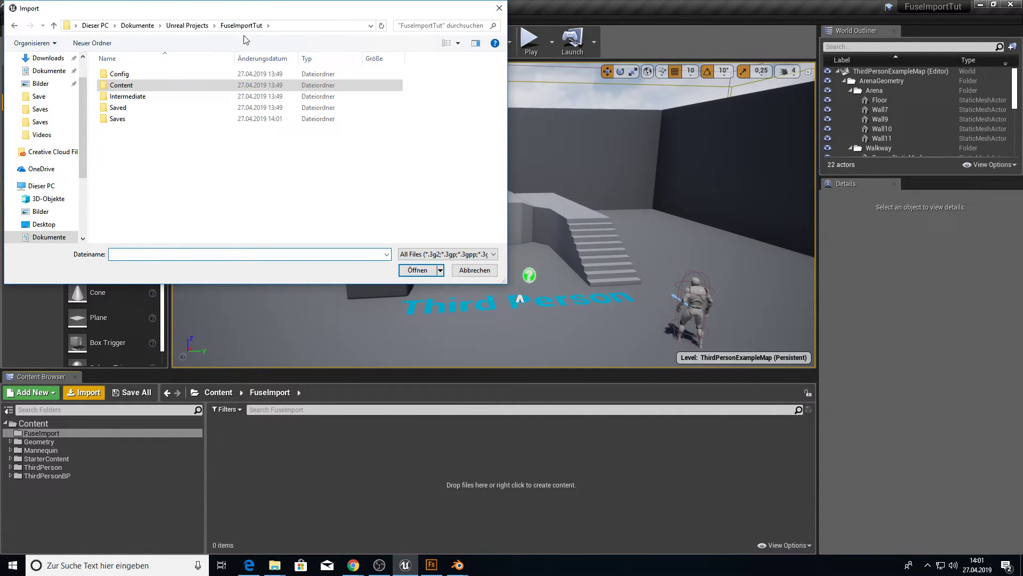
double_click(134, 120)
double_click(123, 97)
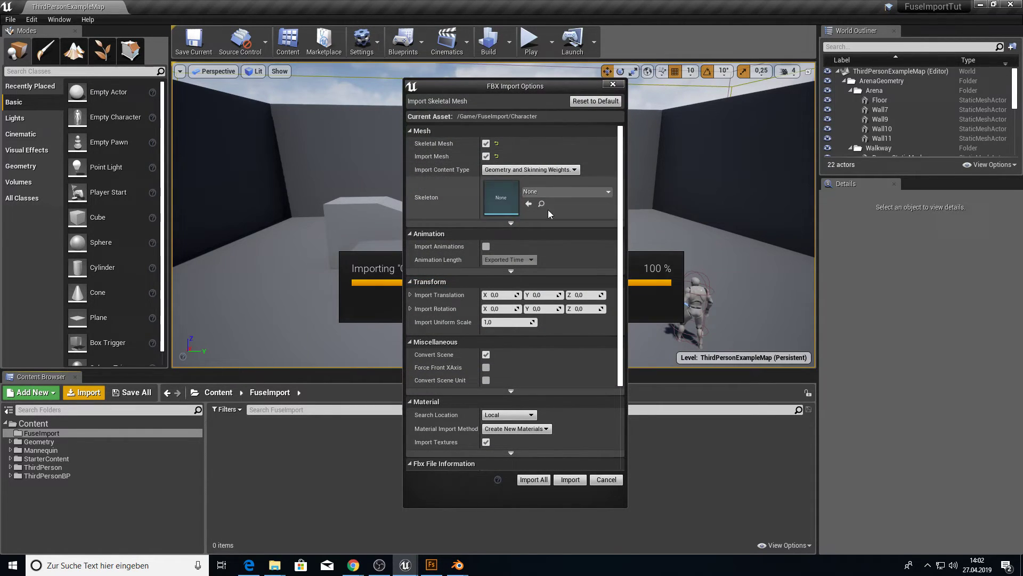
Step: Enable Import Morph Targets in the advanced Mesh options and import the character
click(509, 223)
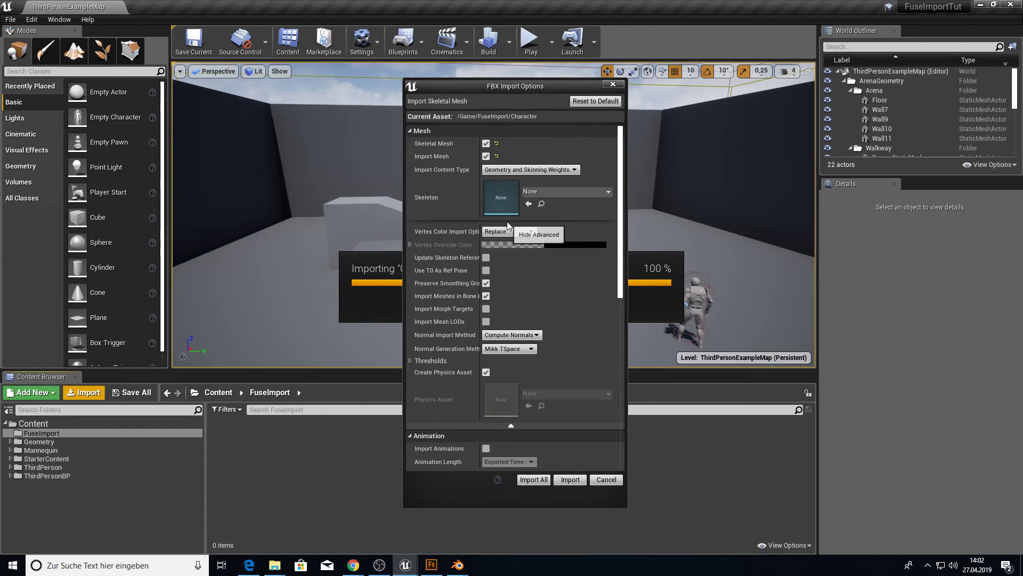
click(486, 309)
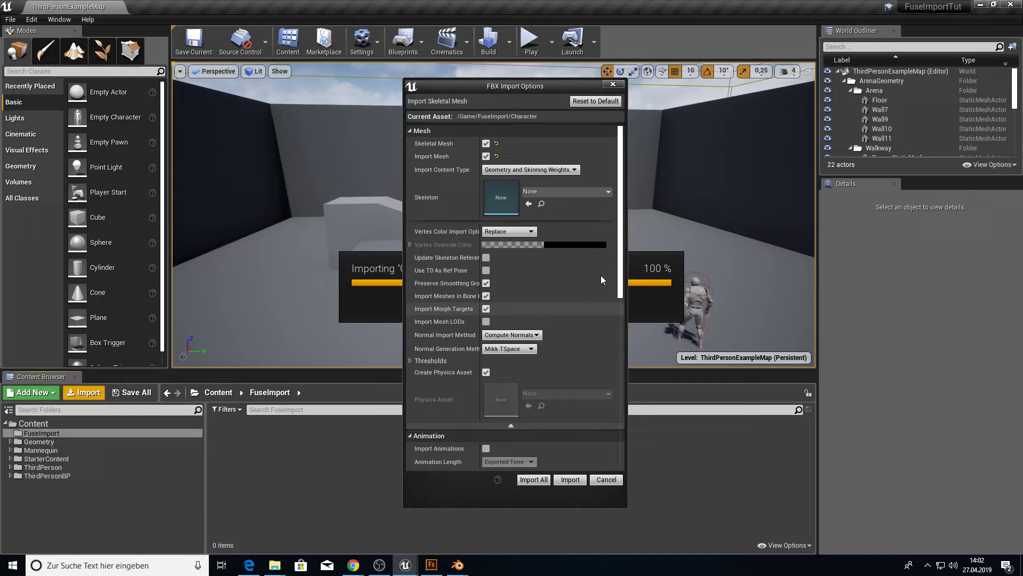
scroll(501, 253, down, 5)
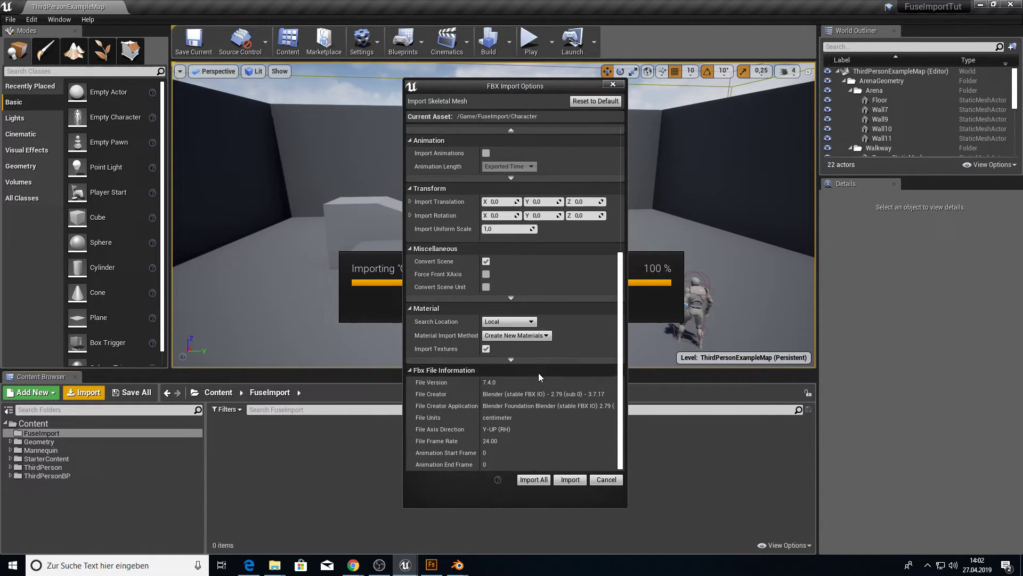
scroll(538, 372, up, 5)
scroll(533, 373, up, 3)
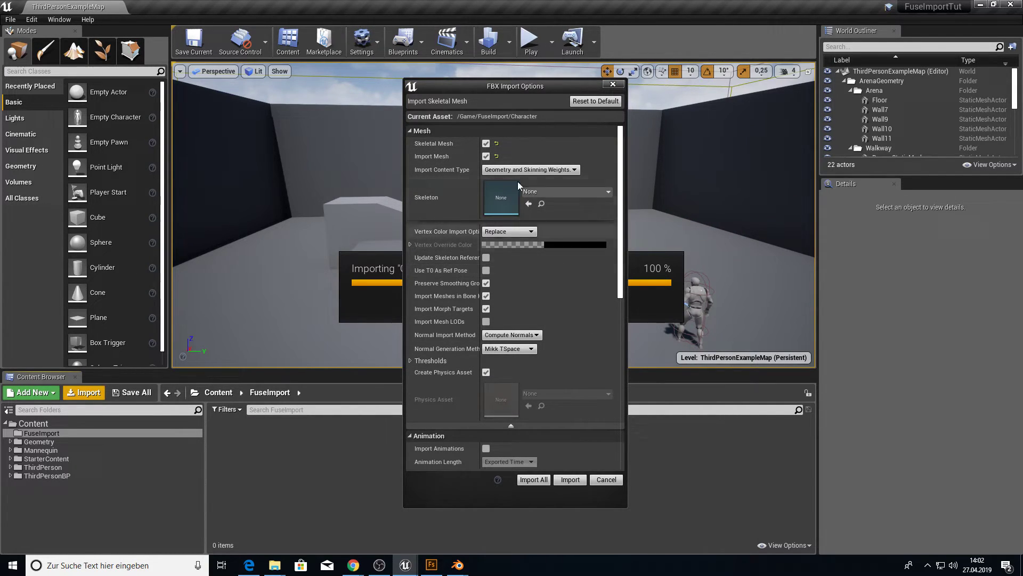
click(541, 481)
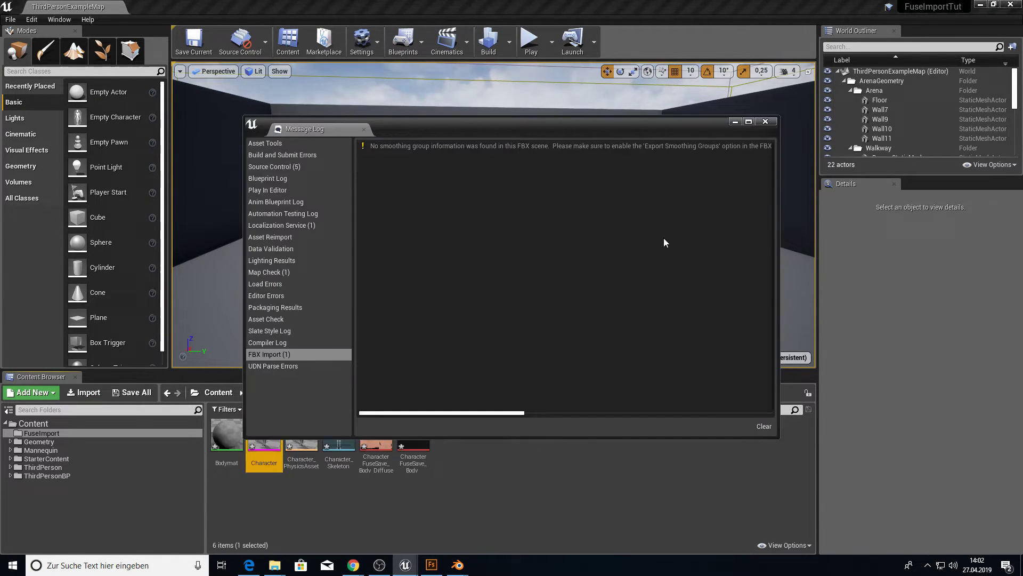
Step: Open Character_Skeleton and bend the LeftForeArm bone to test the skinning
click(765, 122)
double_click(331, 459)
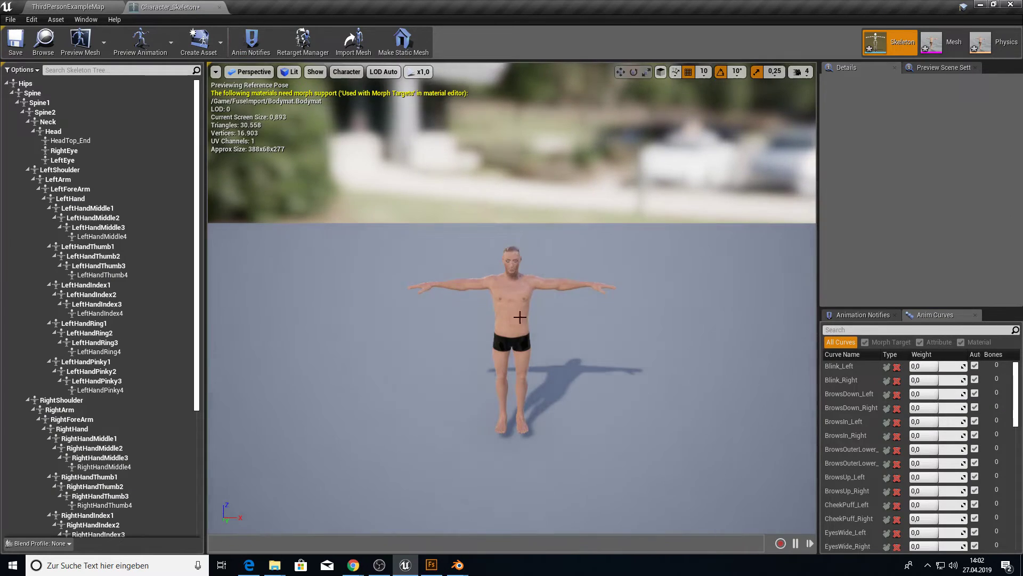
scroll(511, 299, up, 10)
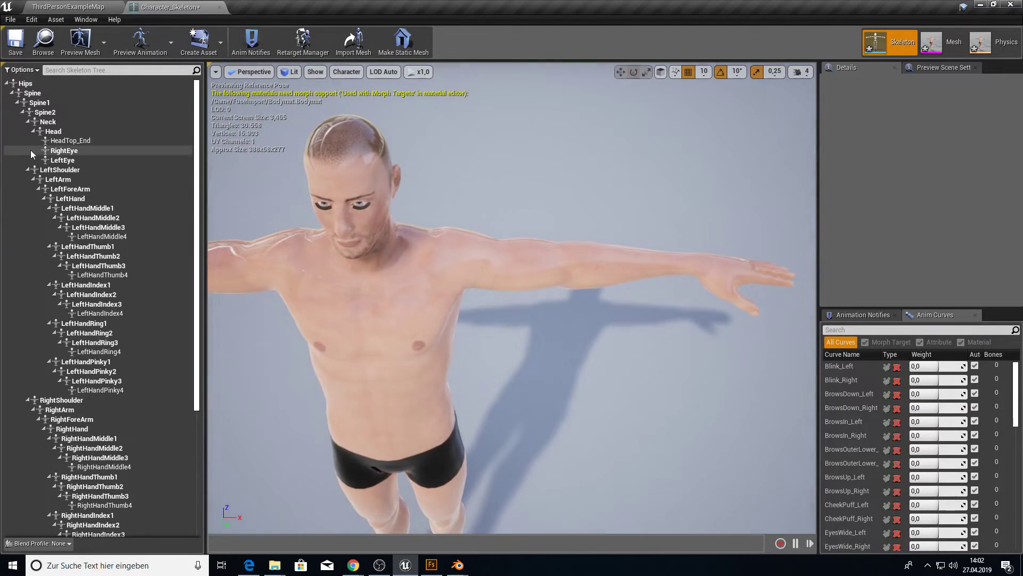
click(75, 150)
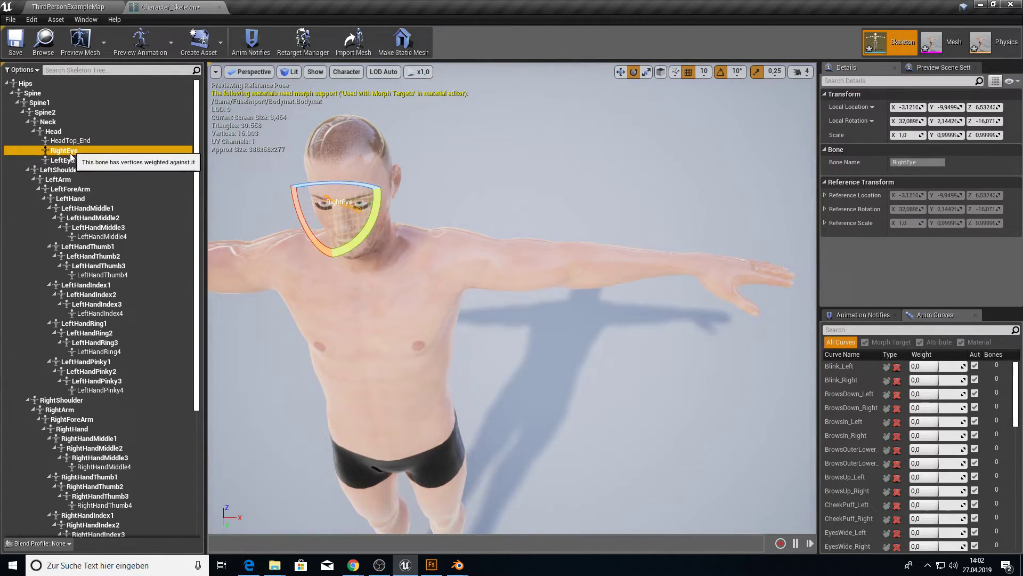
click(70, 188)
drag(555, 229, 578, 216)
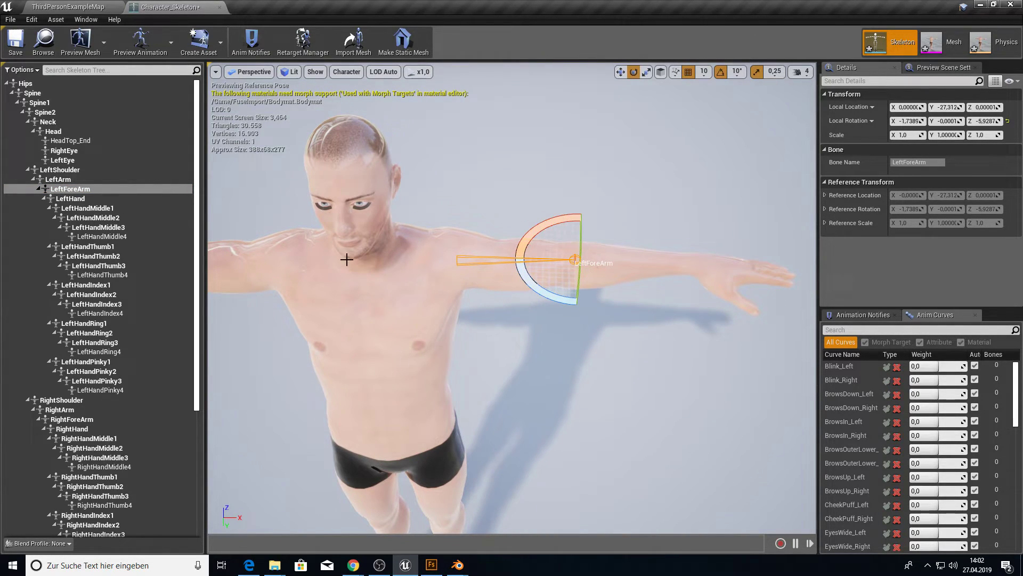
drag(346, 260, 544, 344)
Step: Select all six imported assets in FuseImport and force-delete them
click(68, 7)
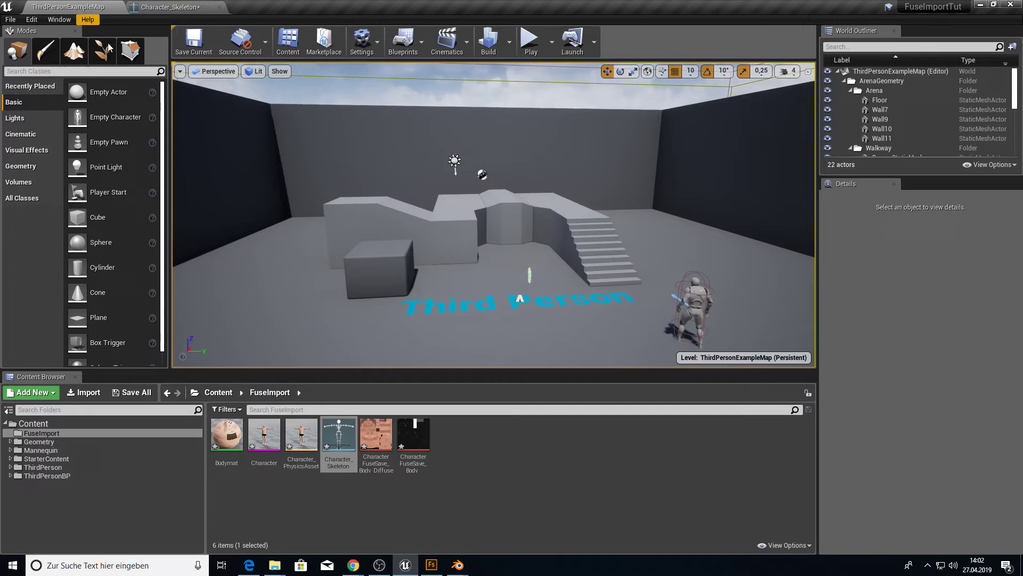
click(226, 434)
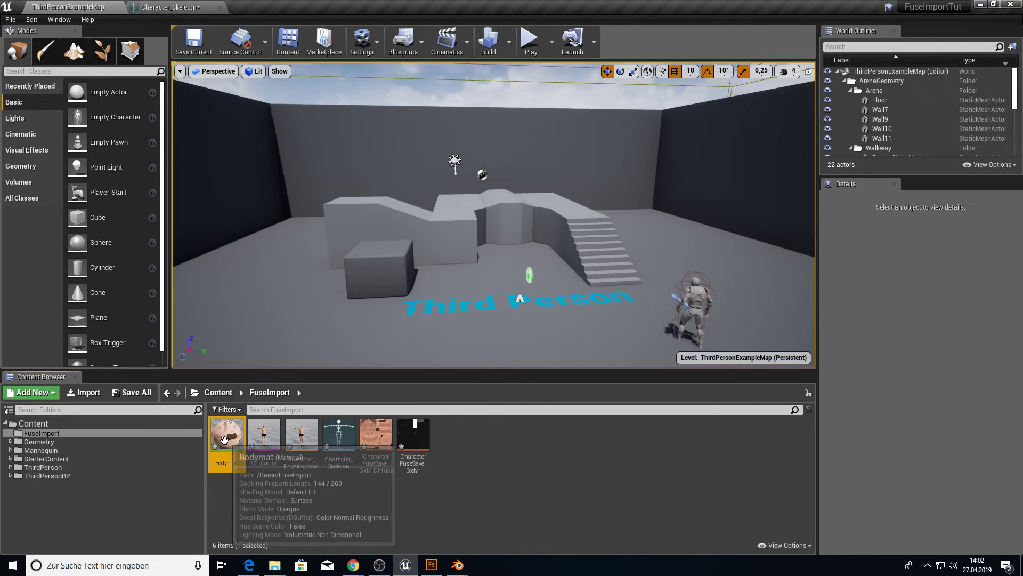
shift+click(413, 434)
key(Delete)
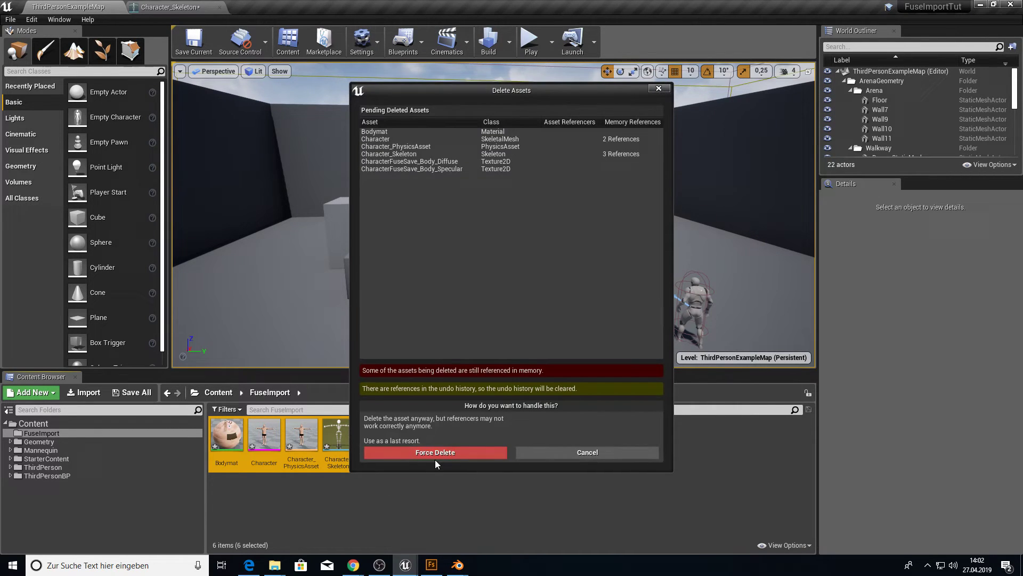
click(458, 451)
mouse_move(453, 560)
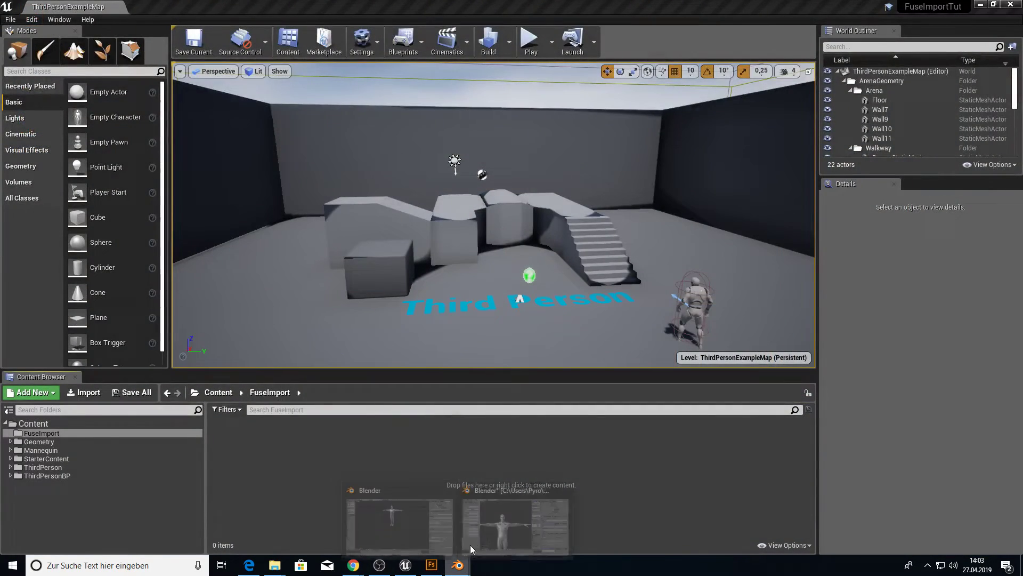
Step: Remove the Bodymat material slot from both the Eyes and default objects
click(474, 522)
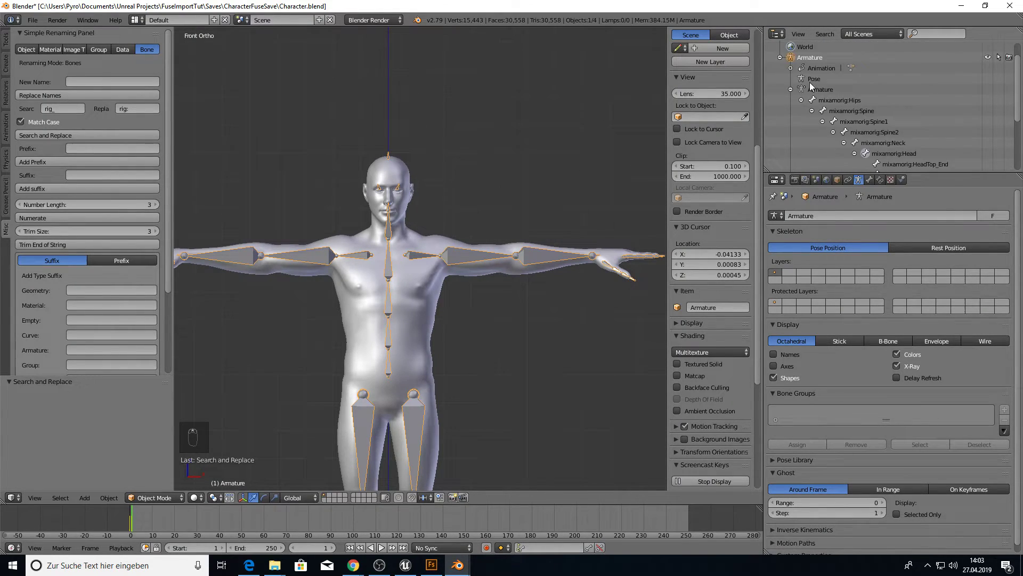
scroll(823, 110, down, 3)
click(814, 145)
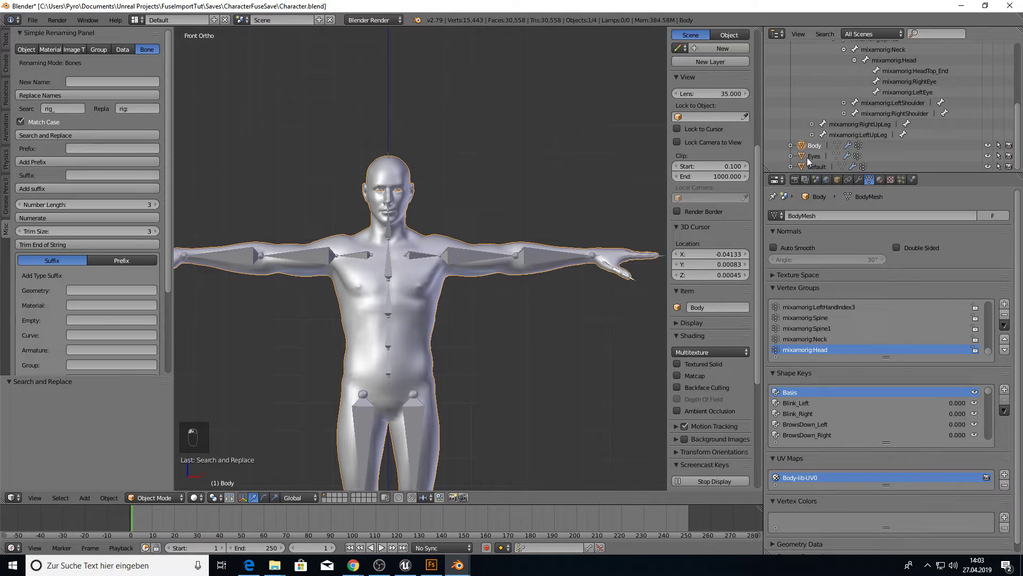
click(810, 157)
click(879, 180)
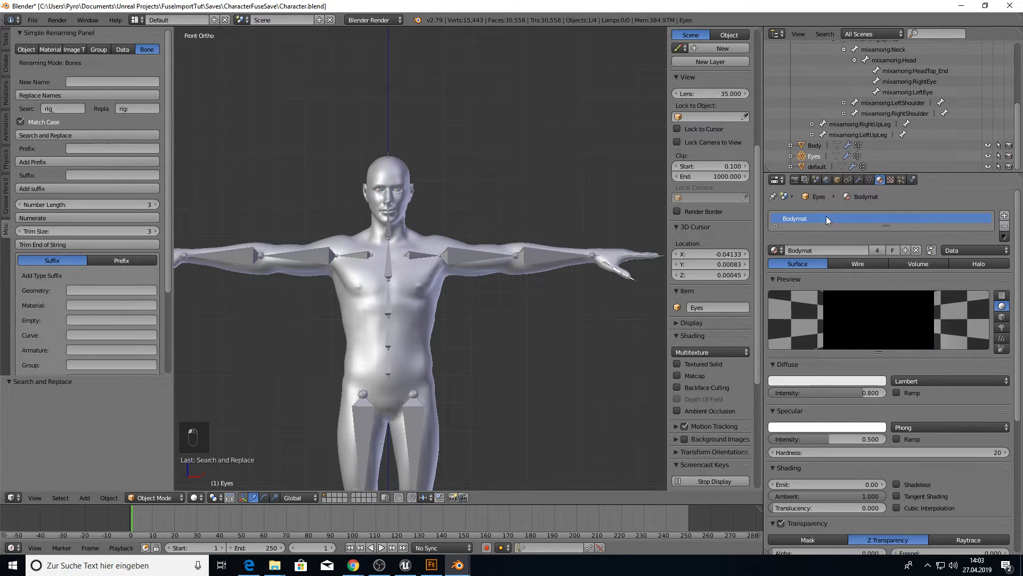
drag(818, 227, 821, 312)
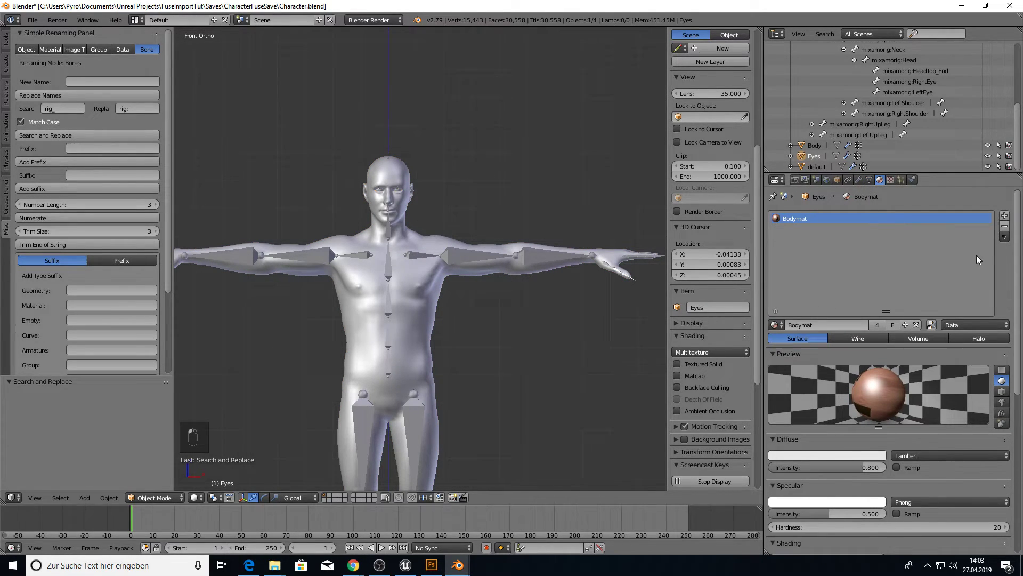
click(1005, 227)
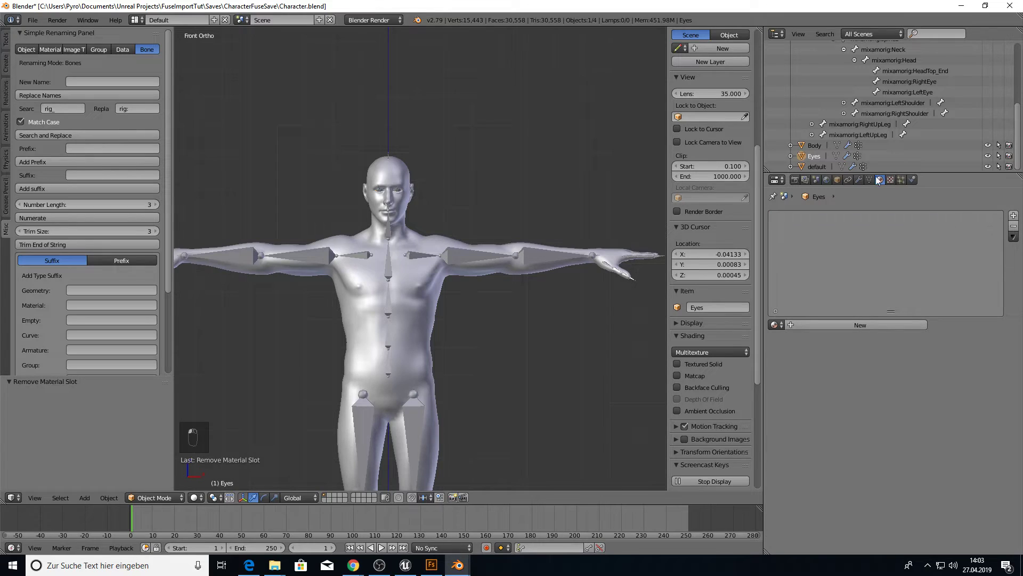
click(815, 167)
click(1005, 228)
Step: Give Eyes a new material that uses the existing body diffuse Texture
click(810, 158)
click(804, 322)
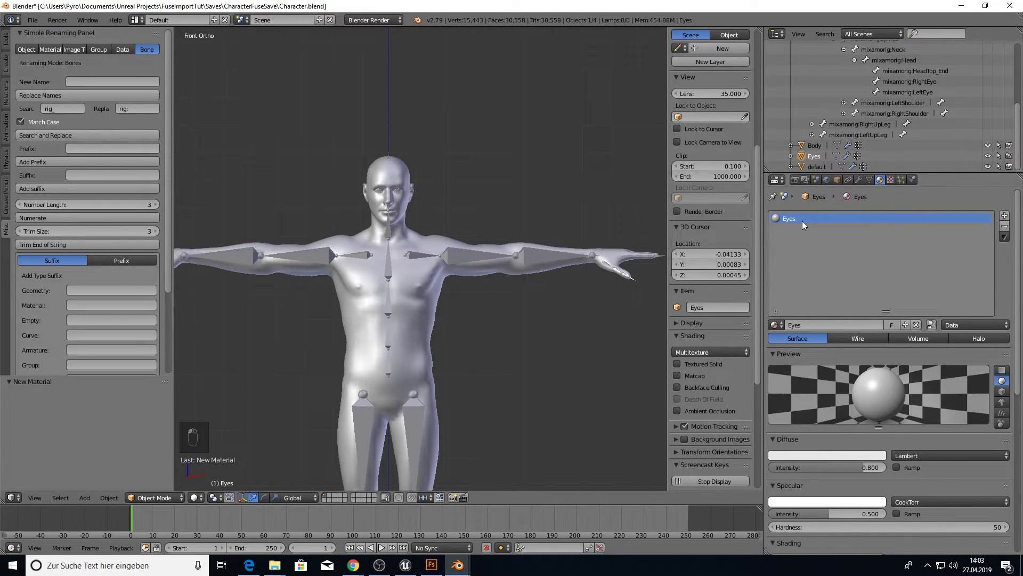
click(891, 181)
click(774, 295)
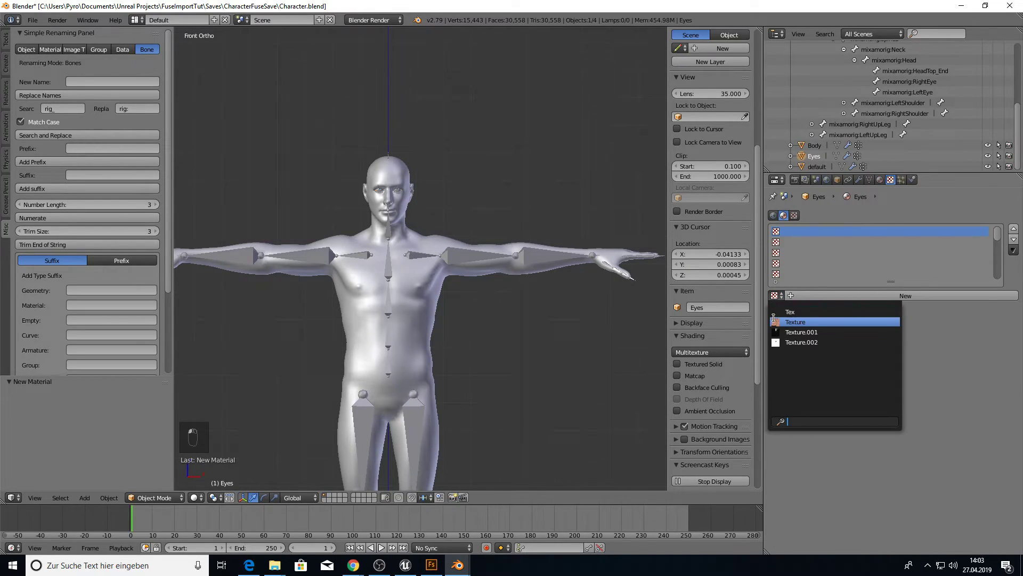
click(791, 320)
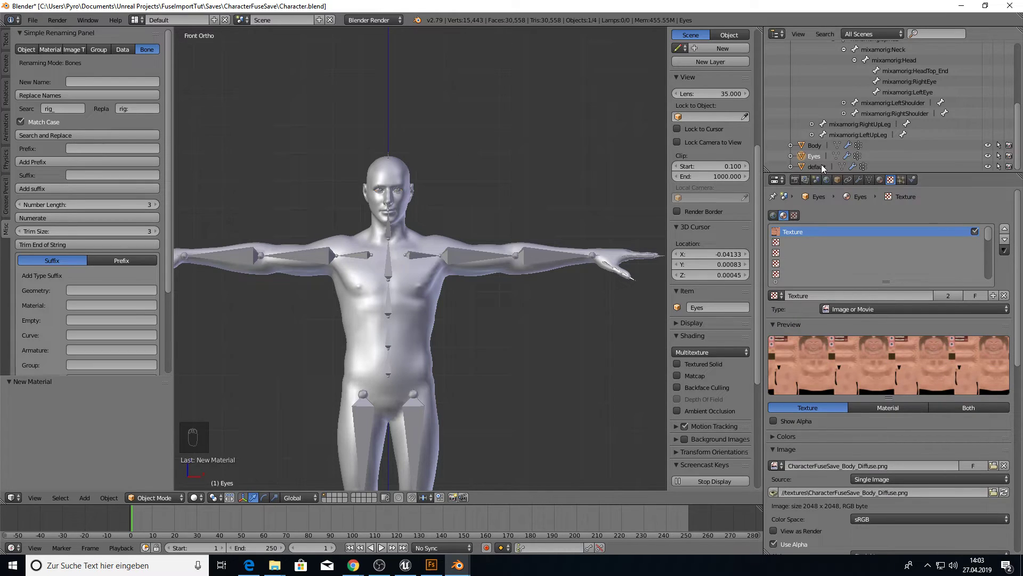
click(823, 167)
Step: Give the default object a new default material using the existing body diffuse Texture
click(880, 180)
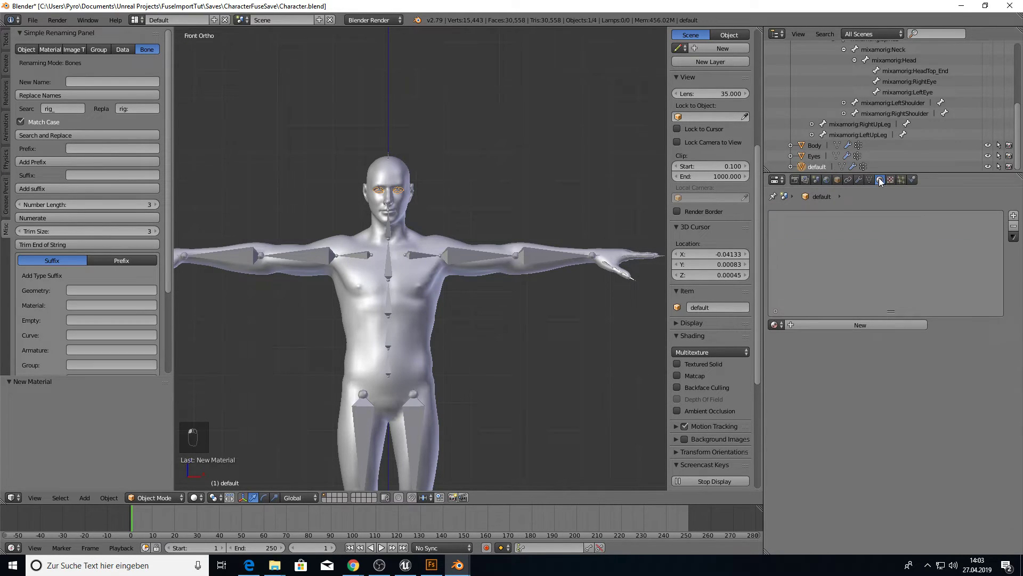
click(775, 324)
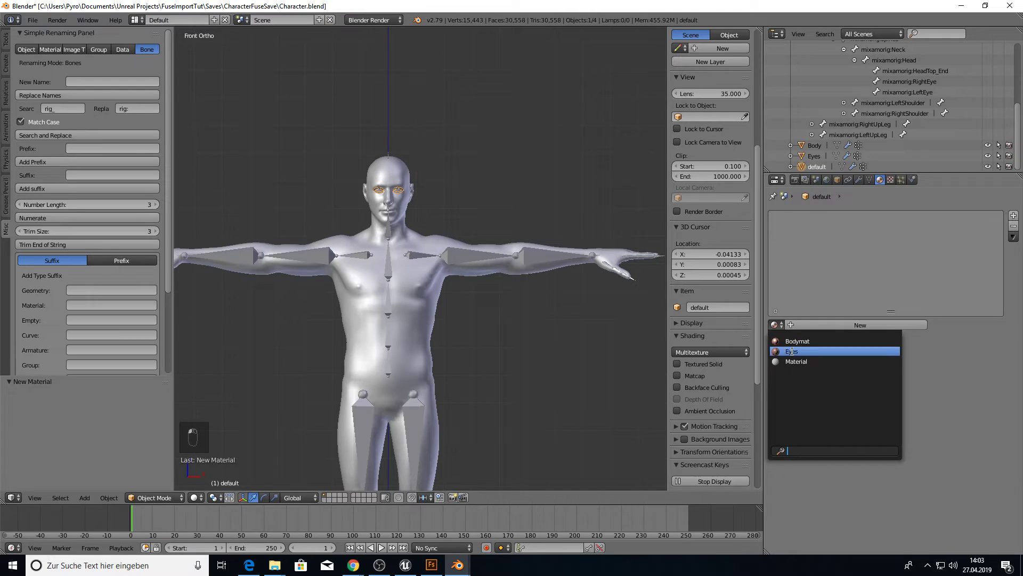
click(827, 324)
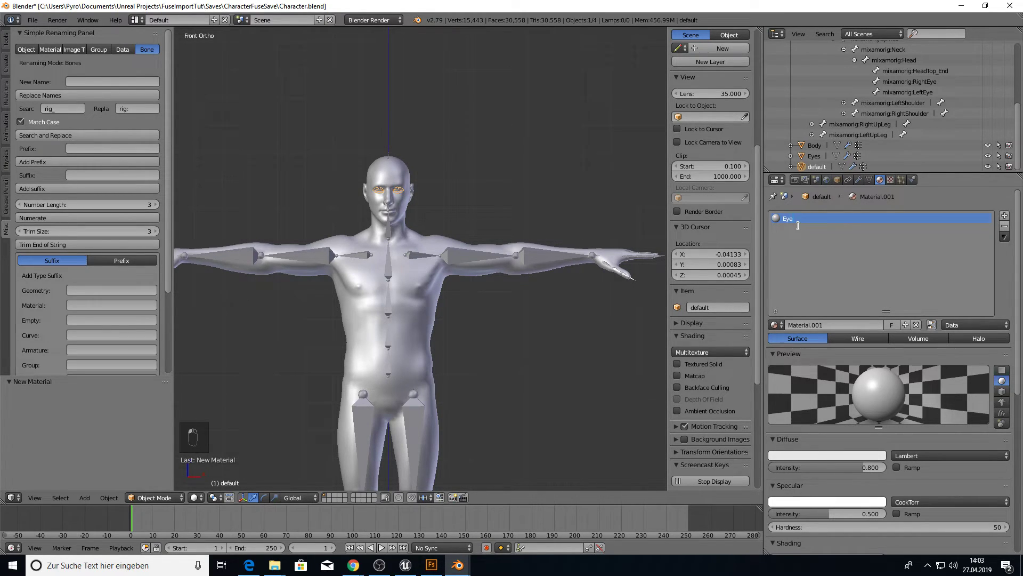
key(BackSpace)
key(BackSpace)
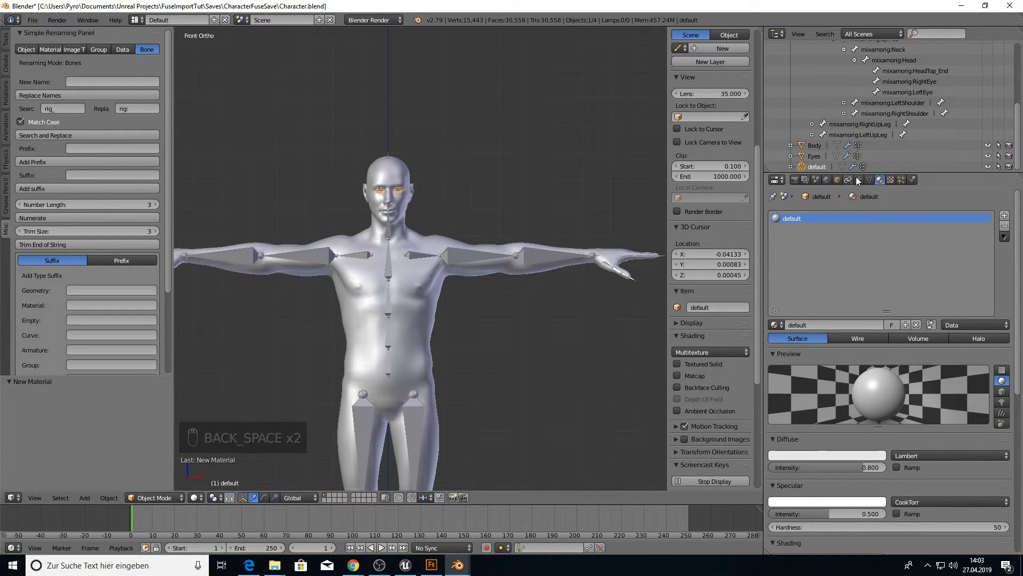
click(889, 180)
click(781, 296)
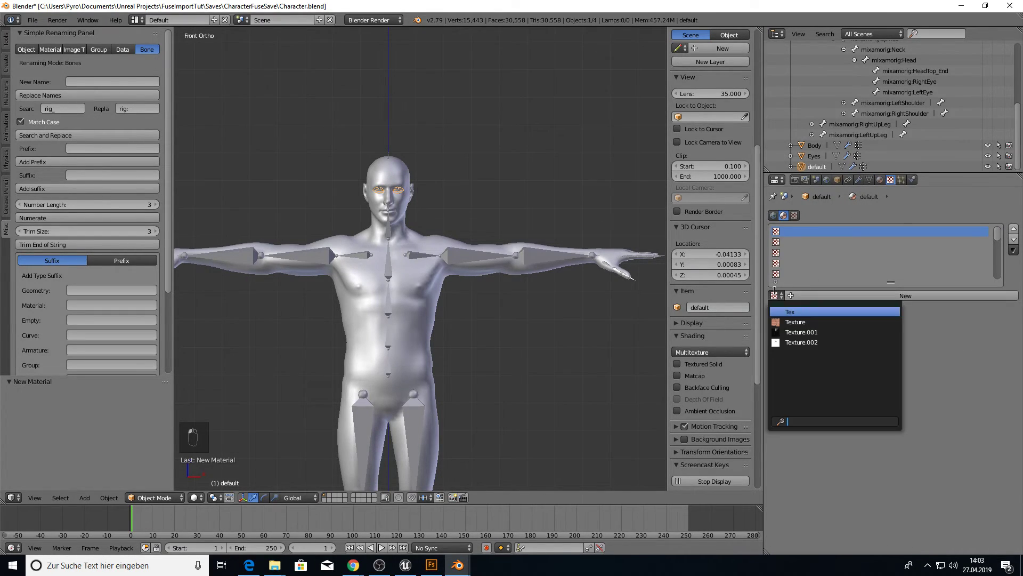
click(791, 322)
Step: Assign the Eyes material to the whole eye mesh, leaving both meshes in Object Mode
click(813, 156)
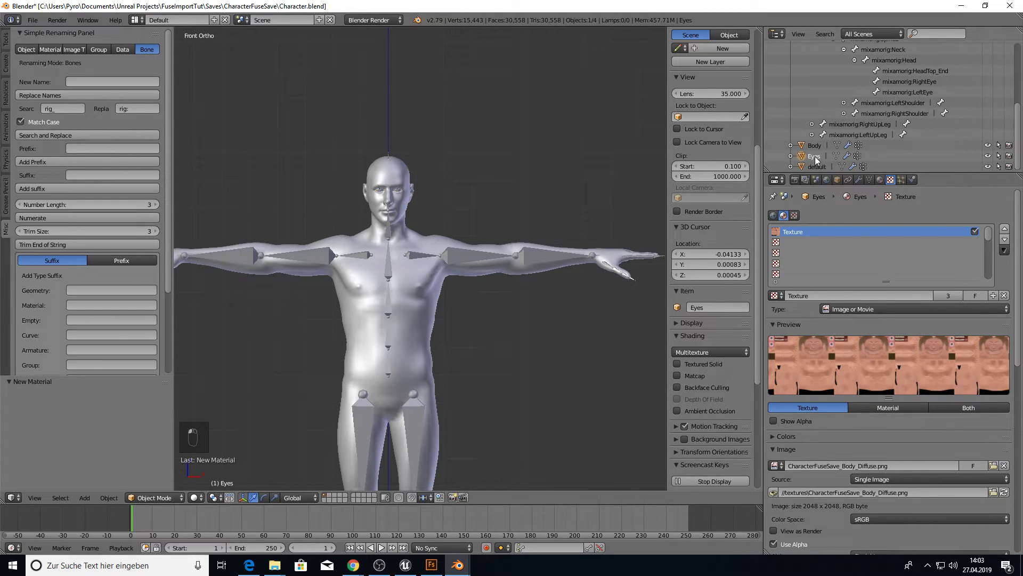
click(880, 180)
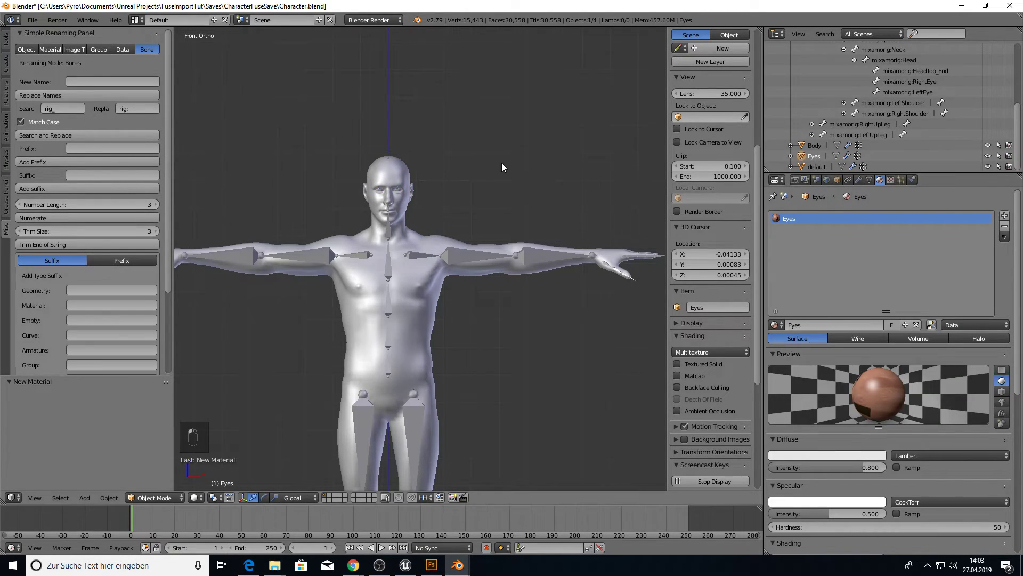
key(Tab)
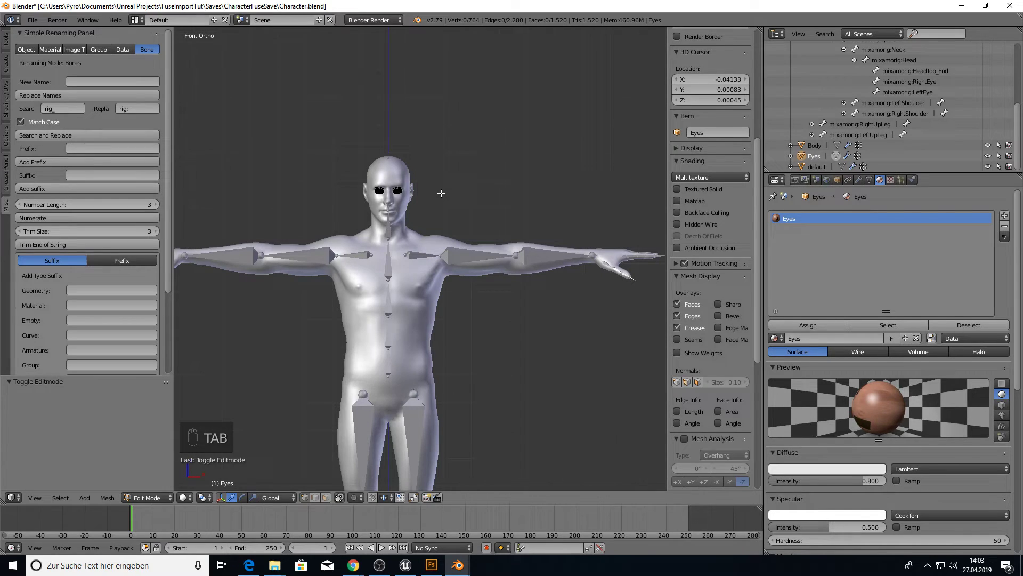
key(a)
key(a)
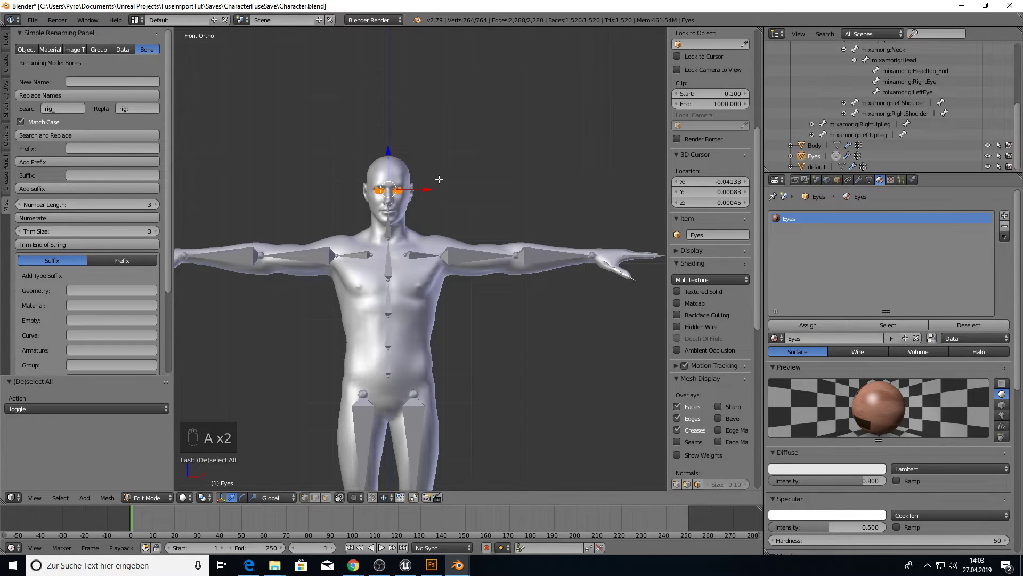
click(832, 323)
key(a)
key(Tab)
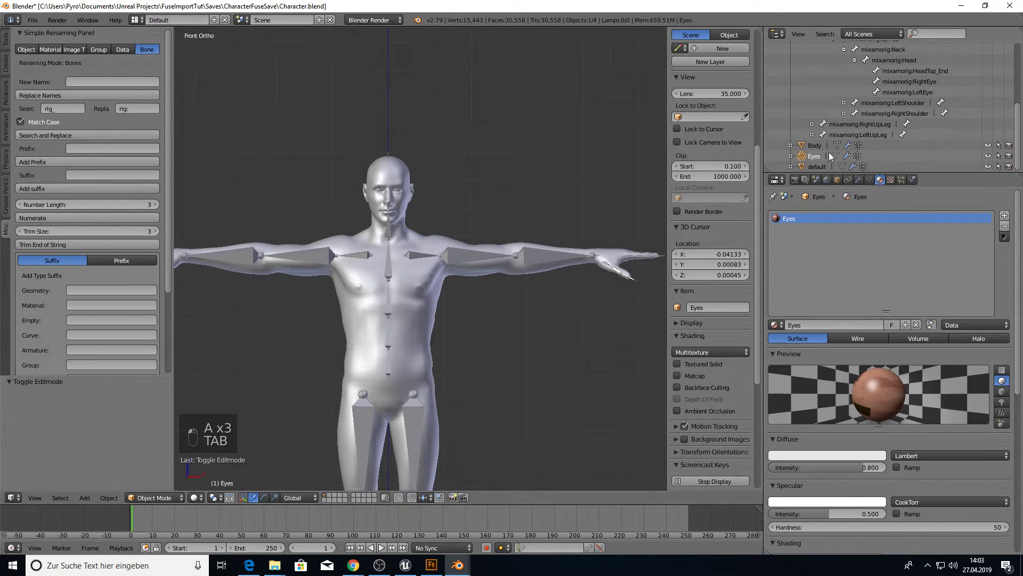
click(818, 166)
key(Tab)
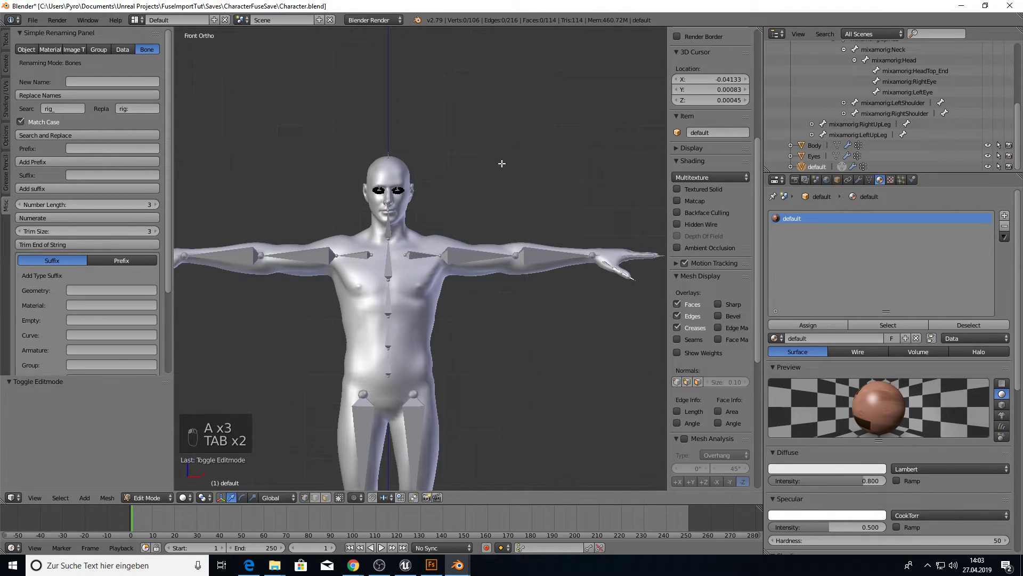
key(a)
key(a)
key(a)
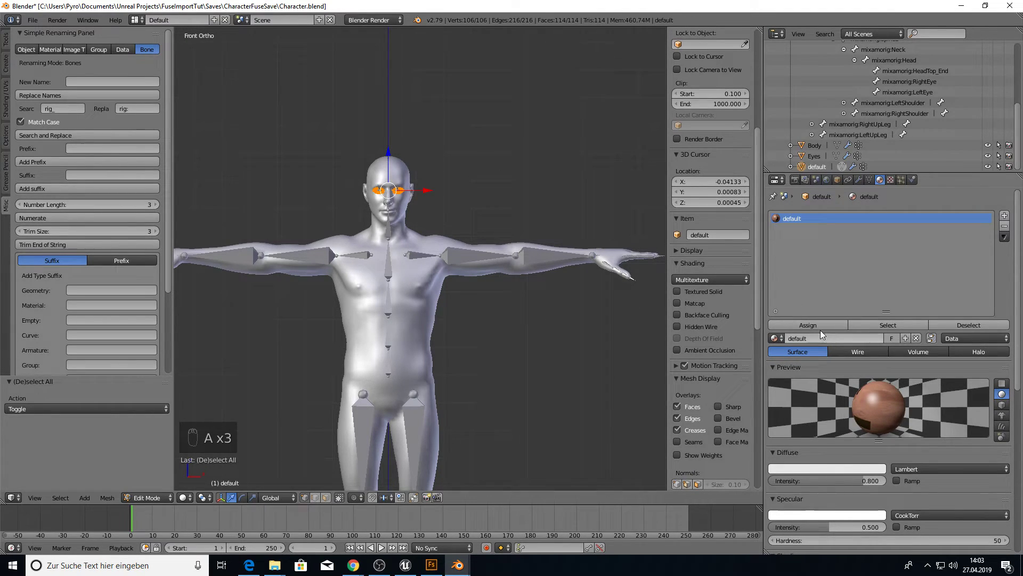
scroll(708, 277, down, 5)
key(a)
key(Tab)
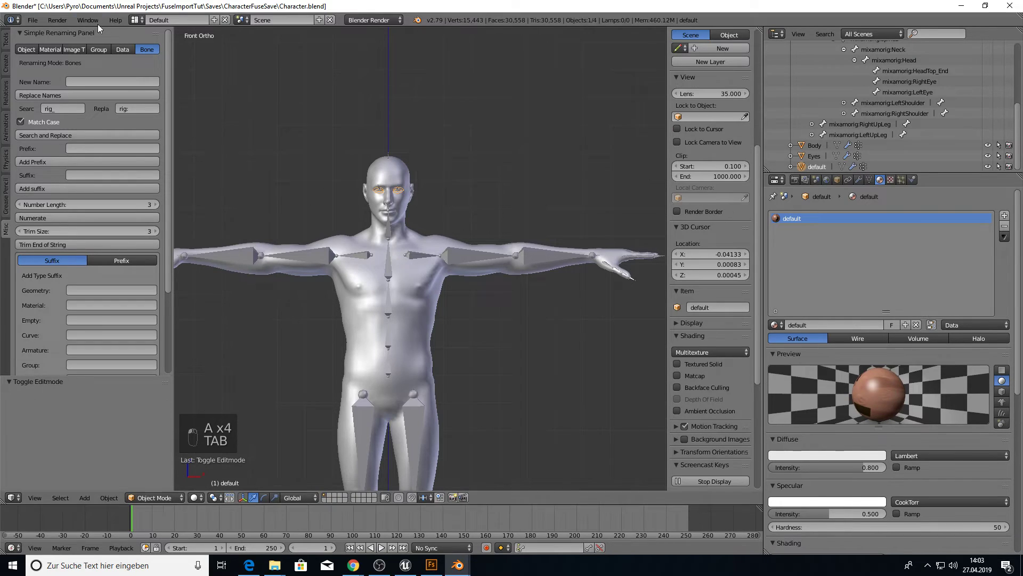
Step: Export the scene as FBX, overwriting Character.fbx in the Saves folder
click(33, 20)
mouse_move(75, 232)
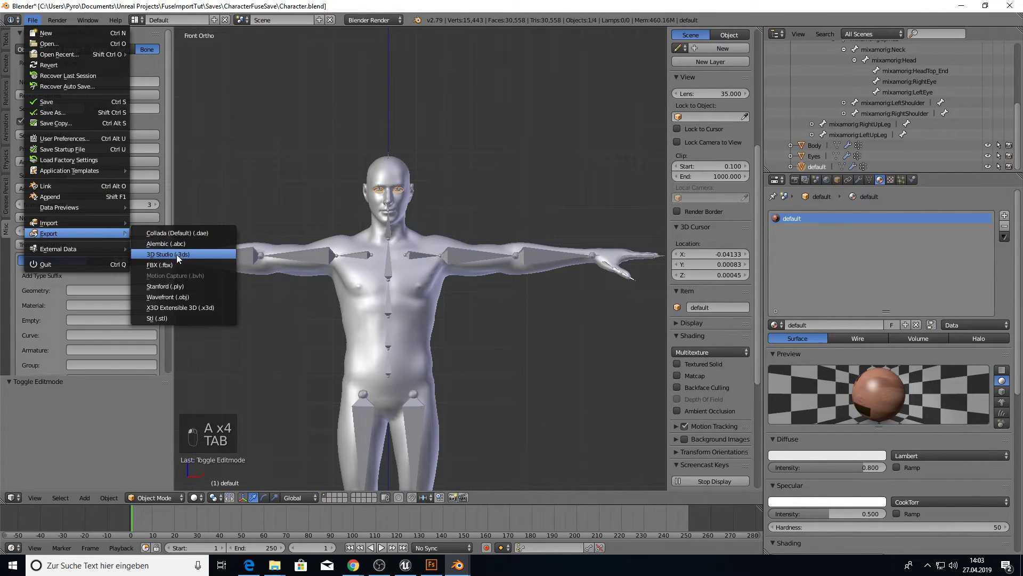
click(173, 261)
click(171, 104)
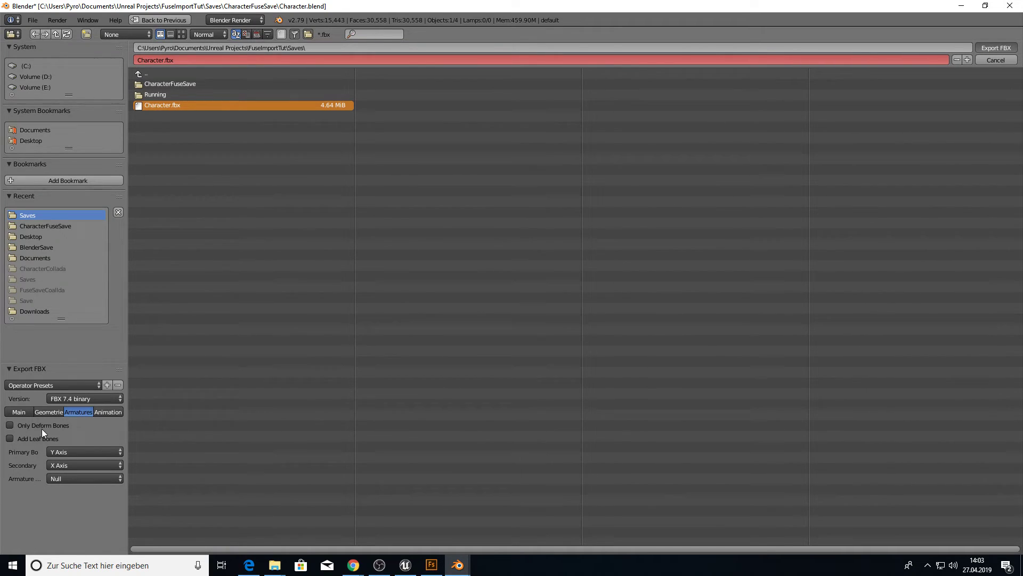
key(Return)
Step: Import Character.fbx from Saves into FuseImport with the default FBX import options
click(961, 6)
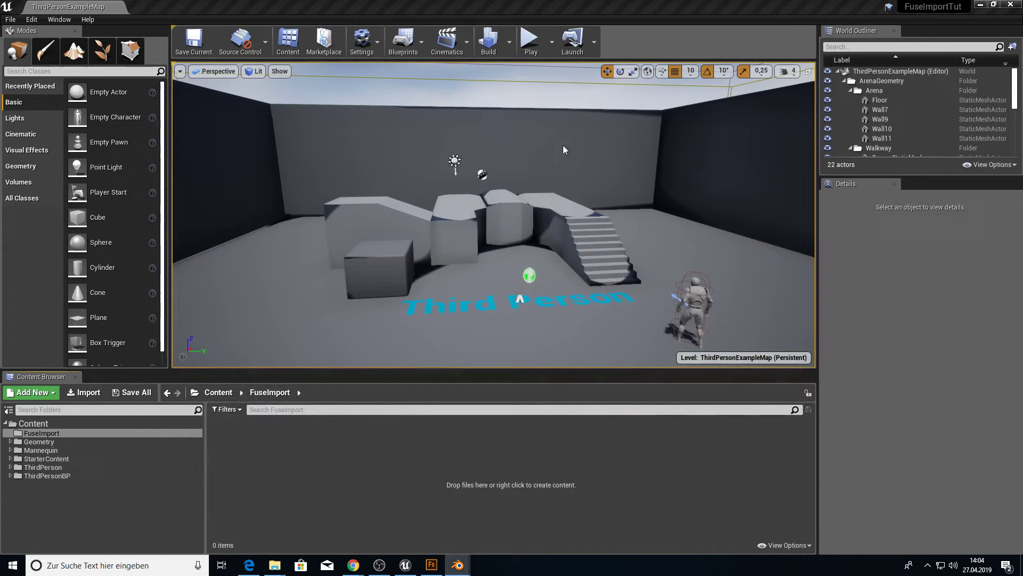
click(84, 393)
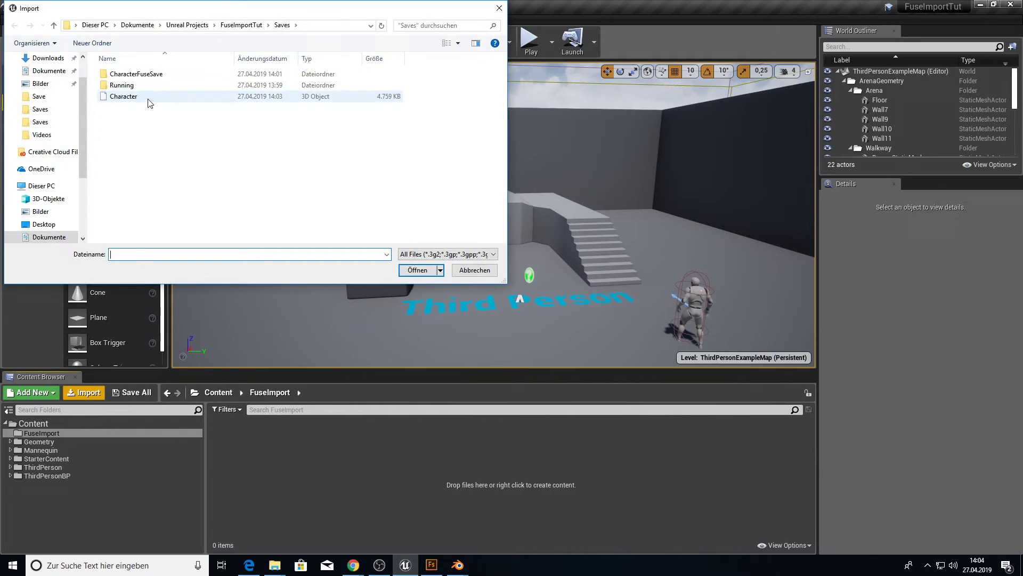
double_click(148, 102)
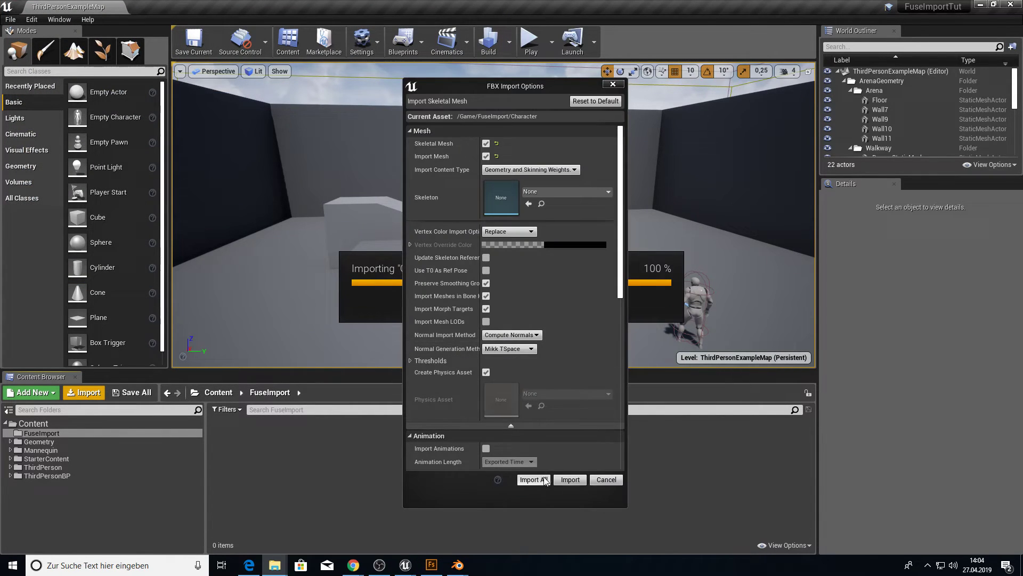
click(536, 480)
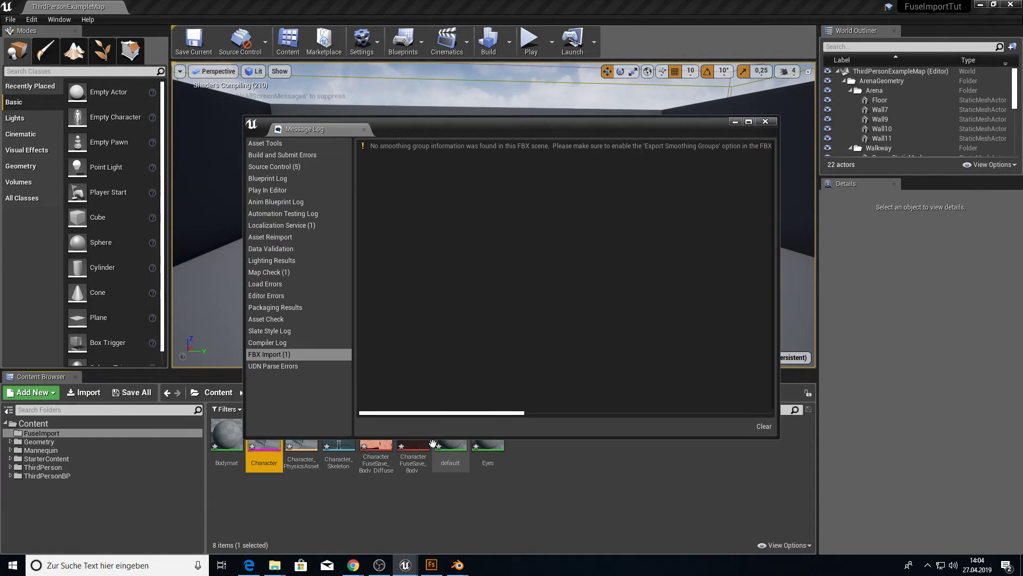
click(766, 122)
double_click(227, 434)
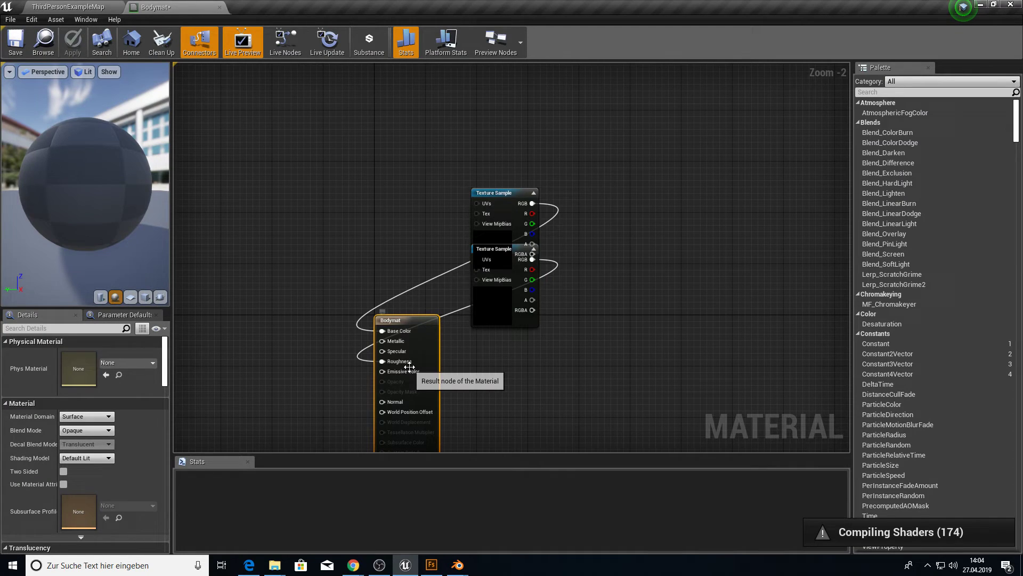
Step: Import all five images from CharacterFuseSave\textures, declining to overwrite Diffuse and Specular
drag(488, 222, 421, 214)
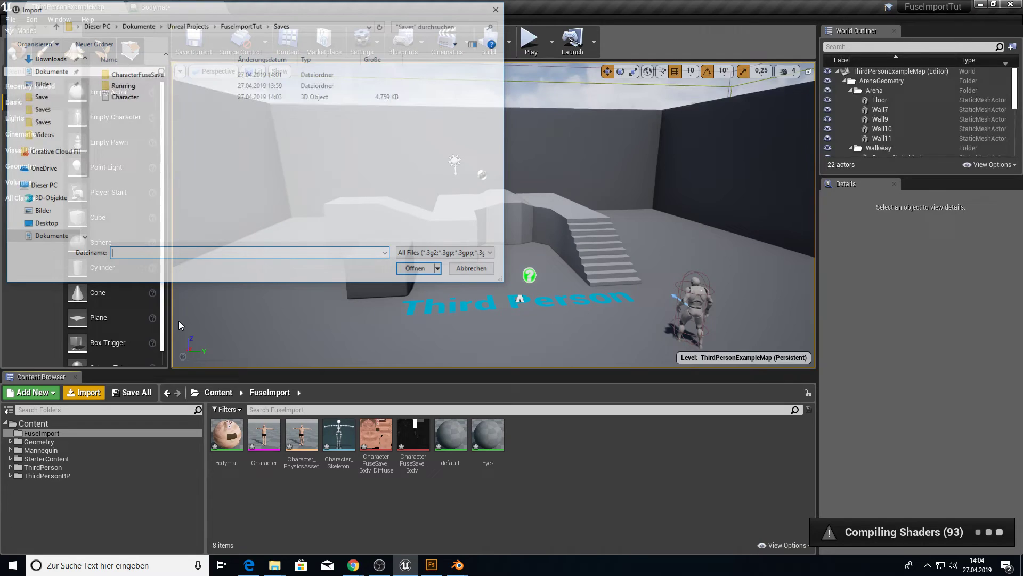
click(242, 26)
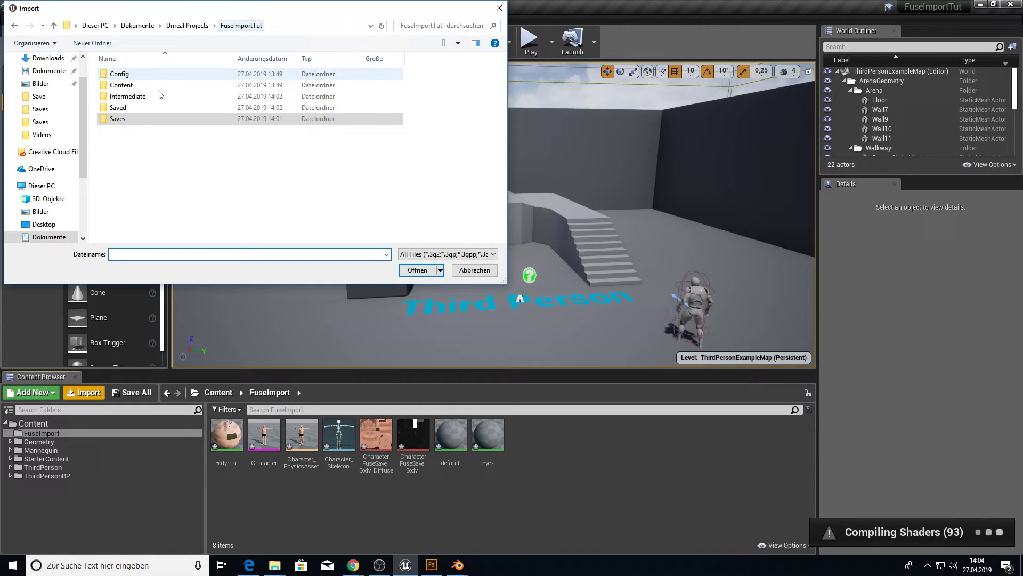
key(Return)
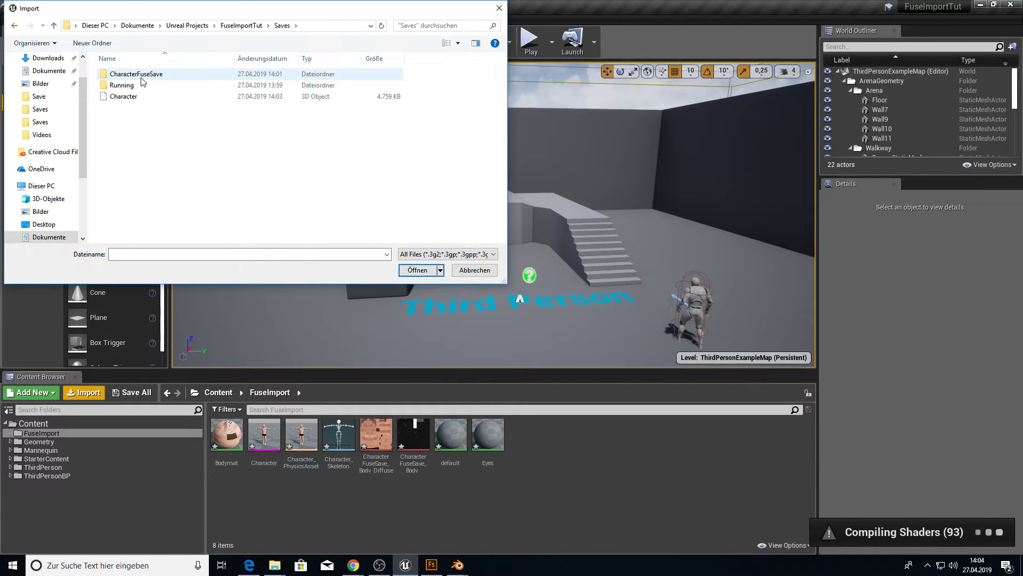
double_click(139, 75)
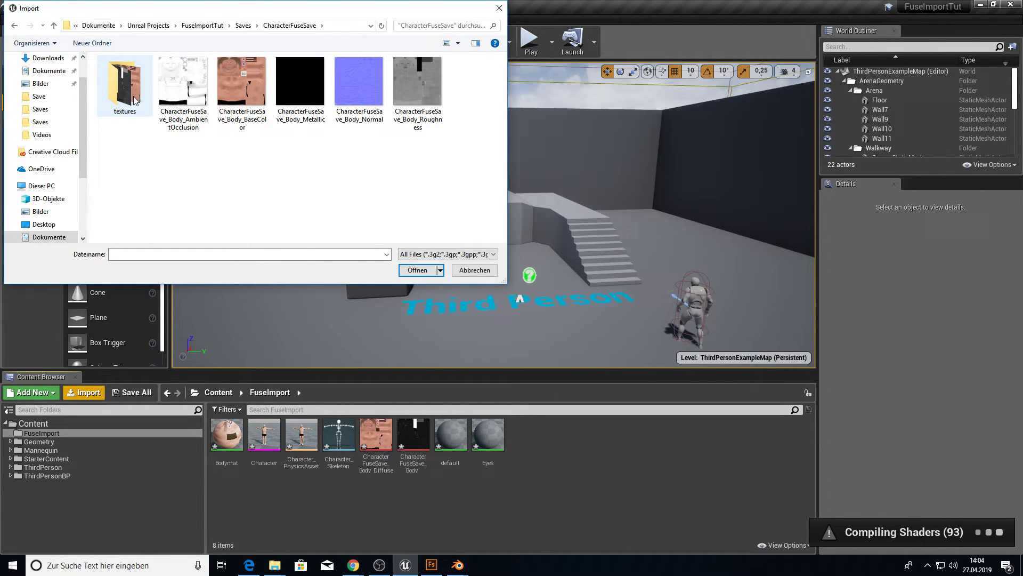
double_click(134, 100)
click(128, 100)
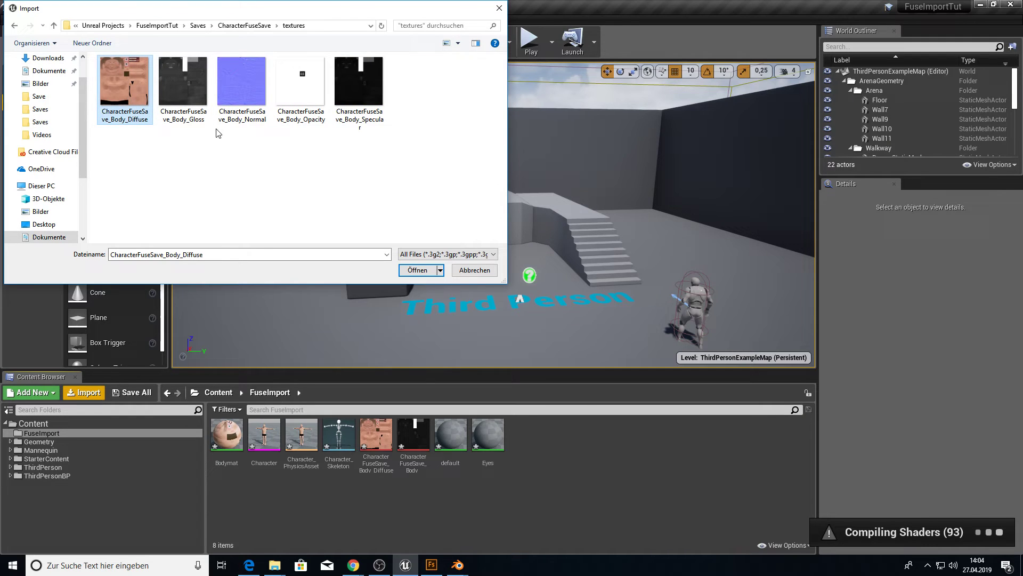
shift+click(359, 106)
click(429, 271)
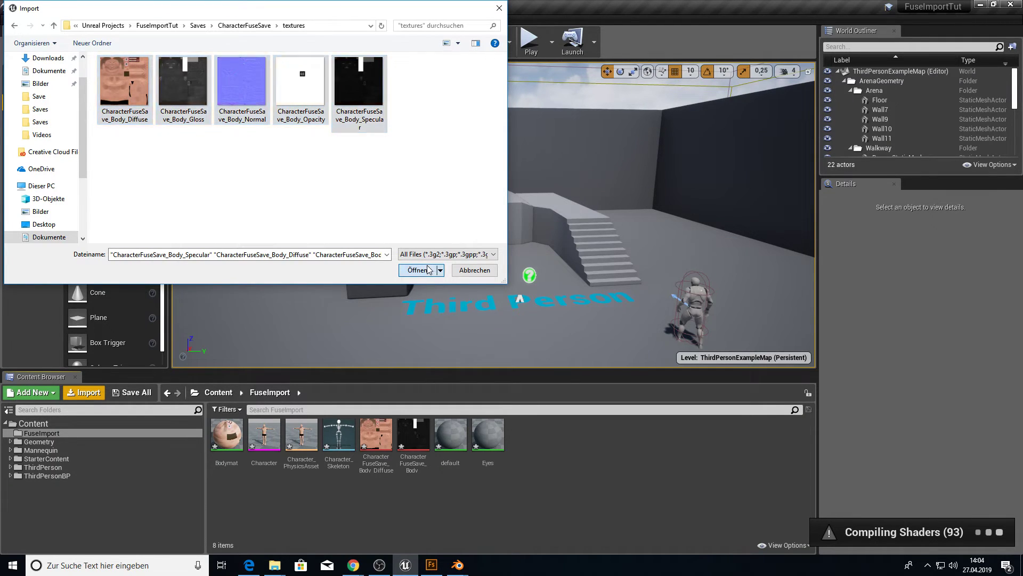
click(525, 325)
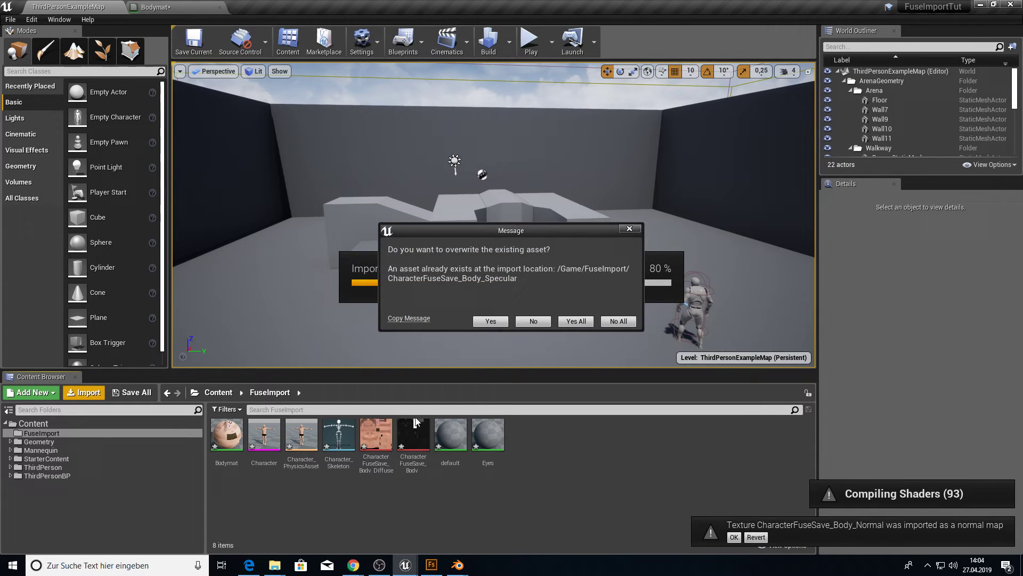
click(533, 322)
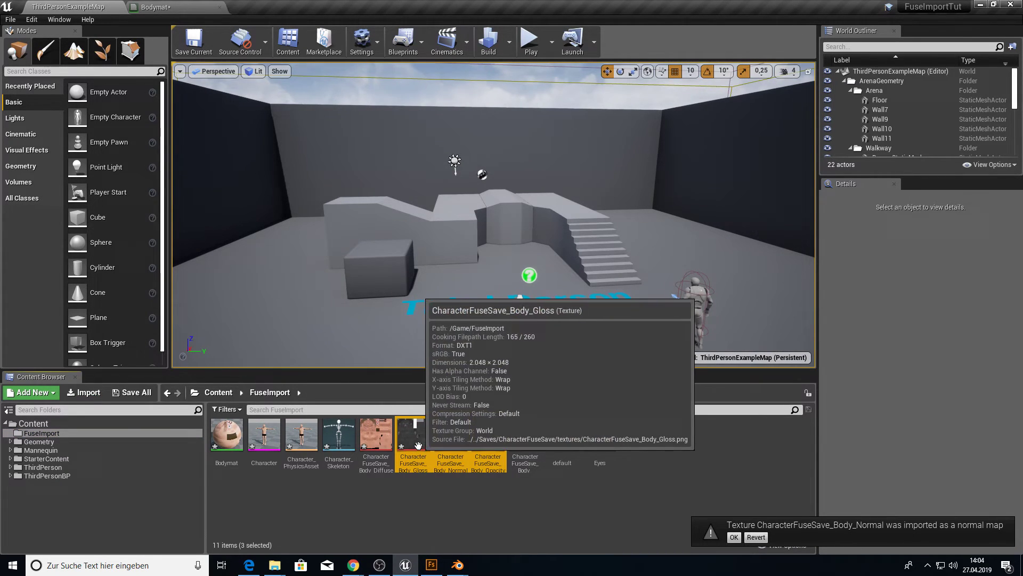
Step: Add the Gloss, Normal and Opacity textures to the Bodymat graph and spread out the nodes
drag(413, 434, 277, 116)
right_drag(276, 117, 303, 61)
drag(331, 153, 303, 413)
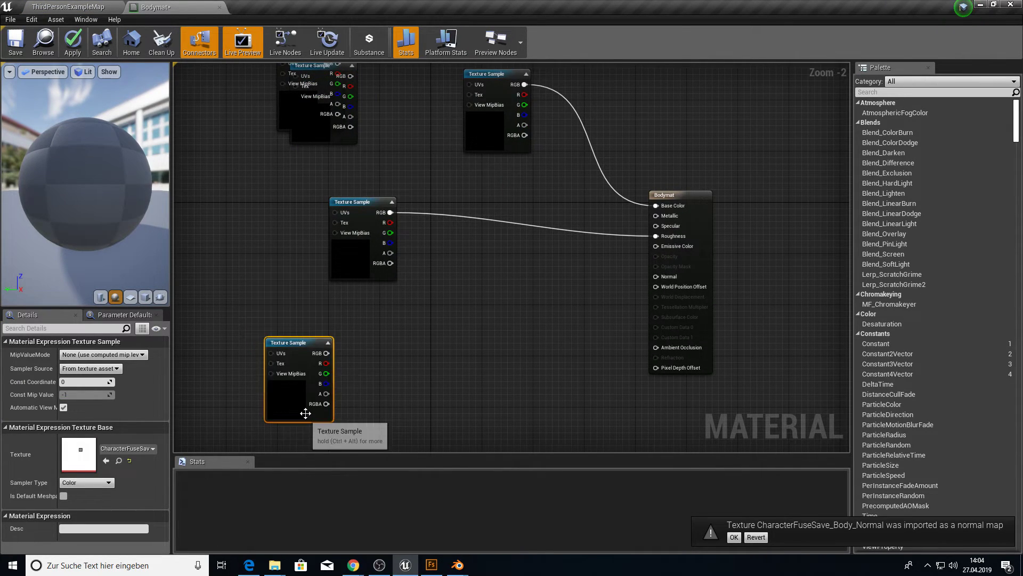
drag(320, 128, 406, 393)
drag(282, 66, 416, 171)
right_drag(385, 64, 322, 283)
drag(241, 273, 245, 241)
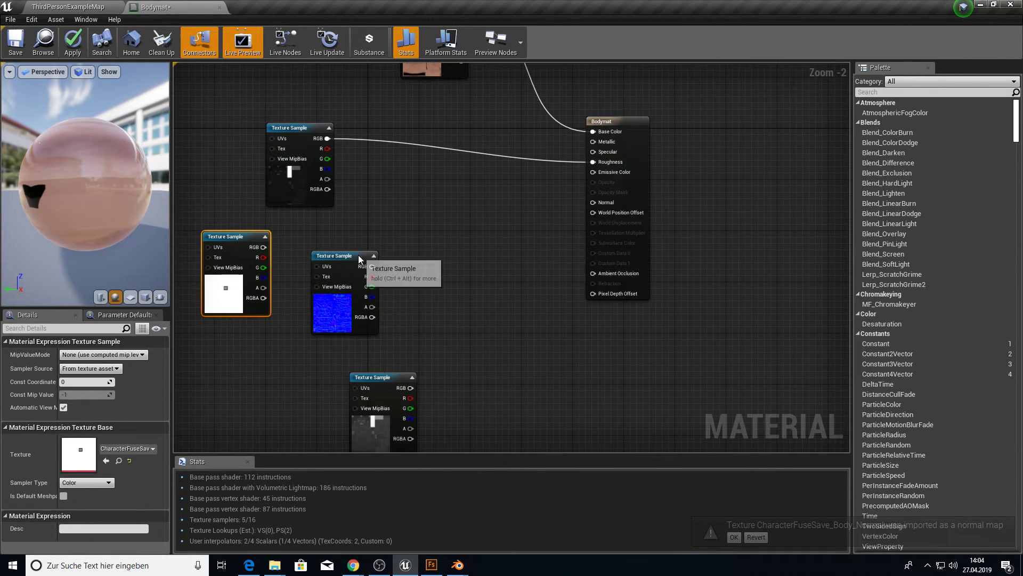
drag(359, 259, 301, 336)
right_drag(338, 246, 316, 303)
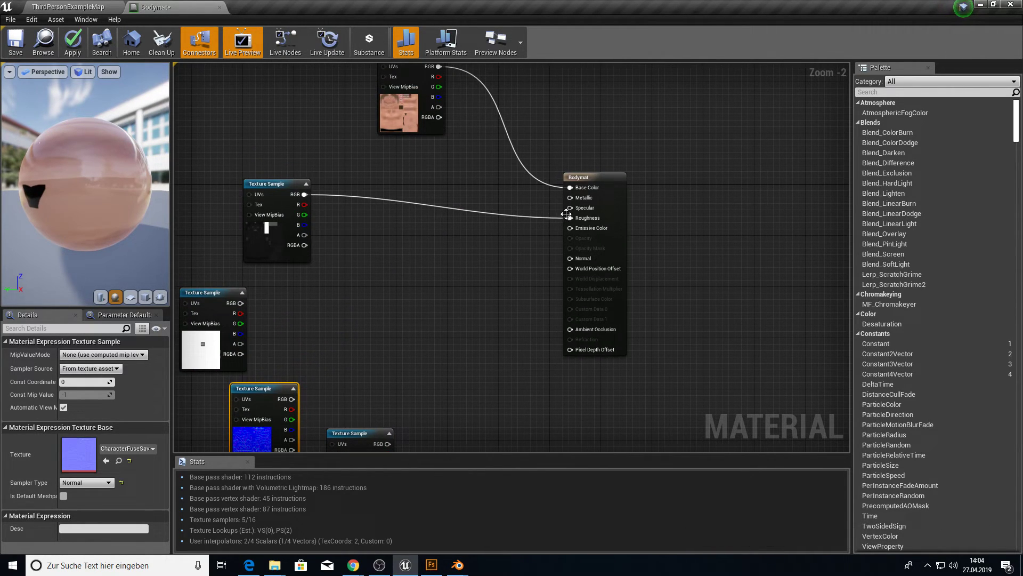
click(281, 186)
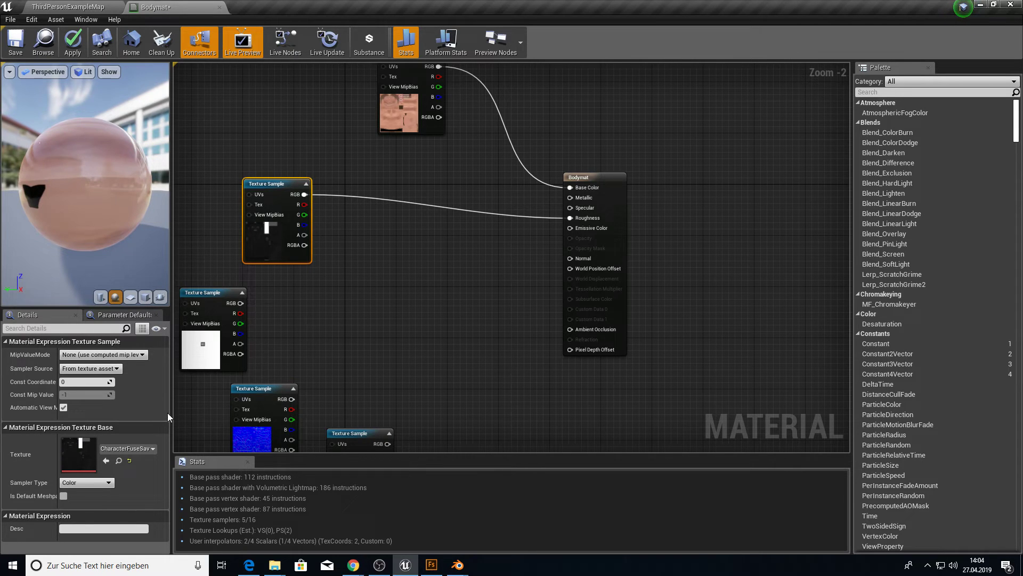
drag(170, 413, 280, 413)
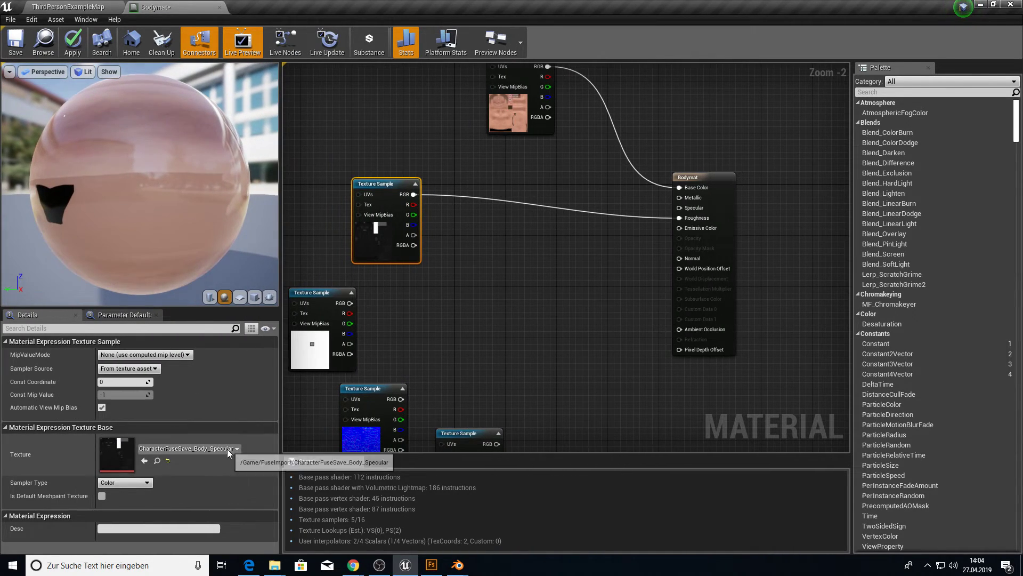
Step: Wire Specular to Specular, the normal map to Normal and Gloss to Roughness on Bodymat
alt+click(680, 218)
drag(409, 199, 680, 207)
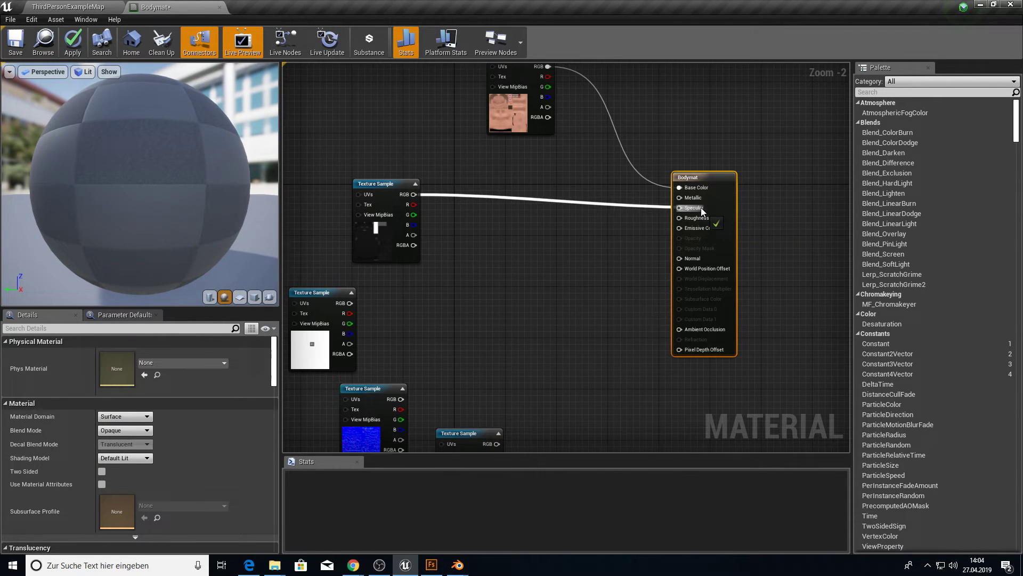
right_drag(473, 311, 479, 252)
click(407, 343)
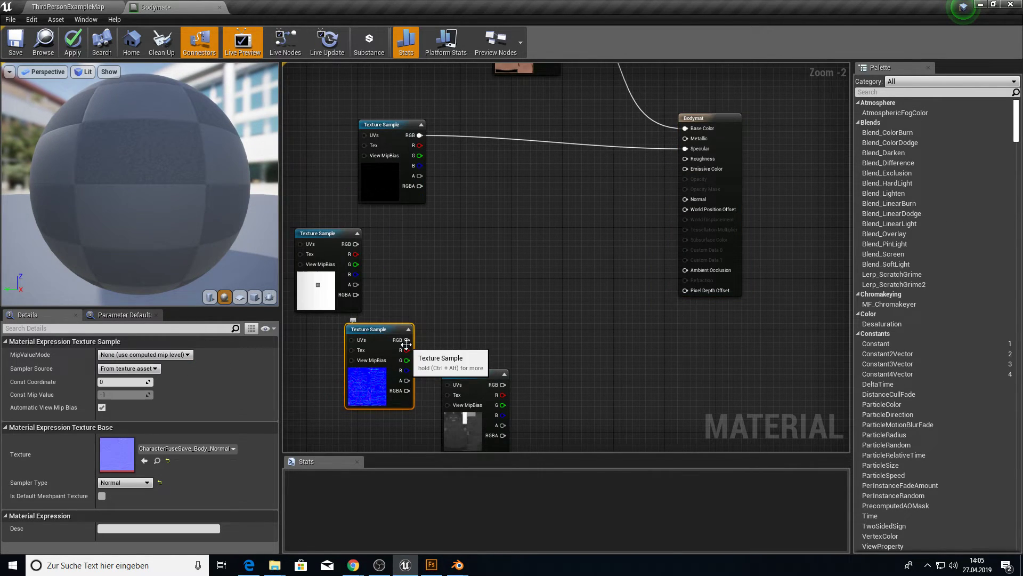
drag(407, 344, 686, 199)
click(472, 388)
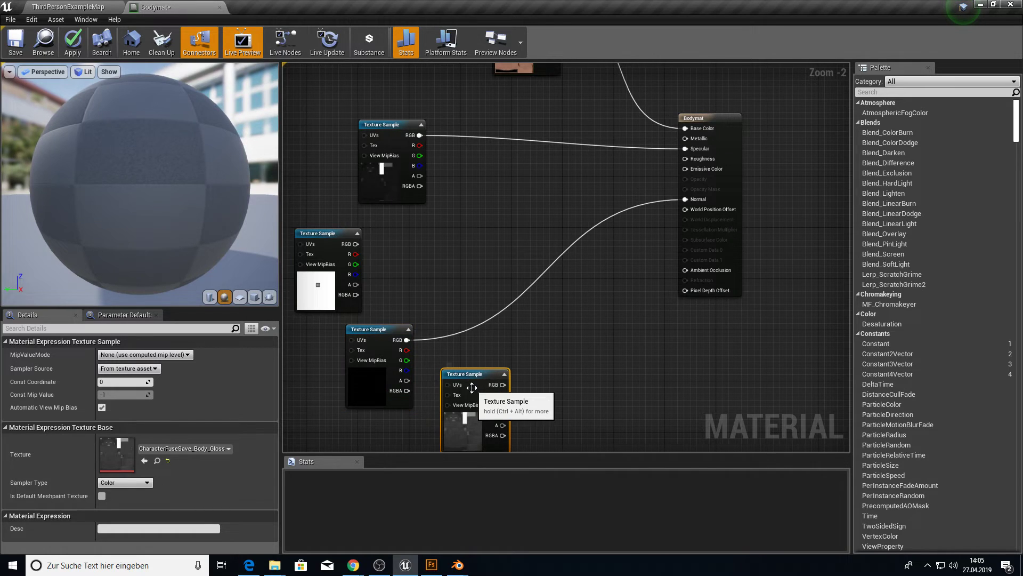
drag(503, 384, 689, 160)
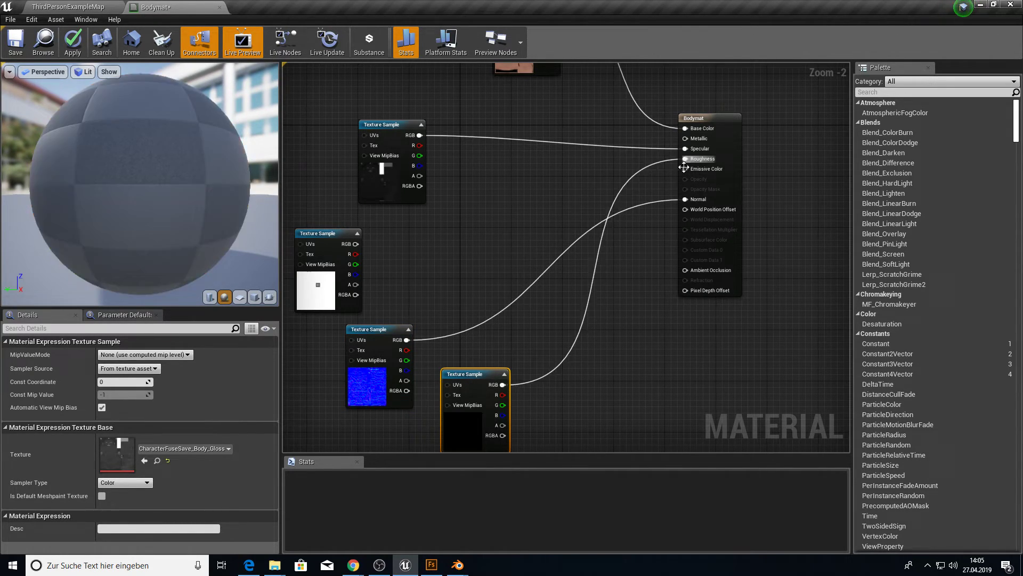
drag(485, 373, 481, 190)
right_drag(329, 204, 360, 253)
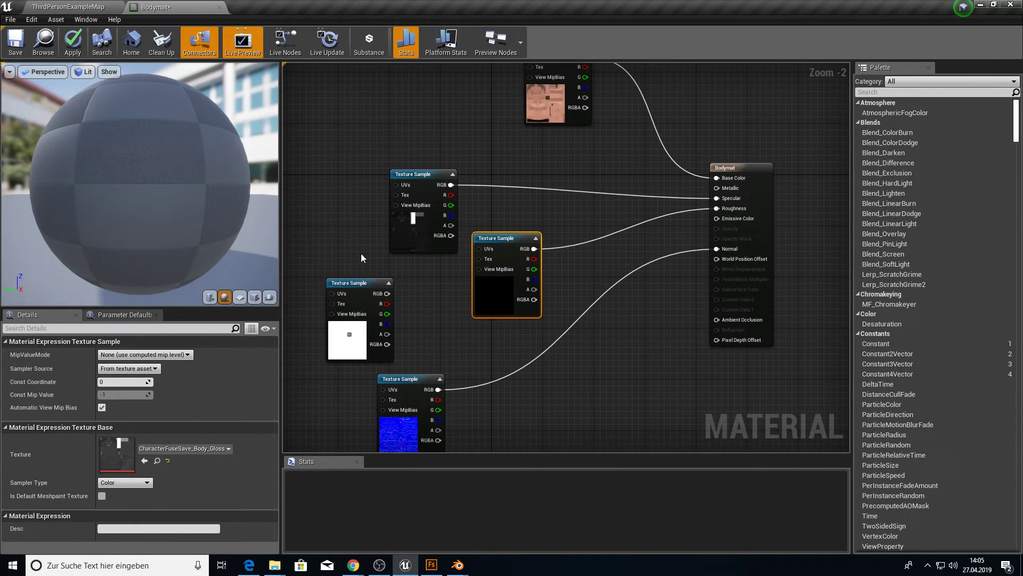
Step: Connect Opacity to Opacity Mask, set Blend Mode to Masked and apply Bodymat
drag(386, 294, 744, 238)
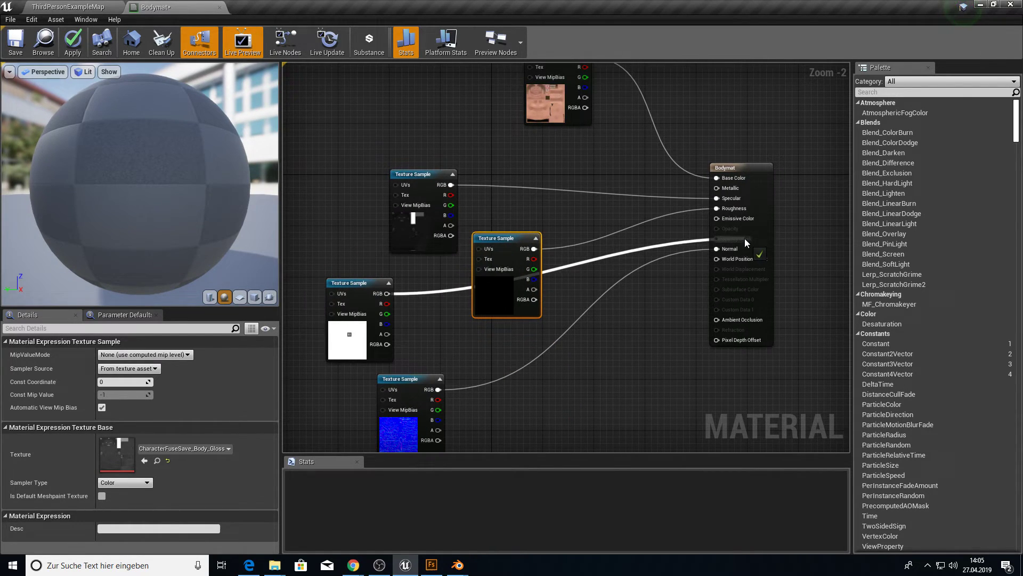
click(744, 222)
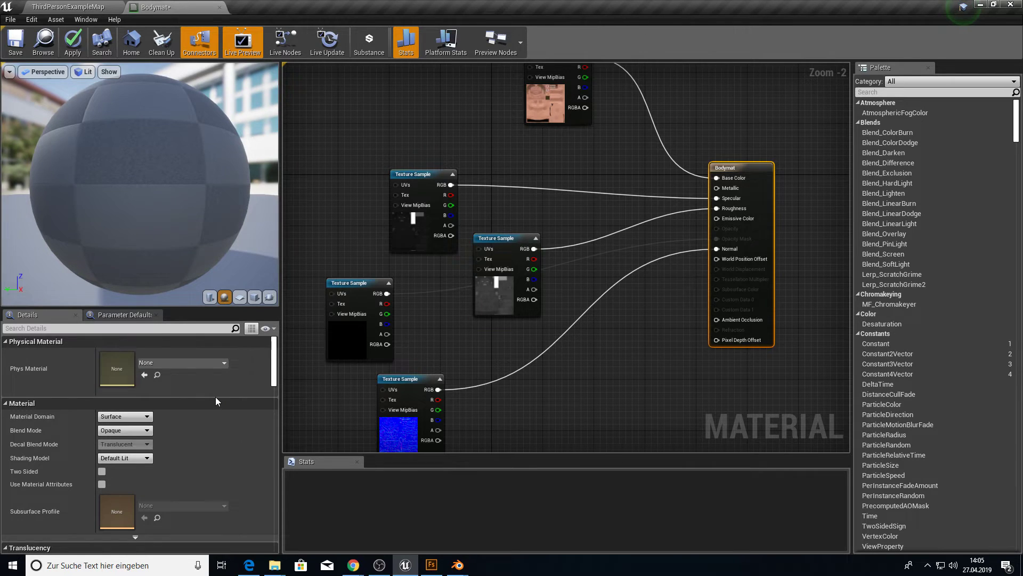
click(125, 430)
click(136, 447)
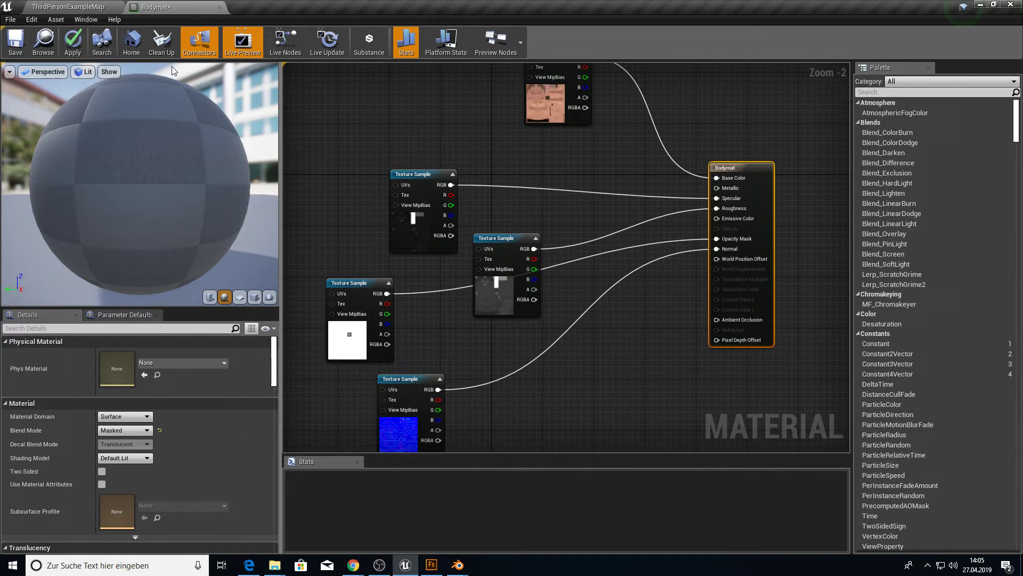
click(72, 42)
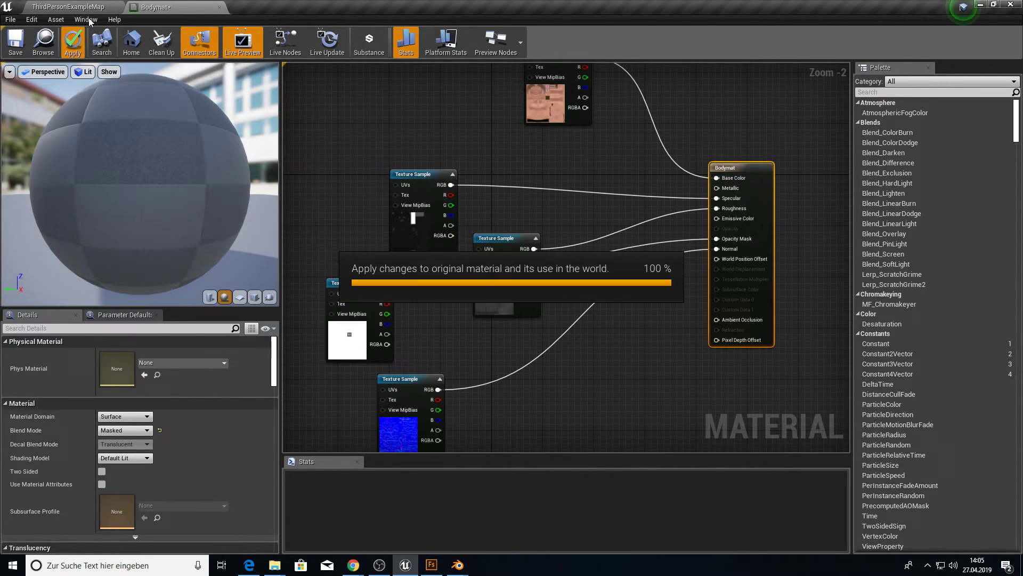
click(68, 6)
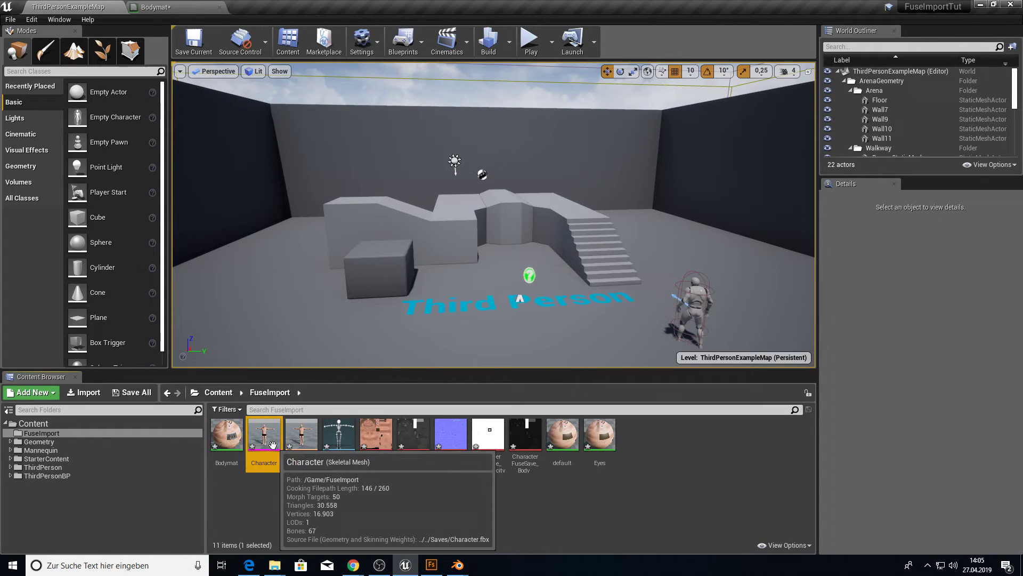
Step: Preview the Character skeletal mesh, then open the Eyes and default materials
double_click(291, 426)
right_drag(291, 426, 516, 210)
click(68, 7)
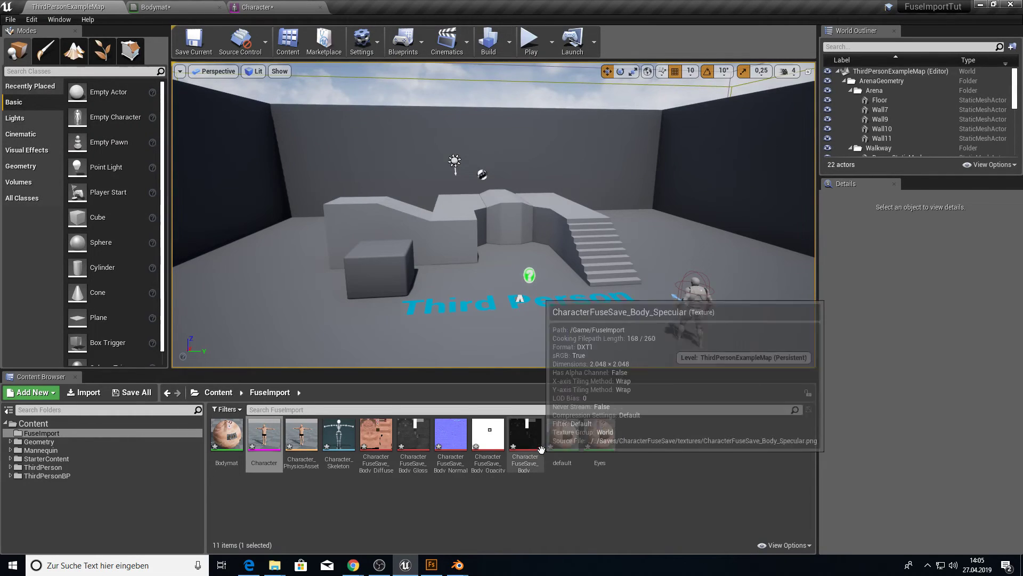
click(599, 453)
double_click(599, 453)
key(ctrl+Tab)
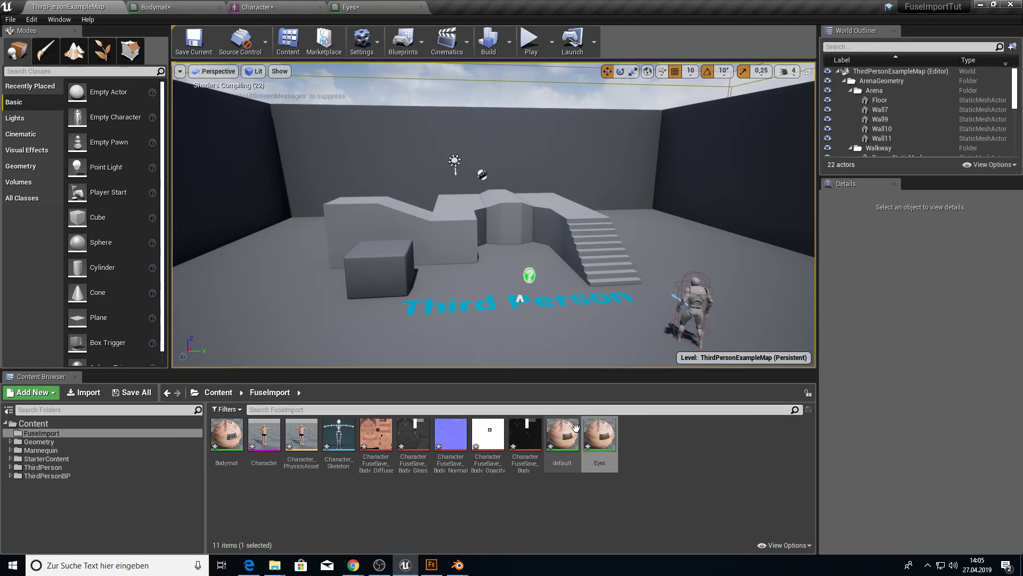
double_click(575, 429)
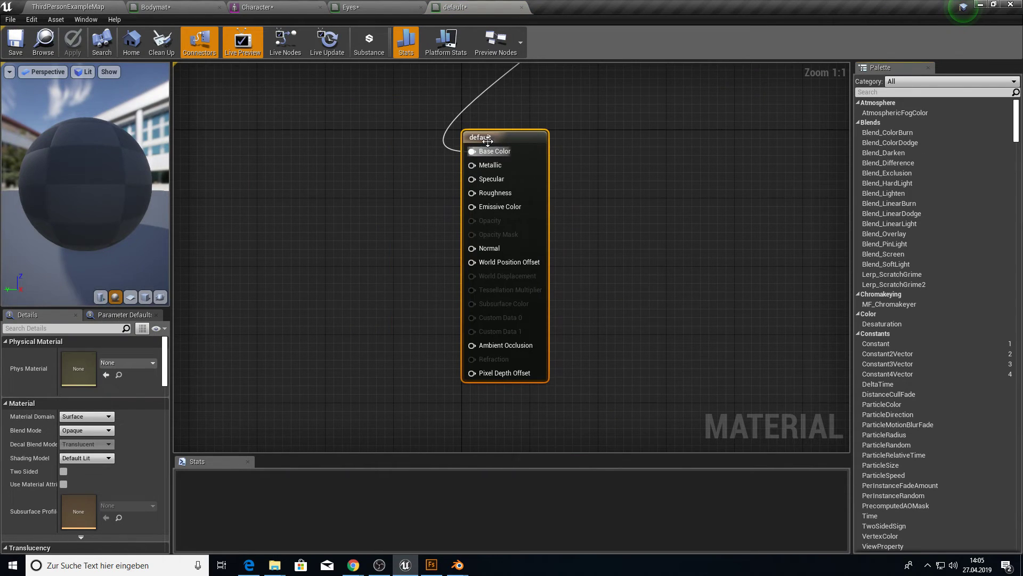
drag(487, 139, 644, 155)
Step: Paste Bodymat's opacity texture into default, wire it to Opacity Mask with Masked blending, and apply
click(160, 7)
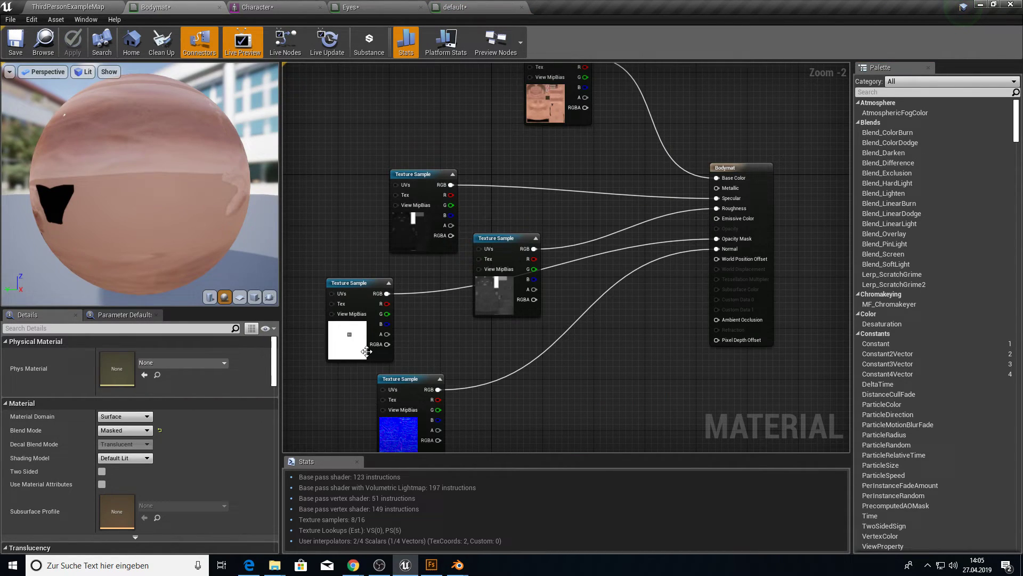
click(352, 286)
click(453, 7)
key(ctrl+v)
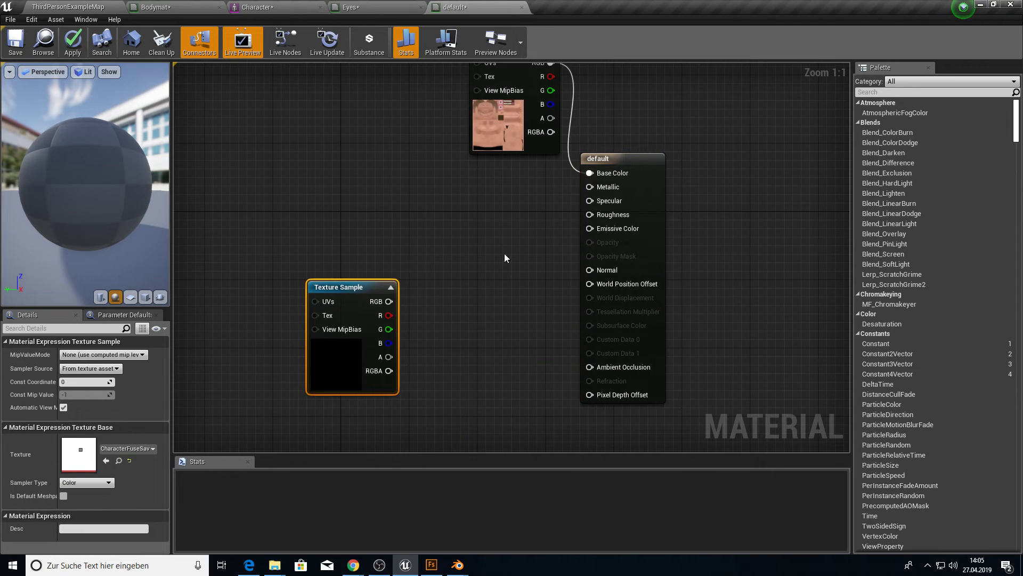
click(626, 233)
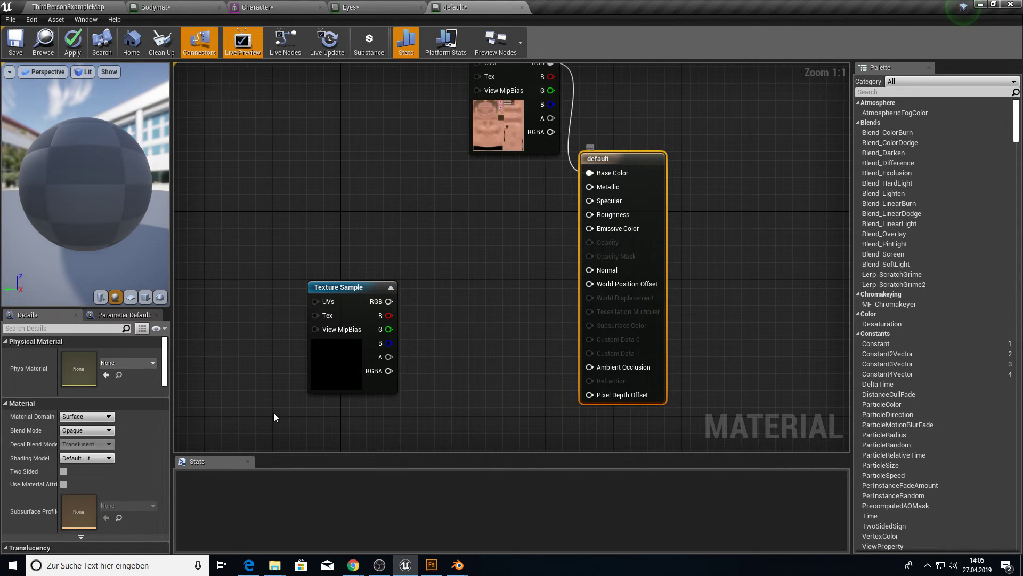
click(91, 430)
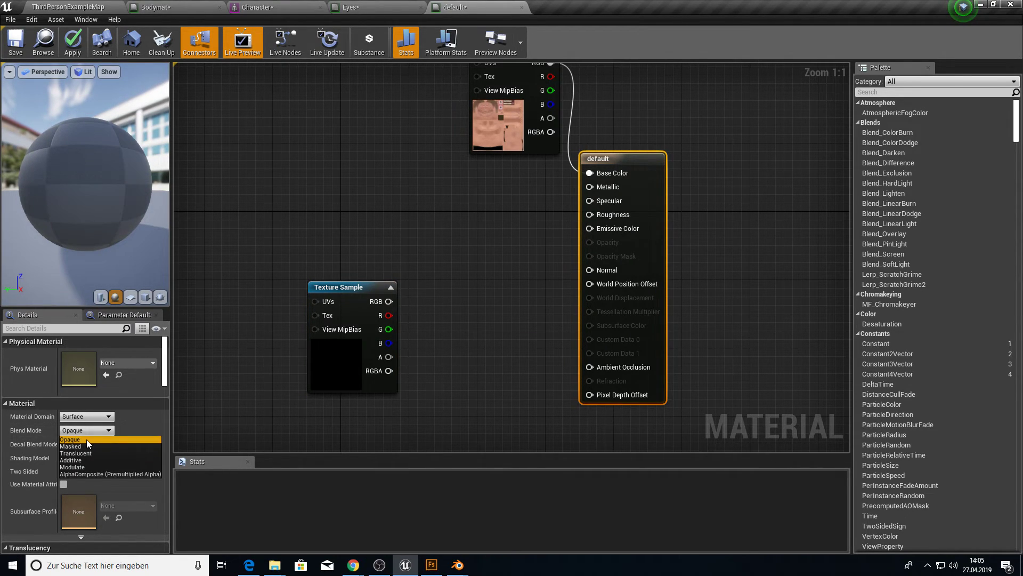
click(80, 449)
drag(389, 301, 589, 256)
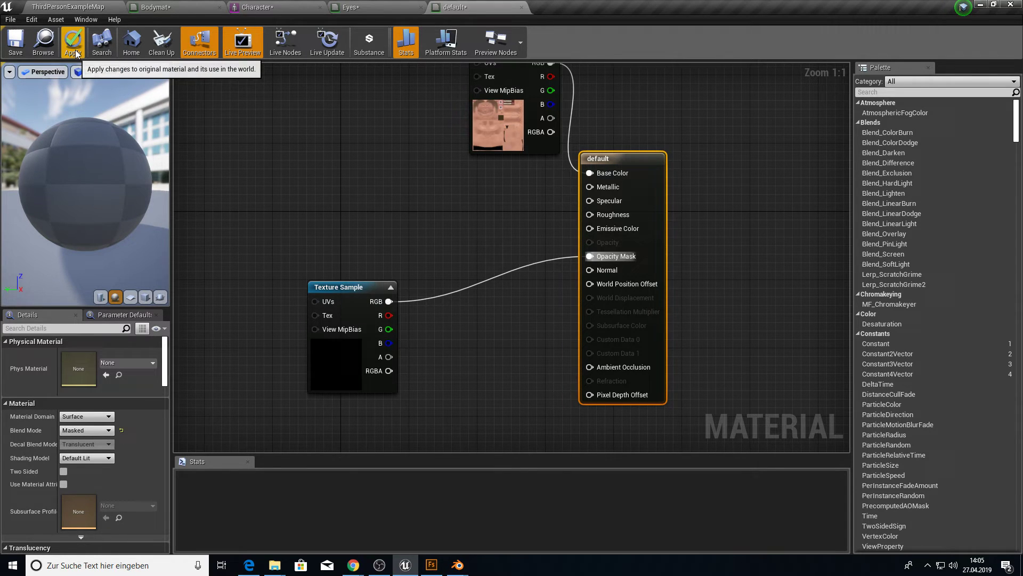
click(19, 45)
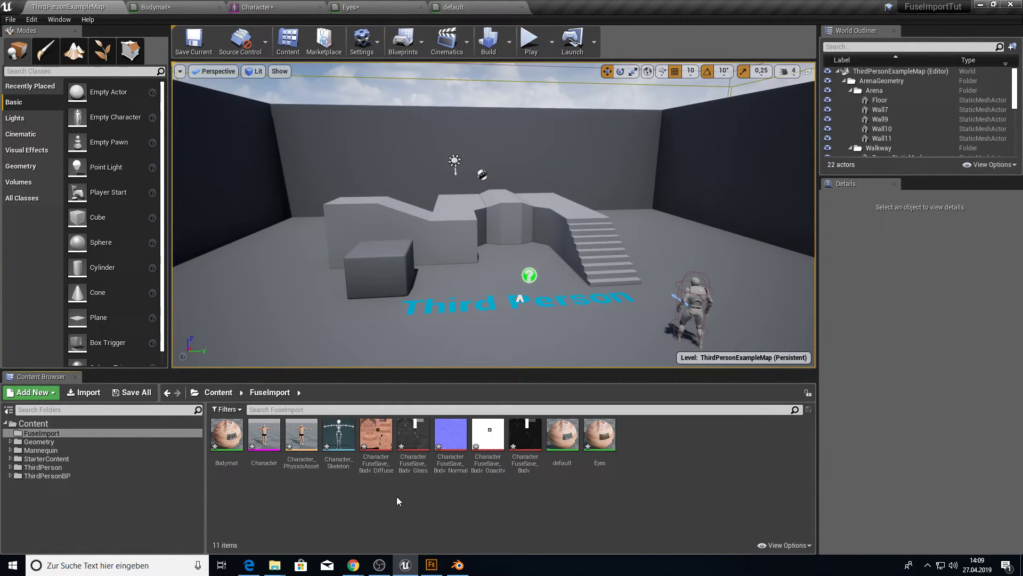
Step: Launch Blender and delete the default cube, camera and lamp
key(super)
text(blend)
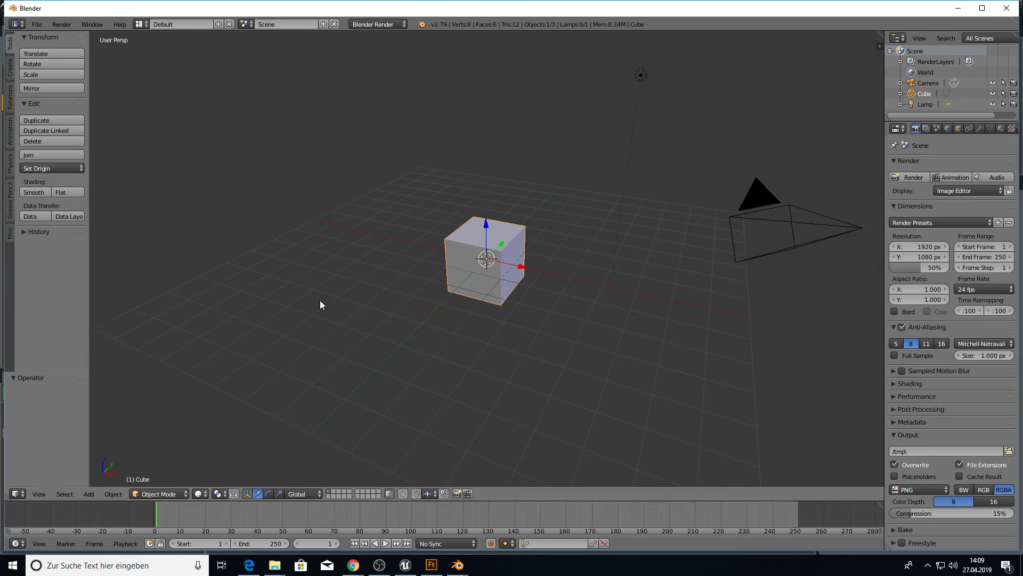
key(a)
key(a)
key(x)
click(491, 297)
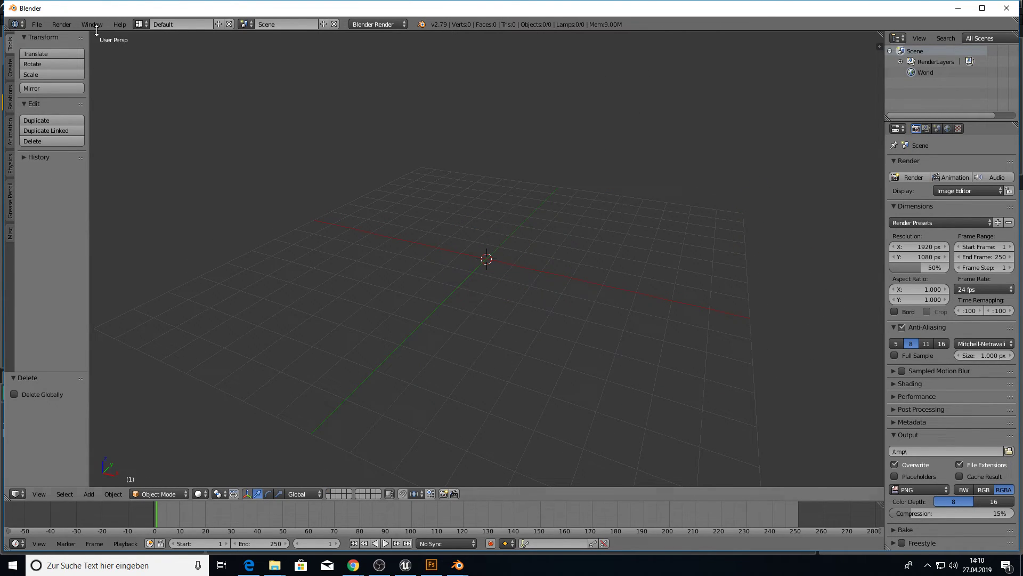
Step: Import Running.dae from Saves\Running as a Collada file with the armature options enabled
click(37, 24)
mouse_move(59, 224)
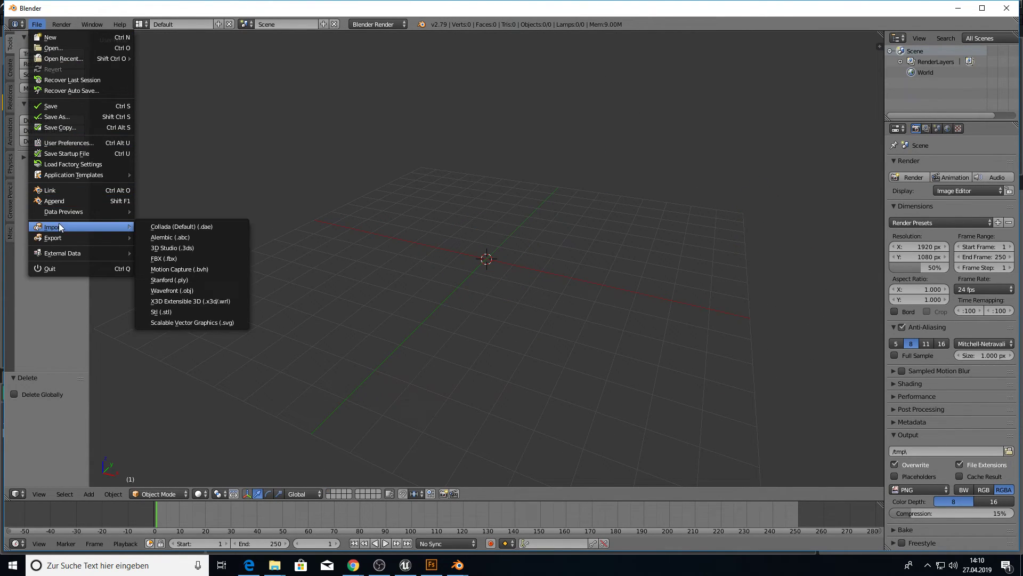
click(163, 227)
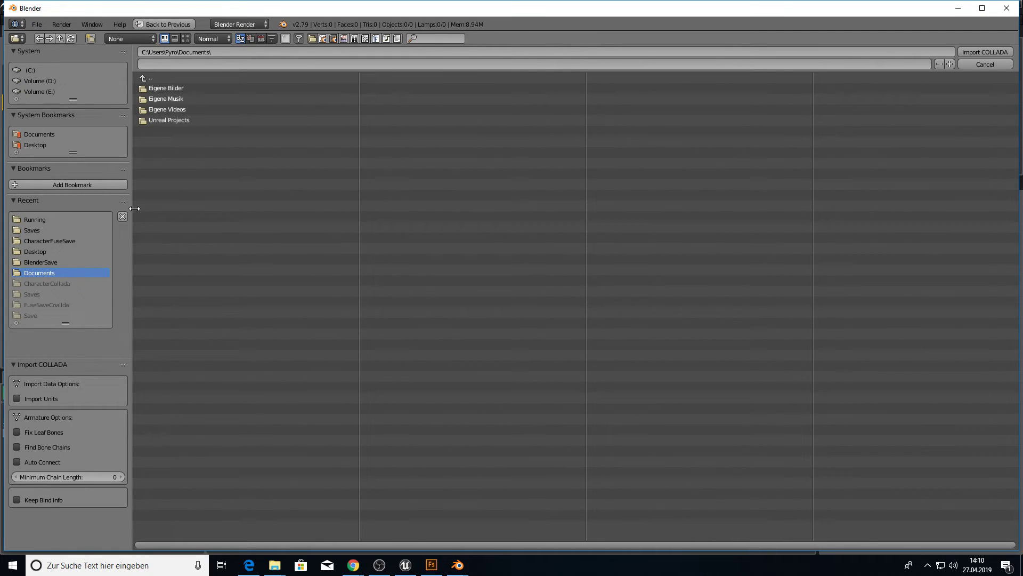
click(40, 219)
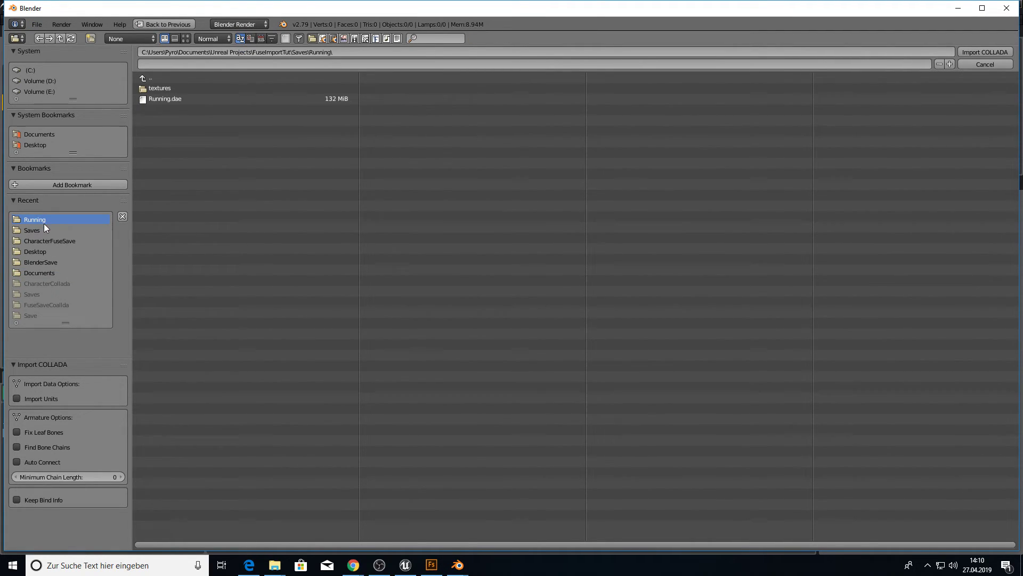
click(32, 230)
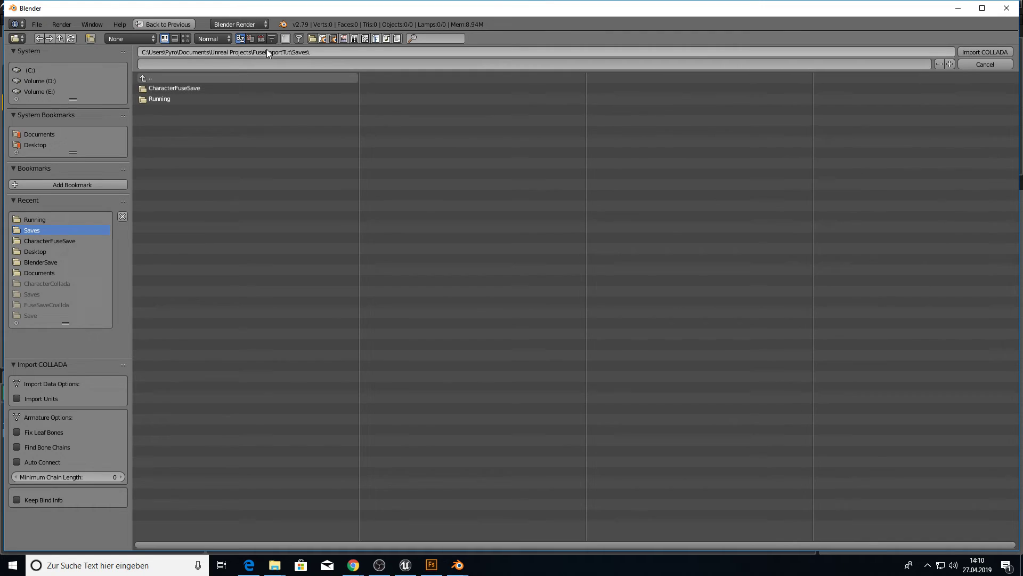
click(147, 99)
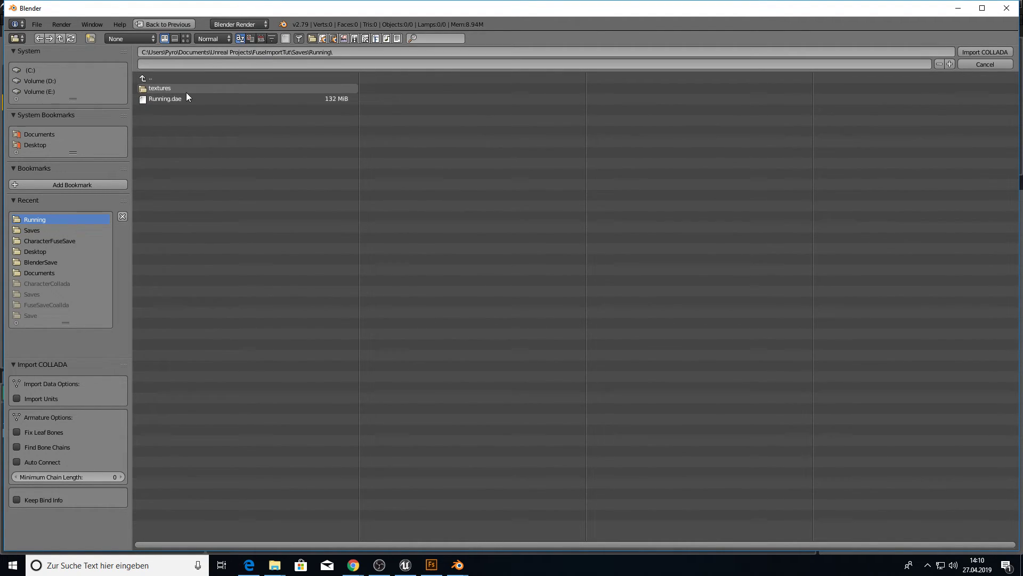
click(171, 100)
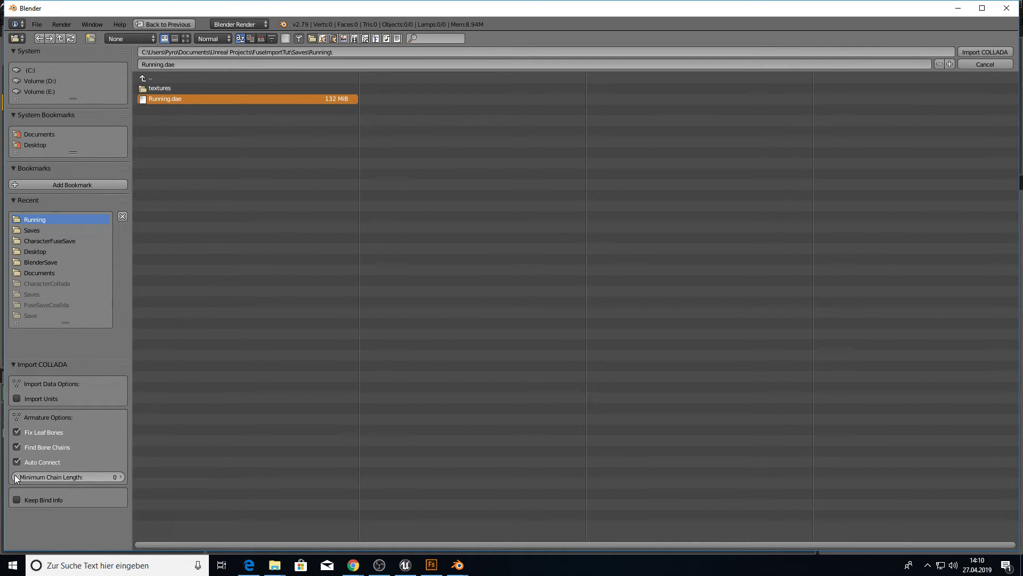
click(992, 51)
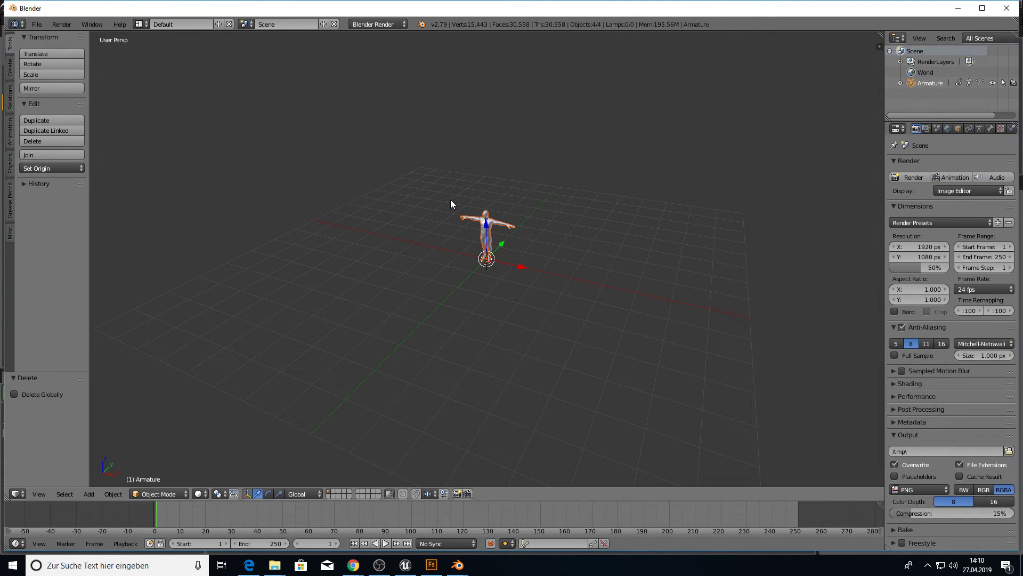
Step: Turn on Screencast Keys and frame the character in front orthographic view
key(n)
scroll(807, 314, down, 5)
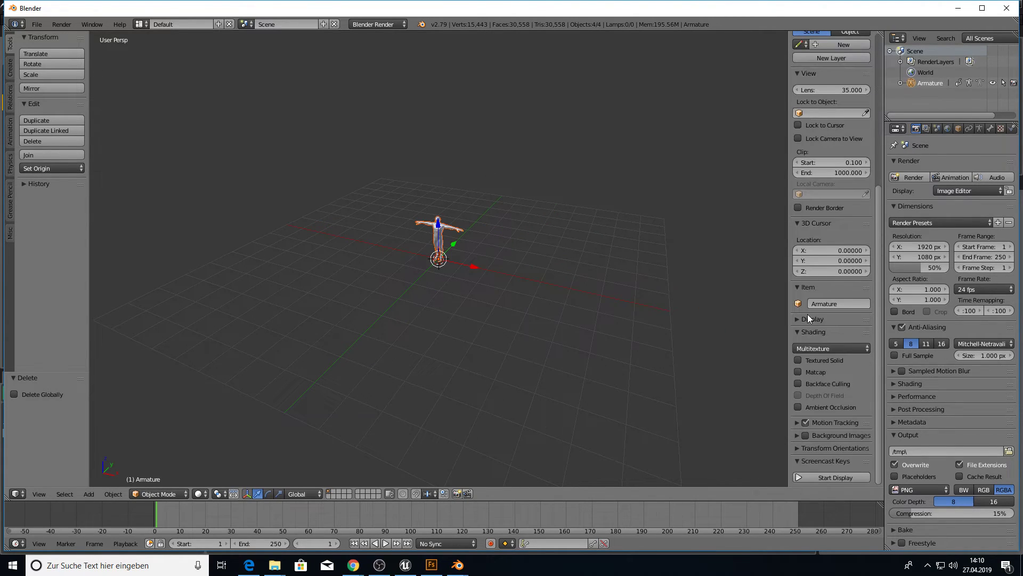
click(829, 472)
key(n)
key(KP_1)
key(KP_5)
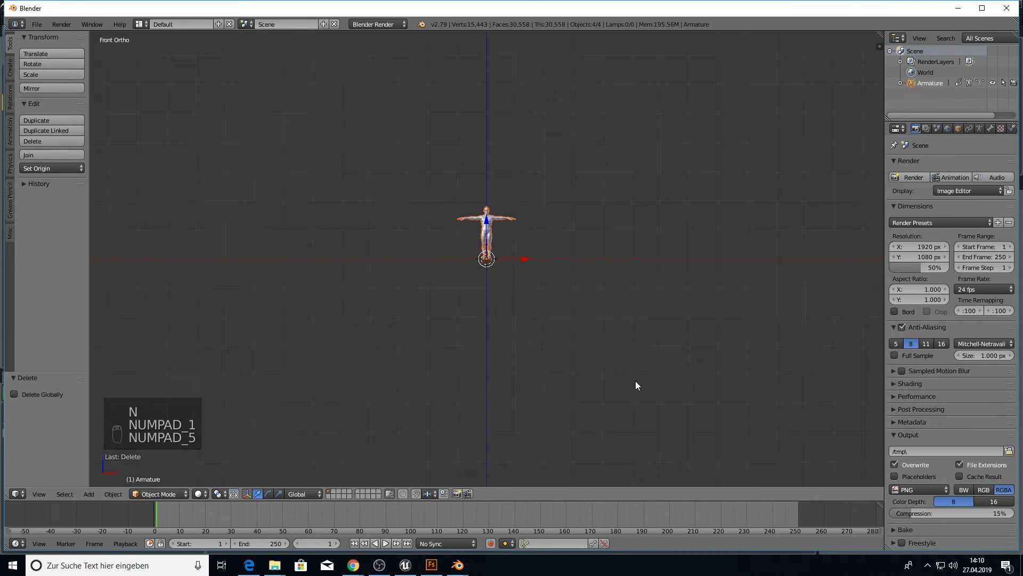
scroll(476, 163, up, 5)
shift+middle_drag(528, 127, 576, 286)
scroll(577, 285, up, 3)
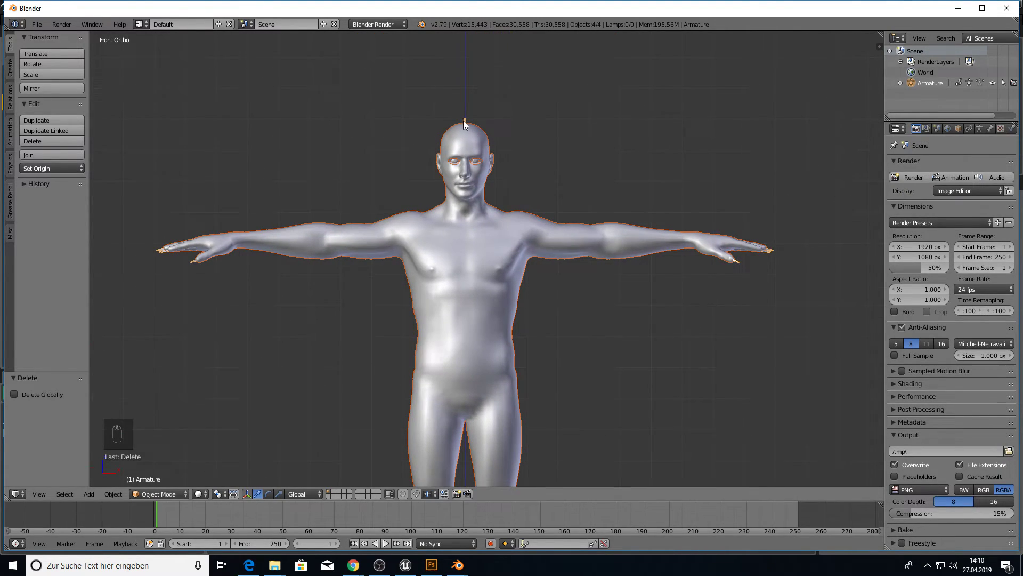
Step: Enable X-Ray on the armature so bones show through the mesh, and play the Running animation
right_click(463, 123)
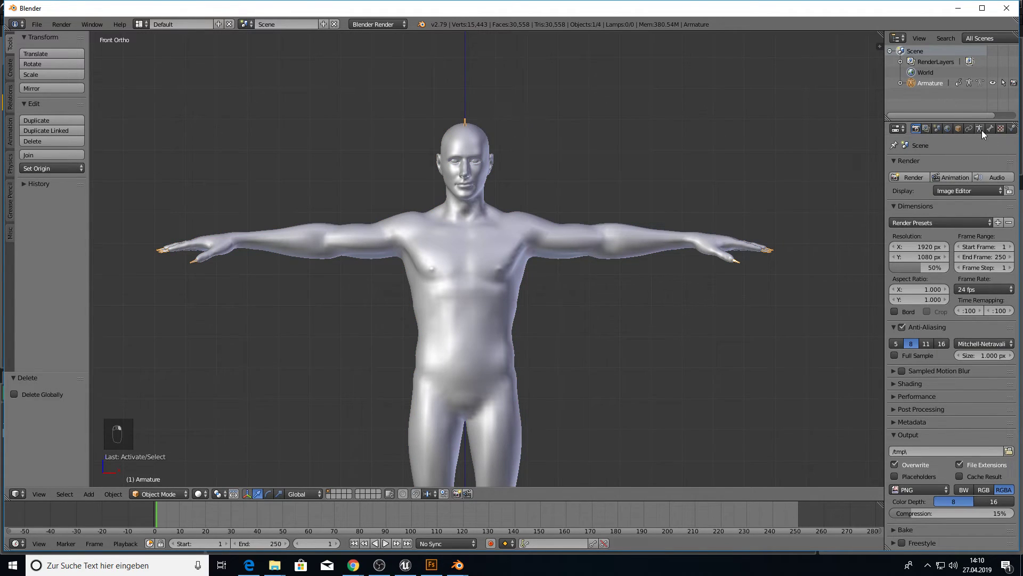
click(979, 129)
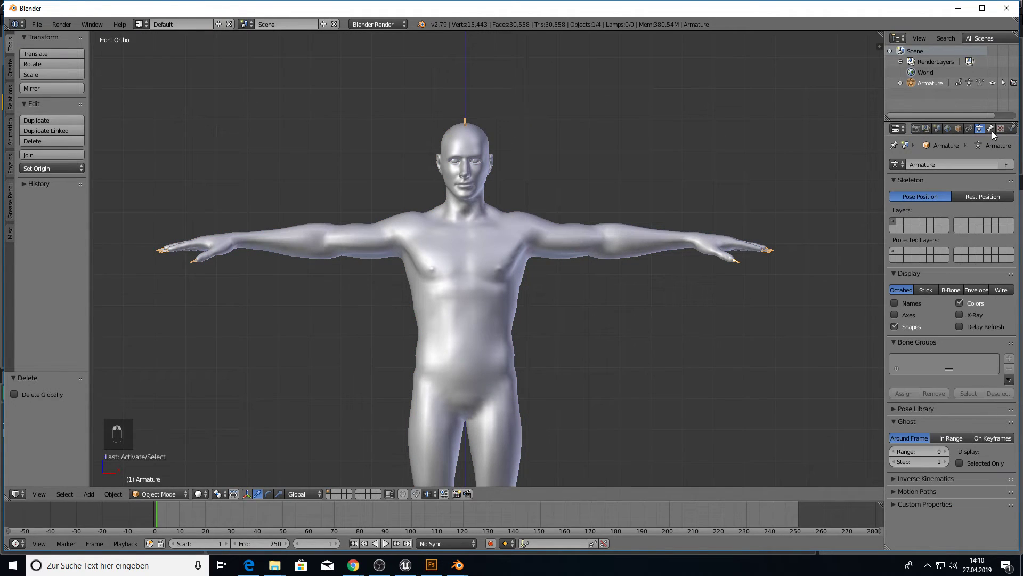
click(961, 315)
middle_drag(626, 200, 571, 222)
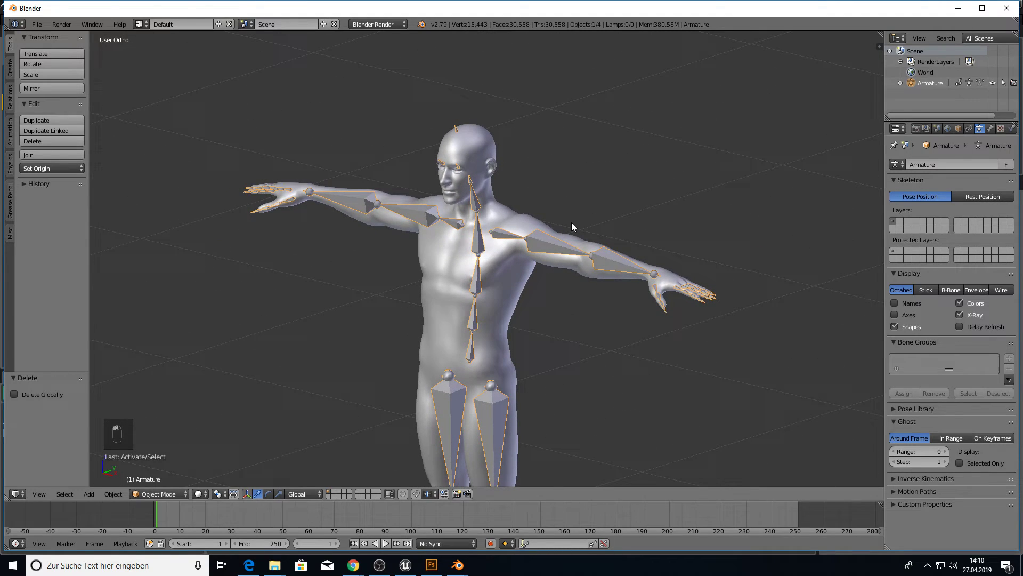
click(385, 544)
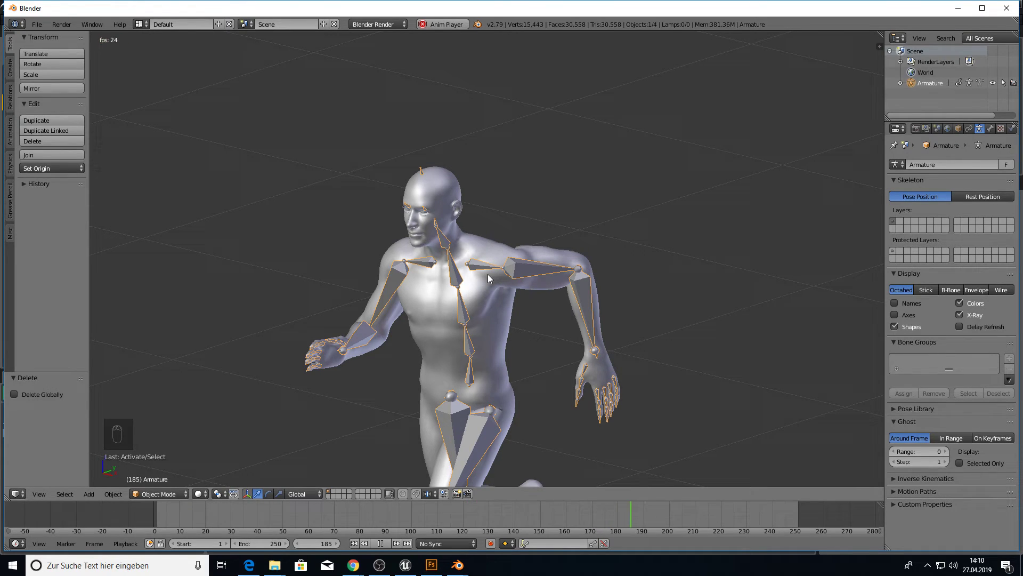
Step: Switch to the animation layout and adjust the timeline view
key(ctrl+Left)
key(ctrl+Left)
key(ctrl+Left)
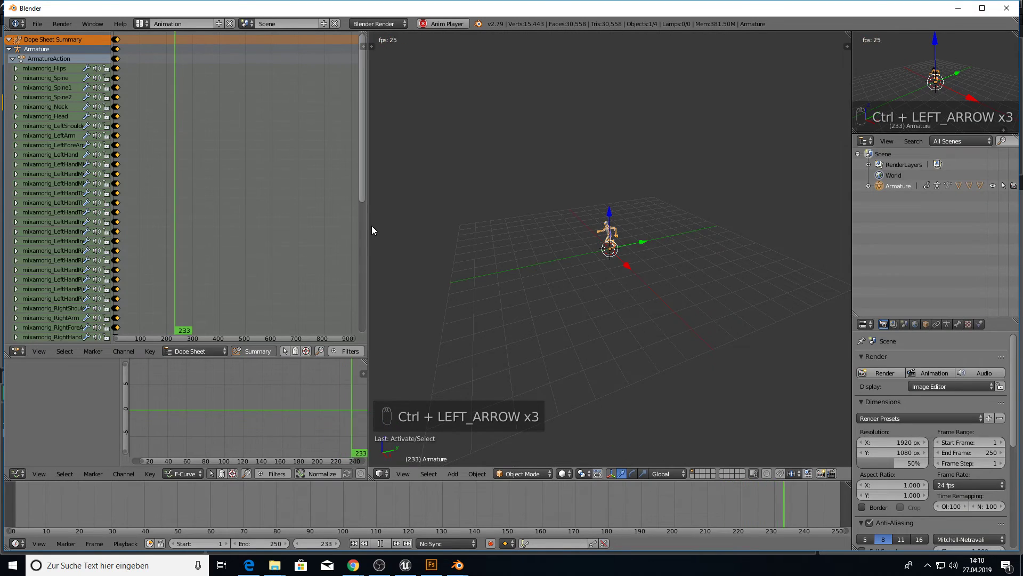
scroll(176, 279, down, 2)
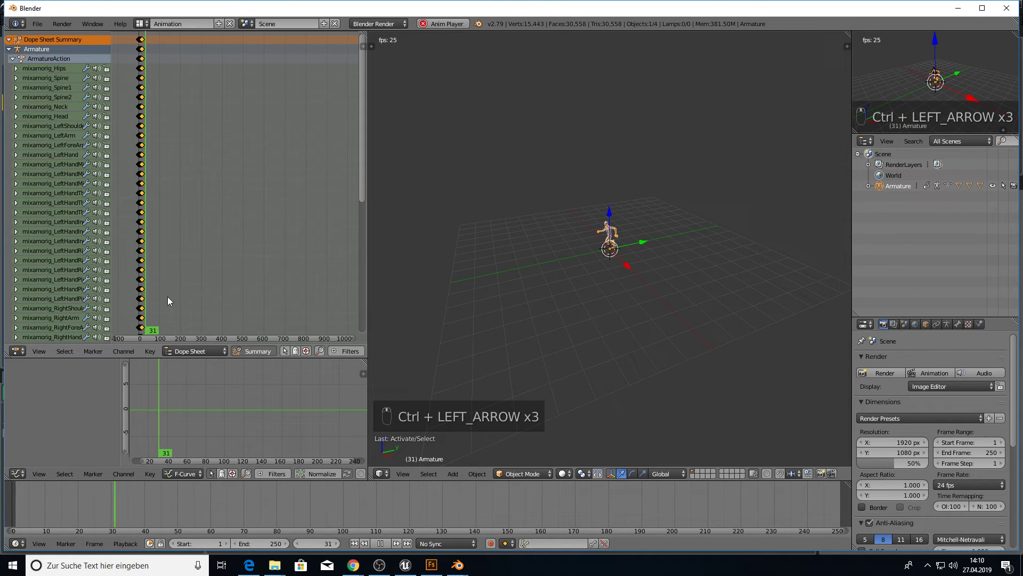
scroll(176, 300, up, 5)
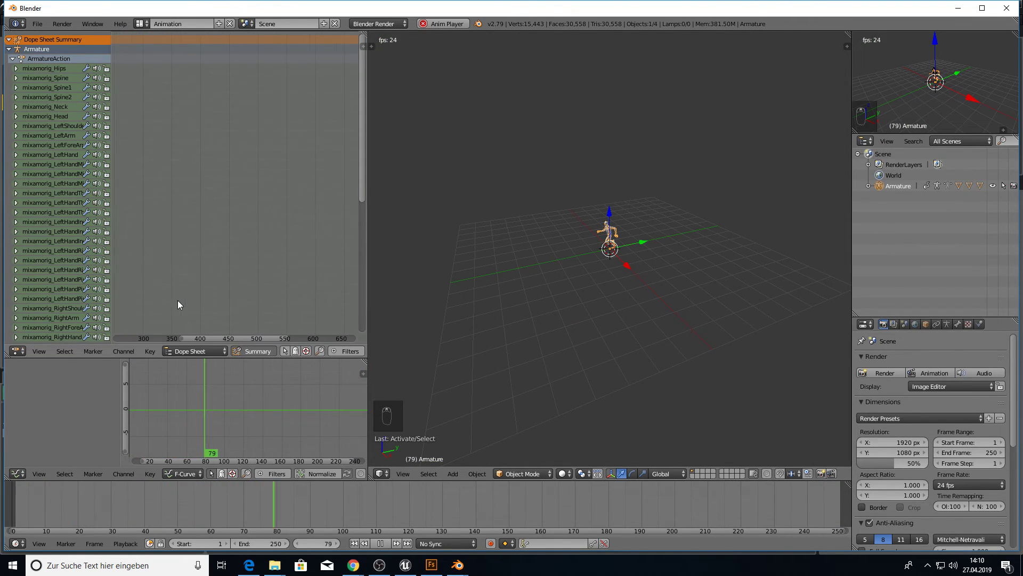
scroll(164, 265, up, 1)
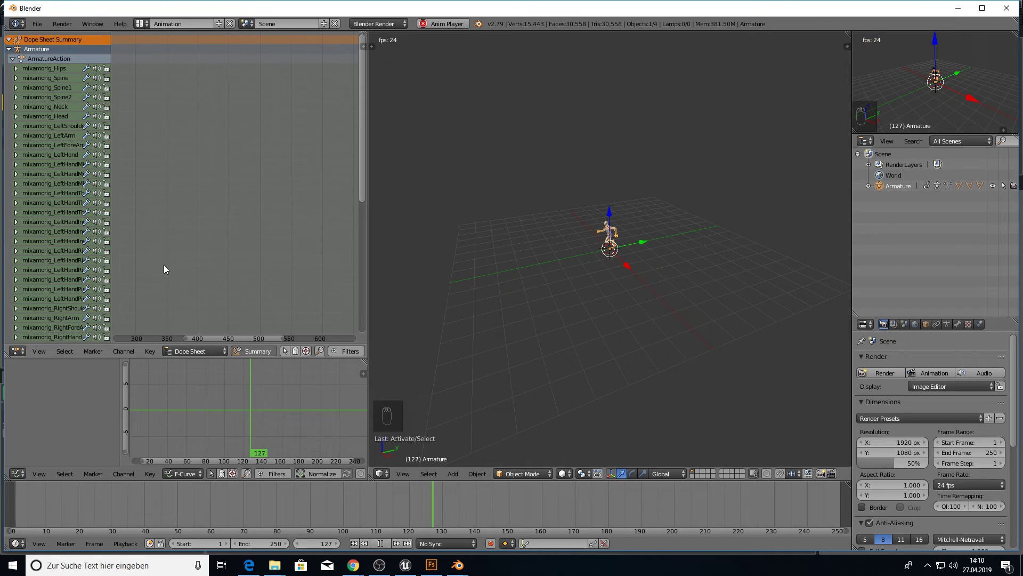
middle_drag(164, 268, 243, 261)
scroll(202, 264, up, 3)
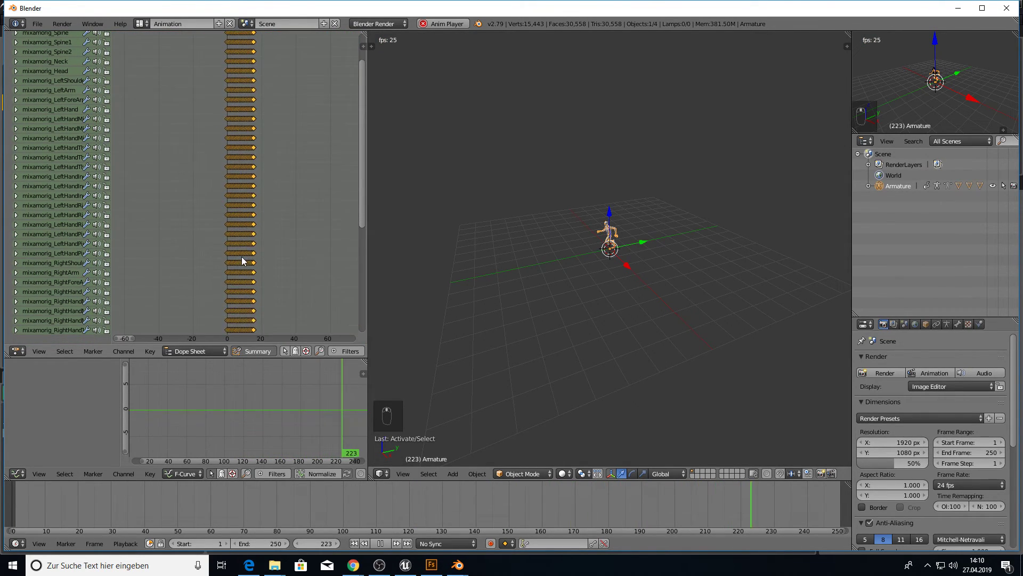
scroll(243, 260, up, 6)
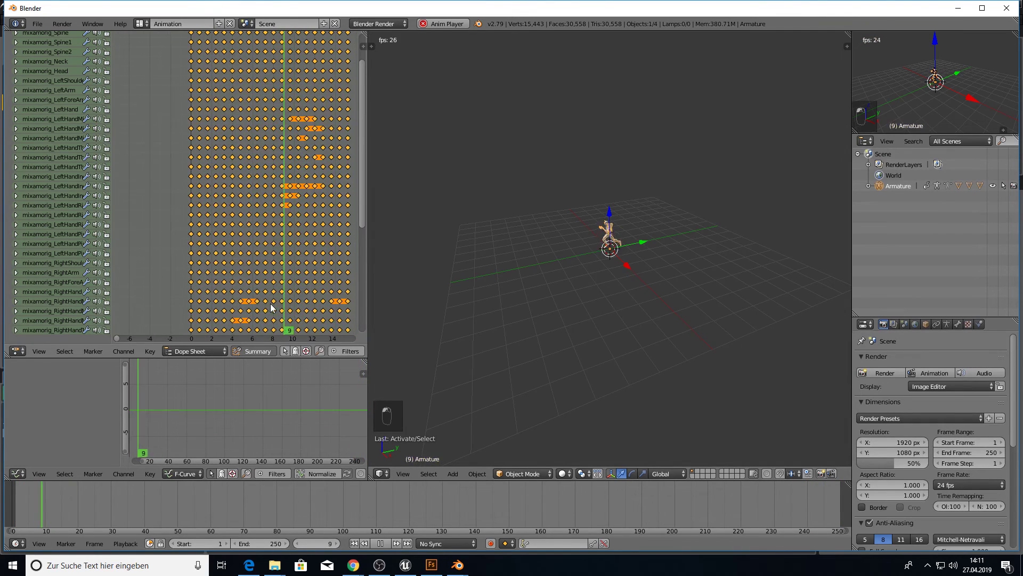
Step: Stop playback and scrub the timeline to the last keyframe at frame 15
click(382, 543)
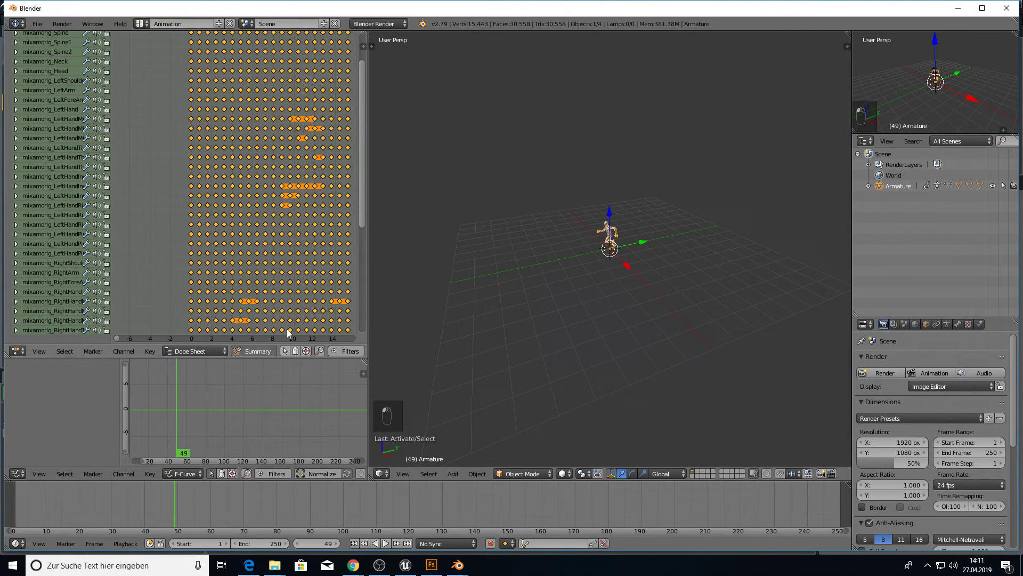
middle_drag(288, 333, 231, 331)
click(277, 308)
key(alt+a)
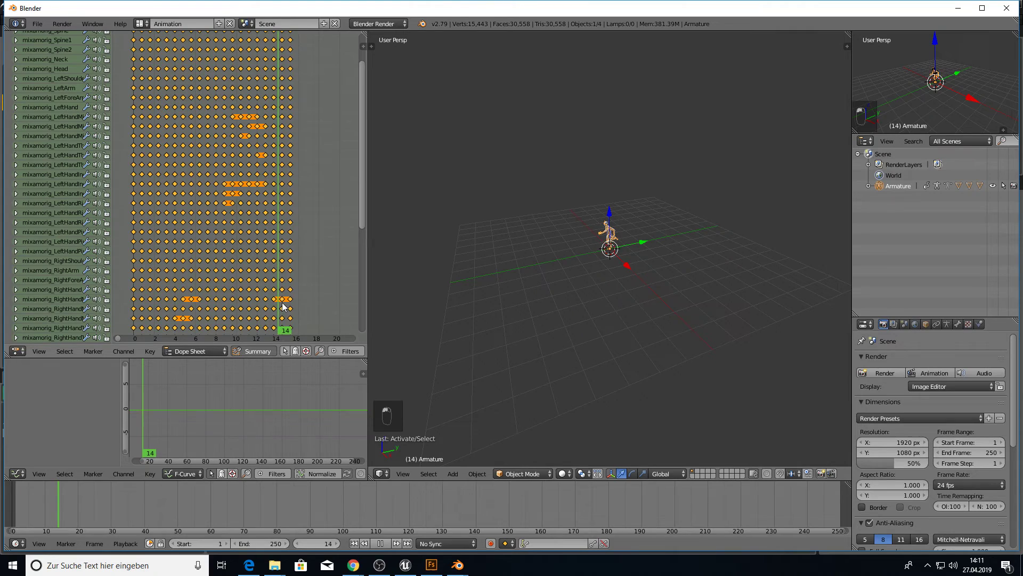
drag(284, 306, 302, 304)
key(alt+a)
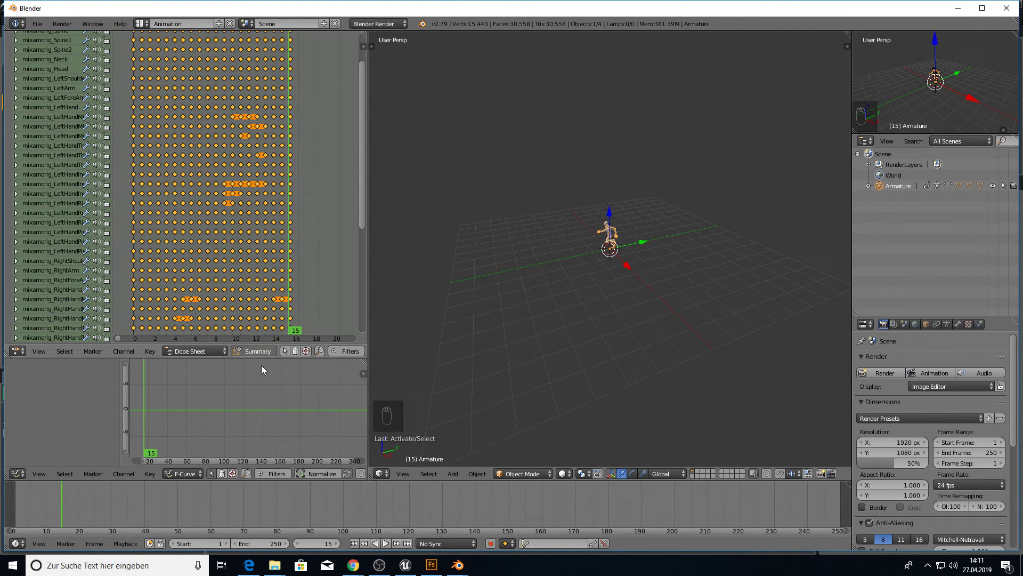
Step: Set the animation End frame to 15 and replay the shortened run loop
click(264, 543)
text(15)
key(Return)
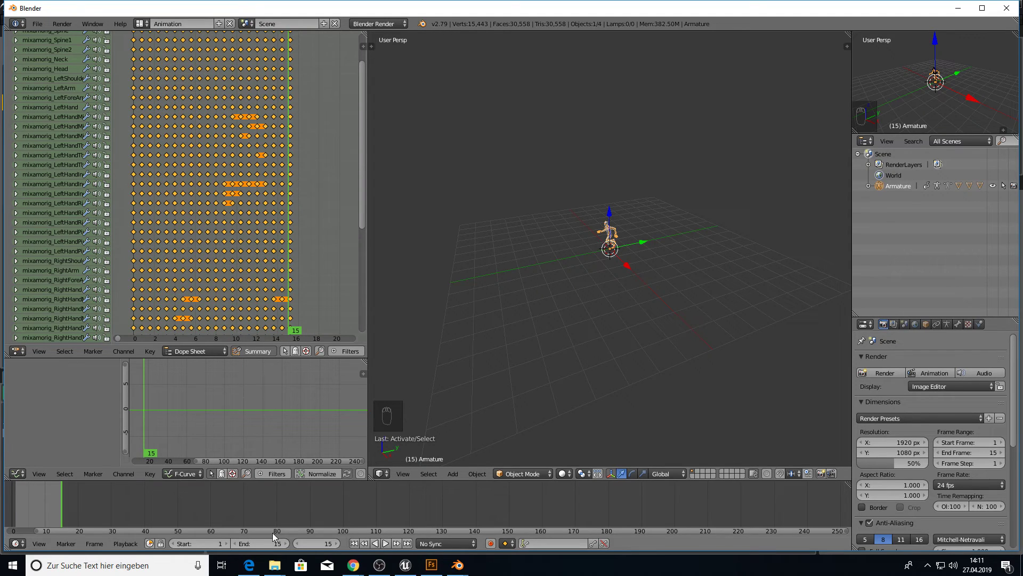
click(381, 542)
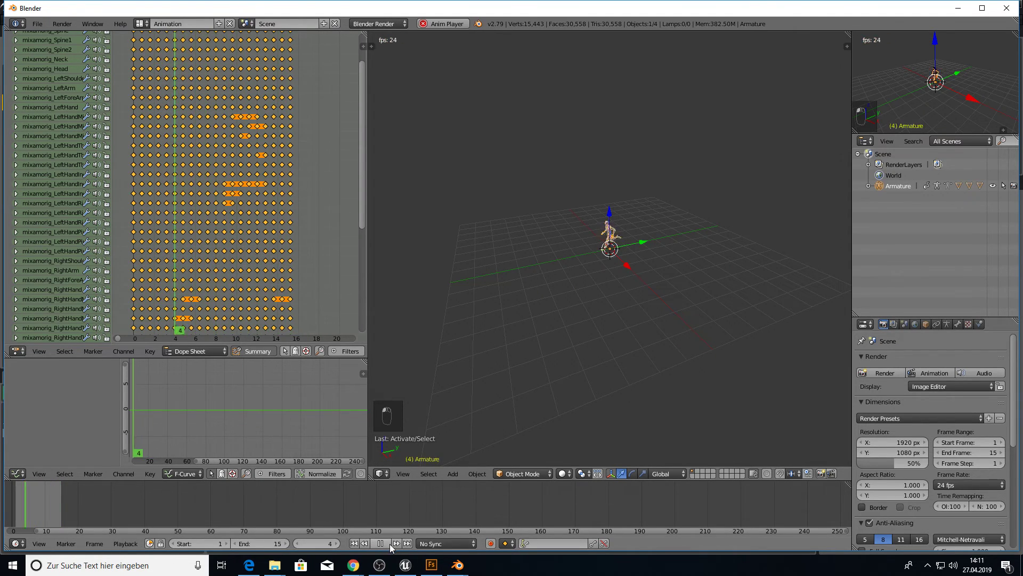
click(386, 542)
click(396, 542)
click(387, 541)
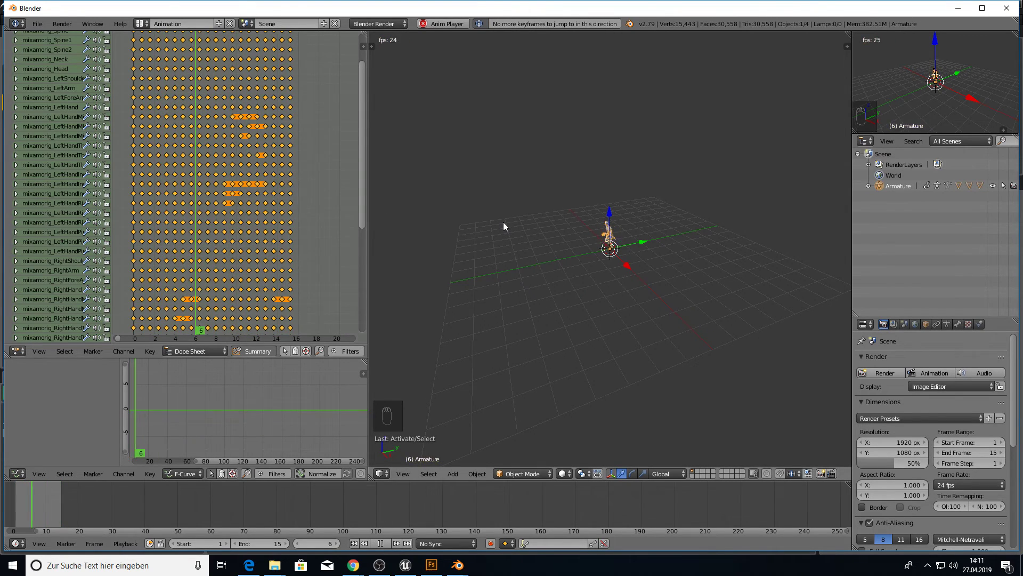
Step: Return to the Default layout with a large 3D view and pause playback
key(ctrl+Right)
key(ctrl+Right)
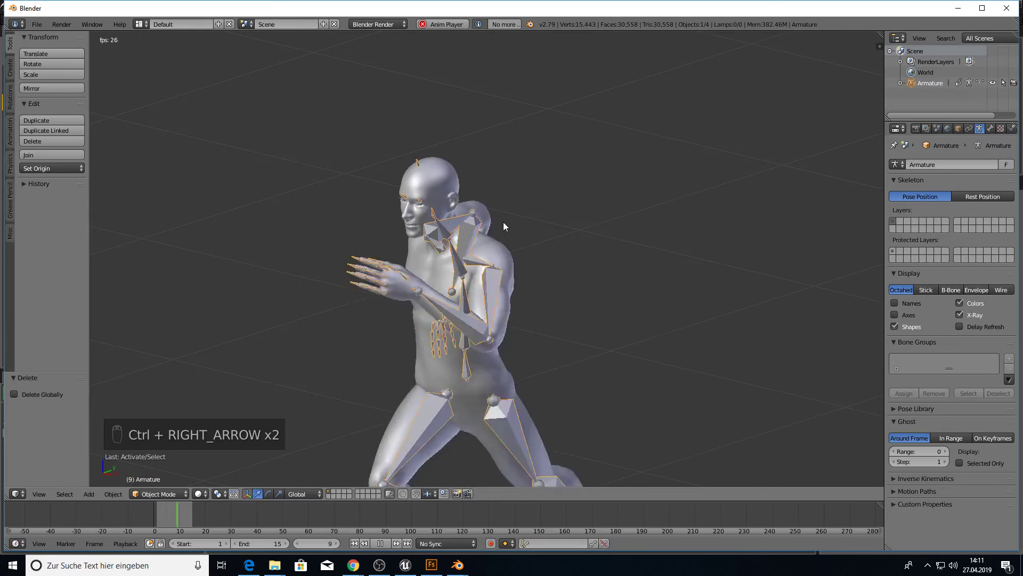
scroll(512, 266, down, 4)
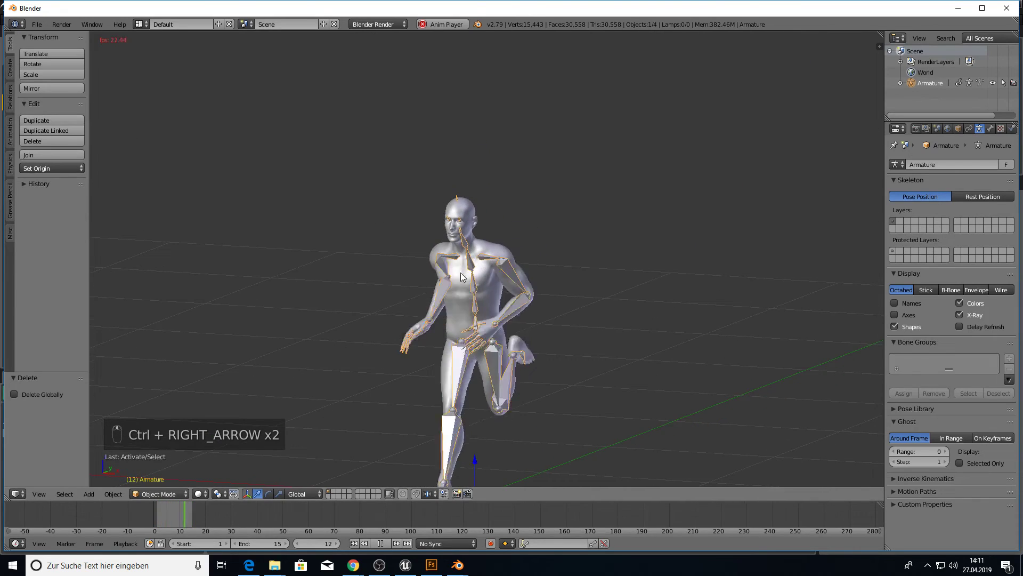
click(378, 542)
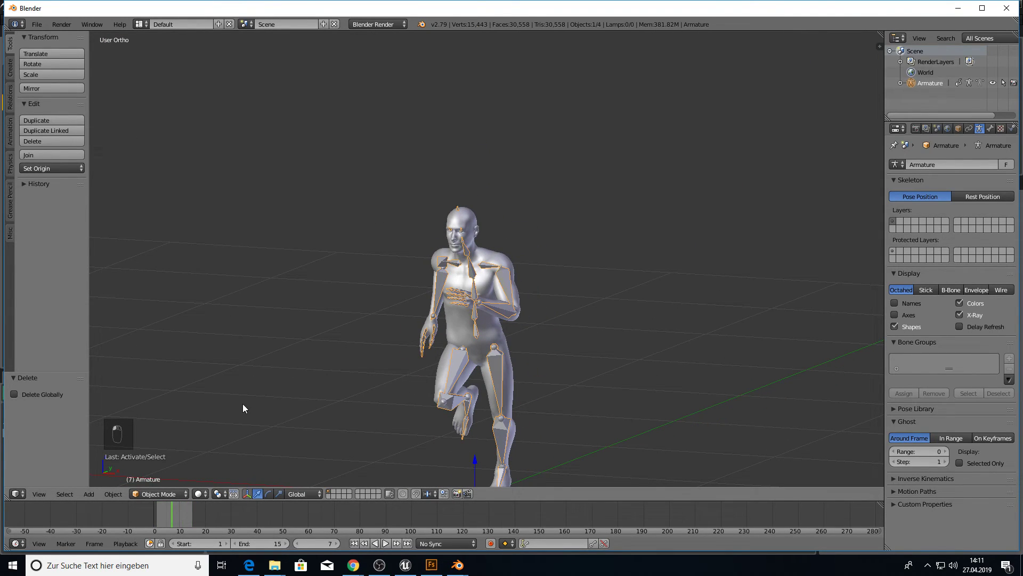
Step: Toggle the armature into Edit Mode and back to Object Mode, viewing from above
key(Tab)
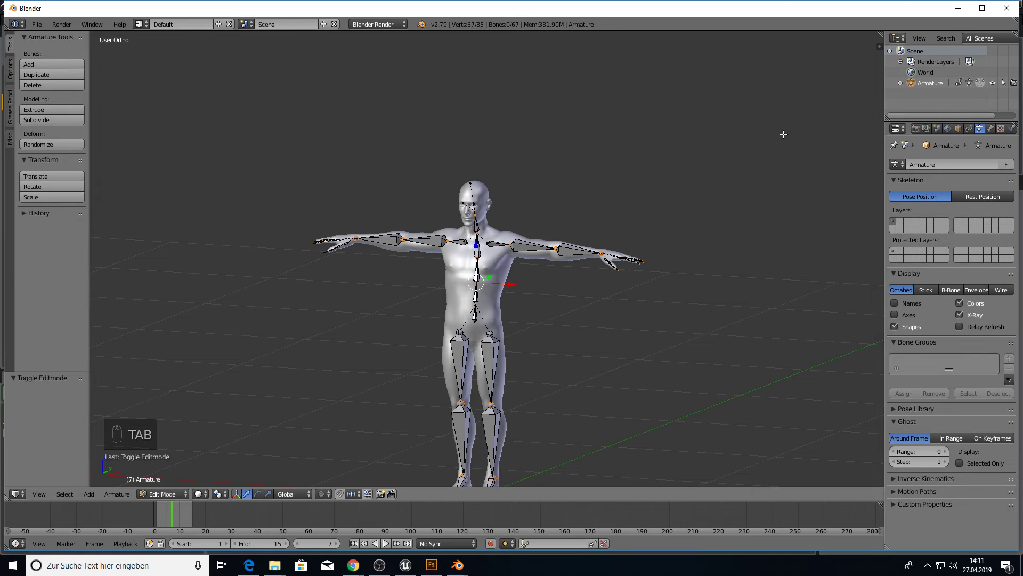
click(163, 494)
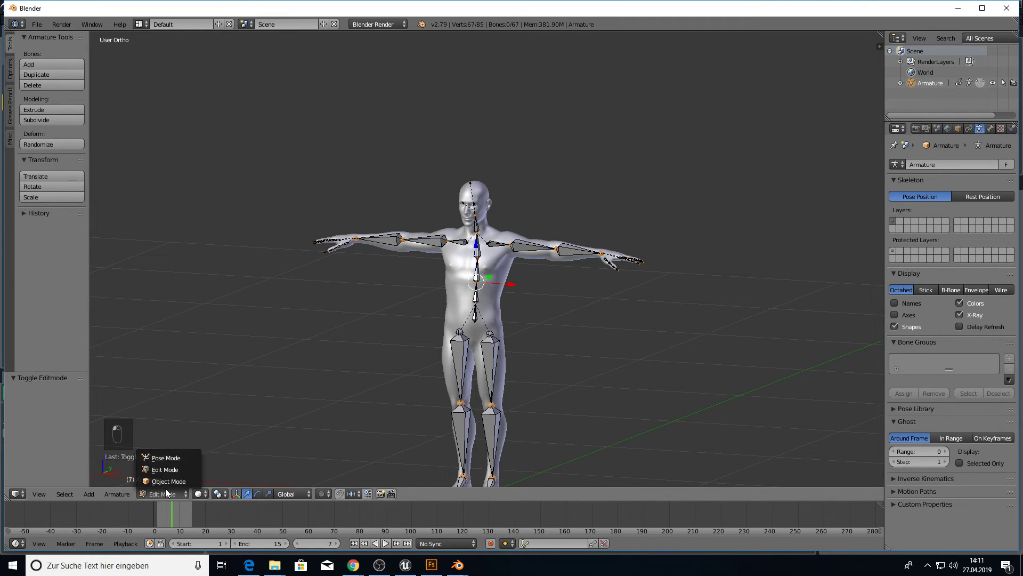
click(165, 482)
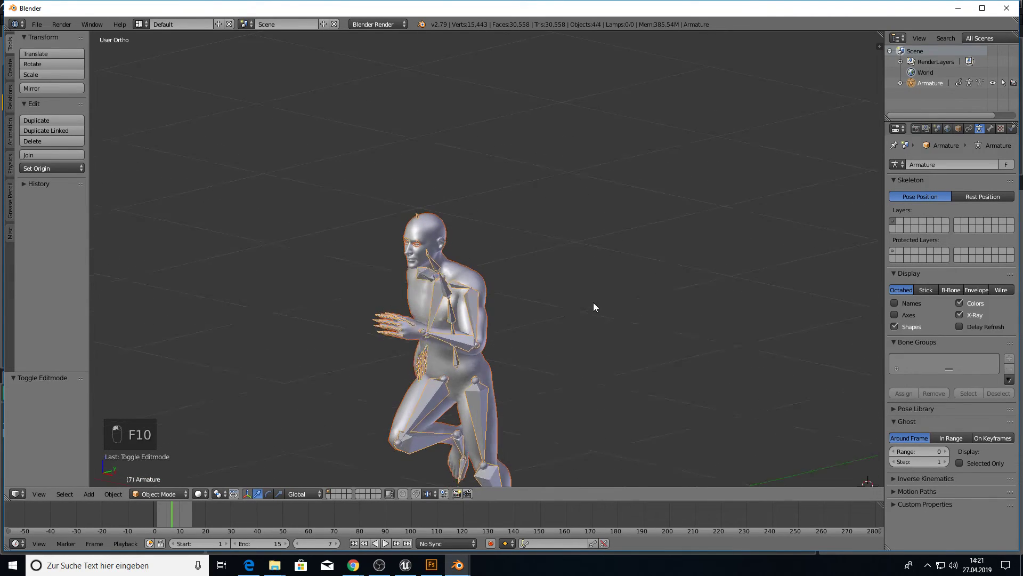
scroll(597, 305, down, 2)
middle_drag(545, 337, 524, 315)
Step: Expand the Armature in the Outliner and widen the outliner and tool shelf
click(900, 83)
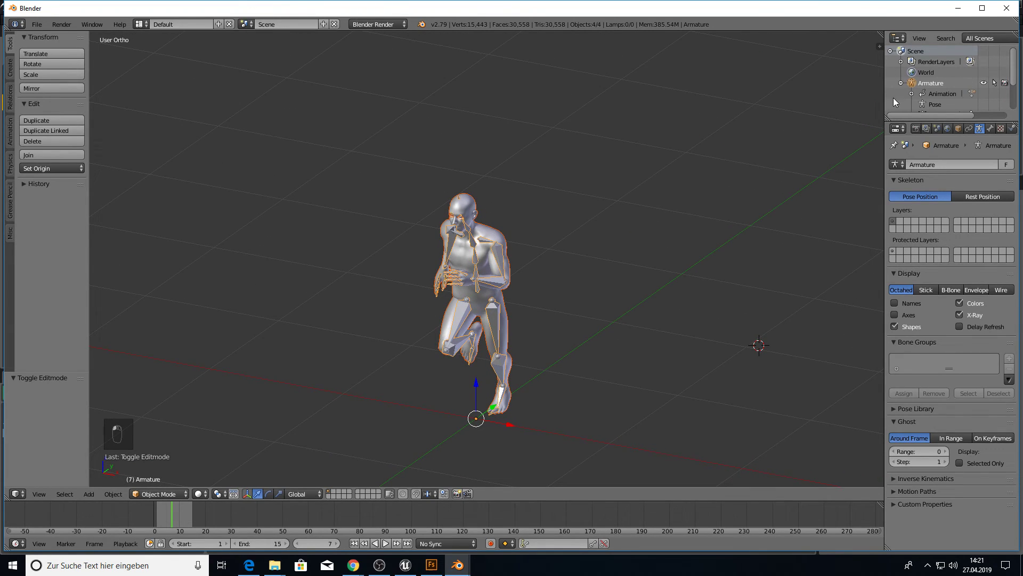
drag(885, 101, 801, 102)
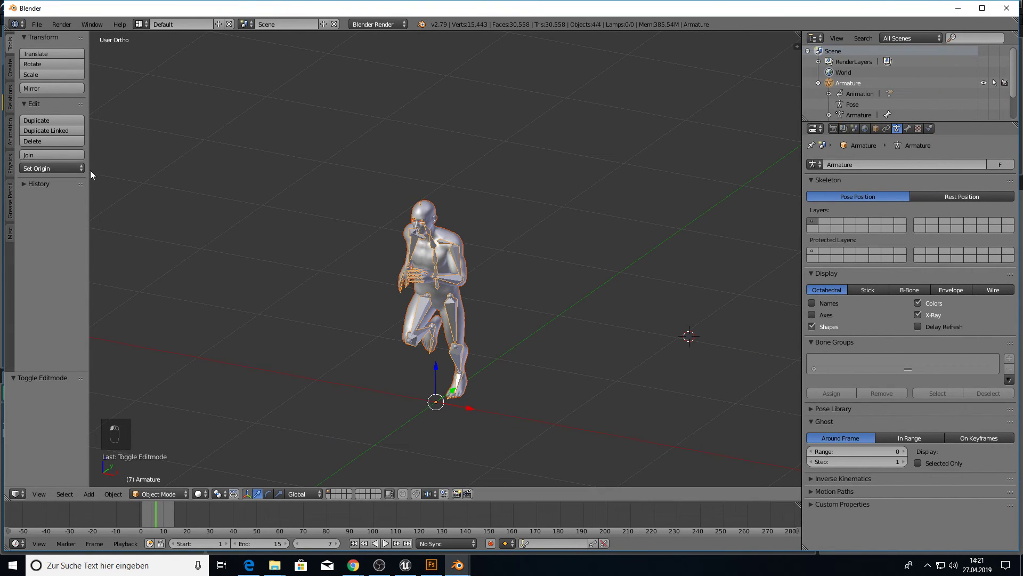
drag(89, 177, 255, 179)
Step: Open the Simple Renaming Panel and copy the hips bone name mixamorig_Hips
click(10, 233)
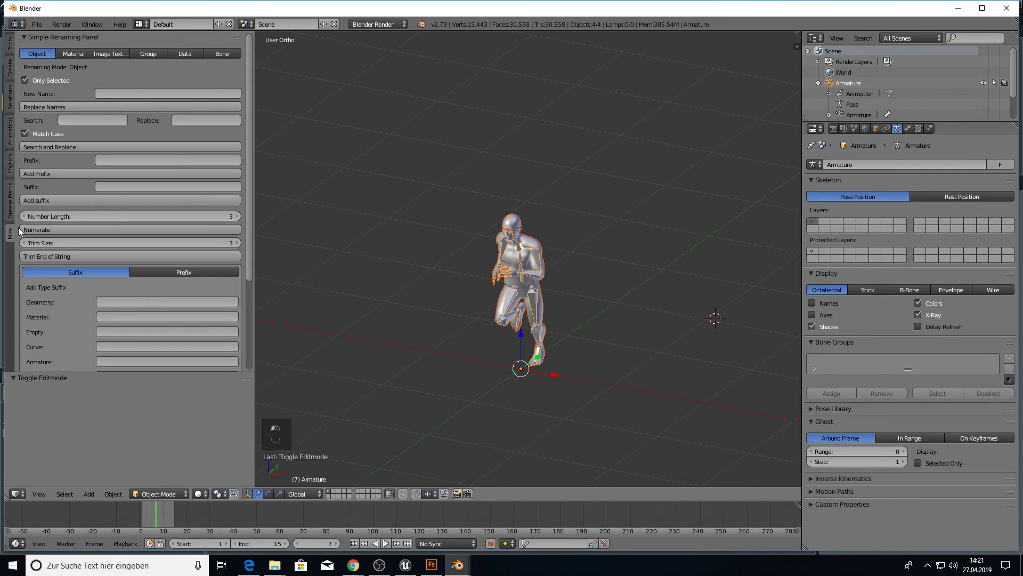
click(833, 114)
scroll(853, 98, down, 2)
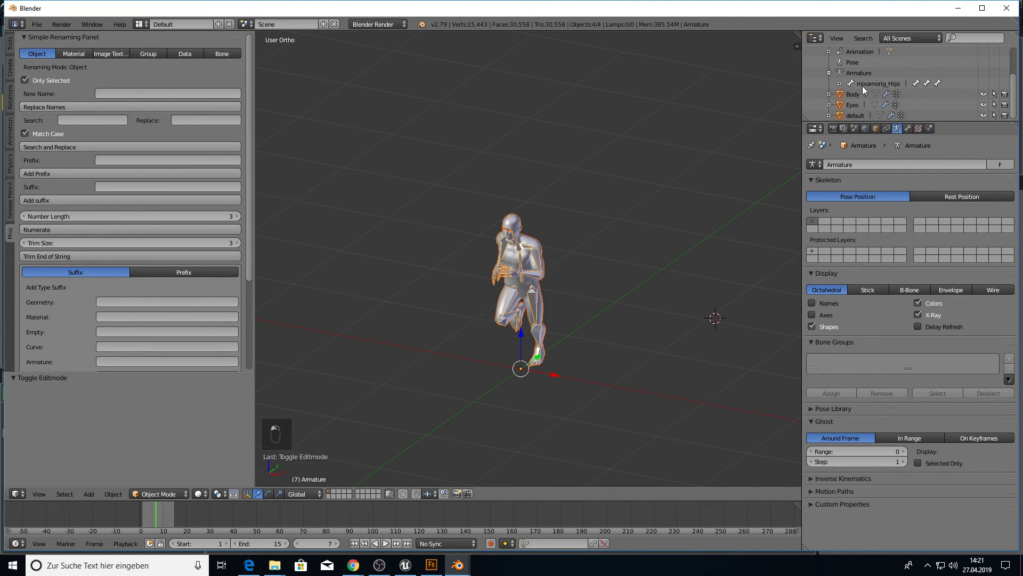
click(908, 128)
click(878, 165)
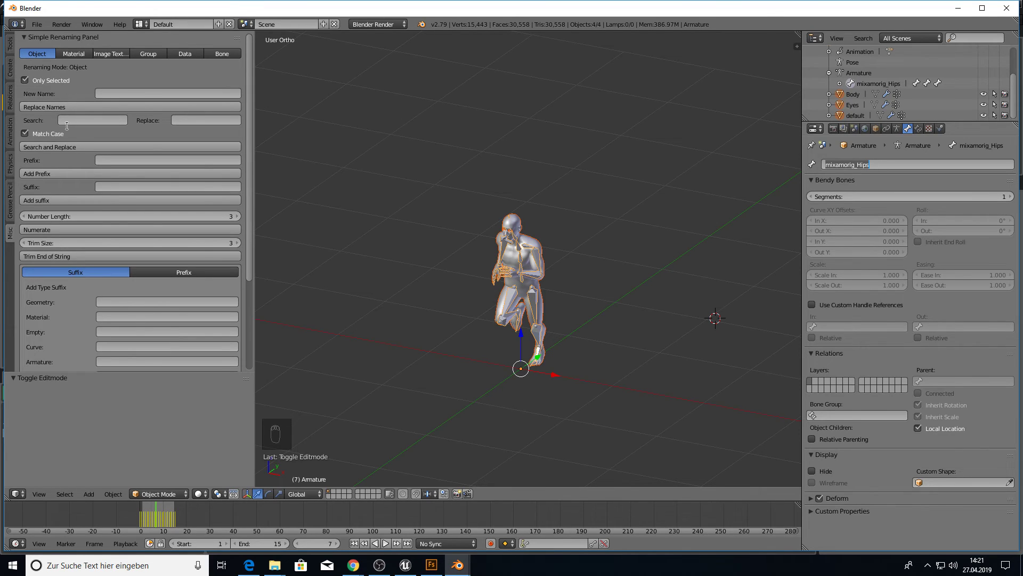
key(ctrl+c)
Step: Set the search text to mixamorig_ and the replacement text to mixamorig:
click(91, 120)
key(ctrl+v)
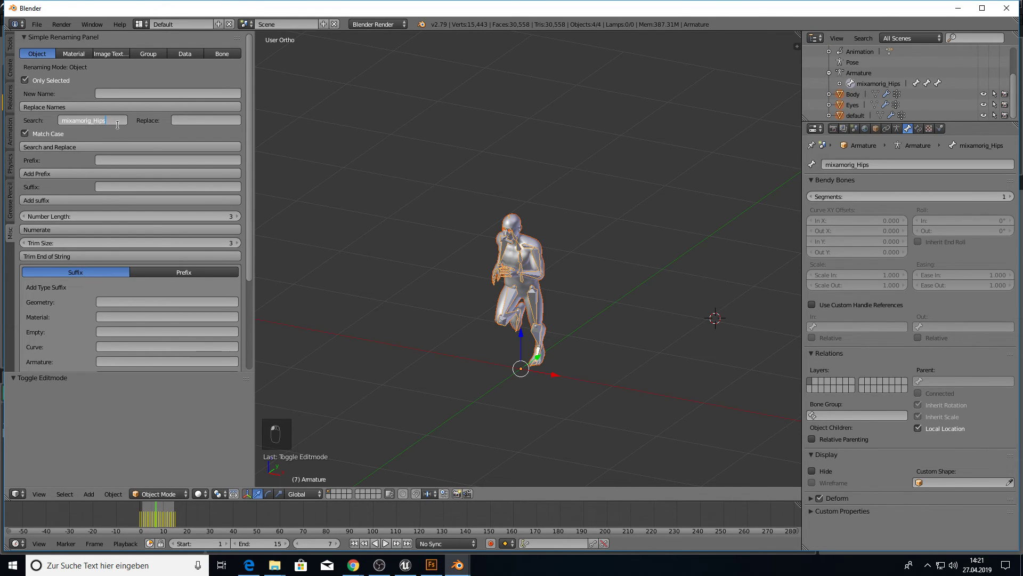
key(BackSpace)
key(BackSpace)
key(BackSpace)
key(BackSpace)
click(184, 120)
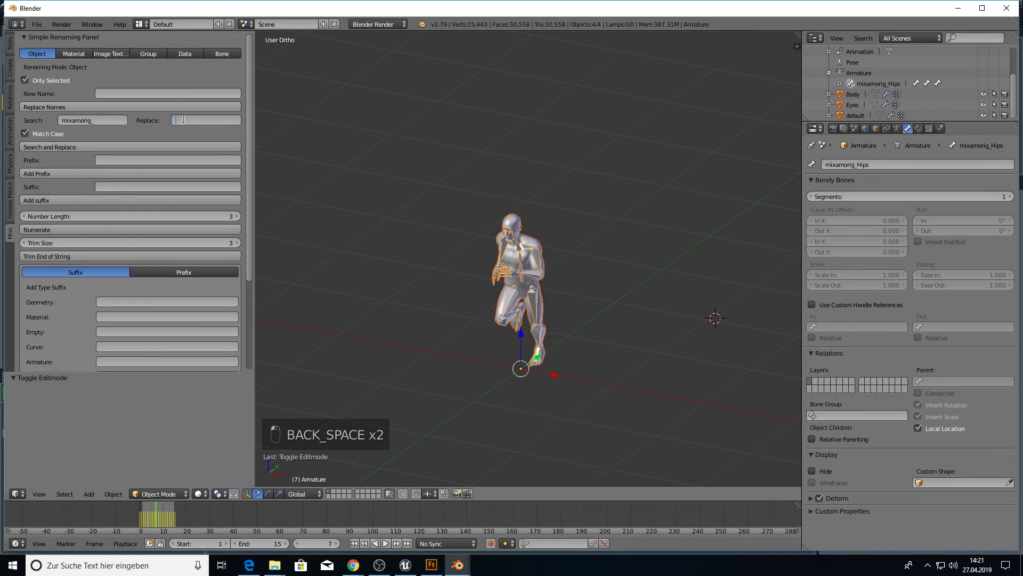
key(ctrl+v)
click(208, 148)
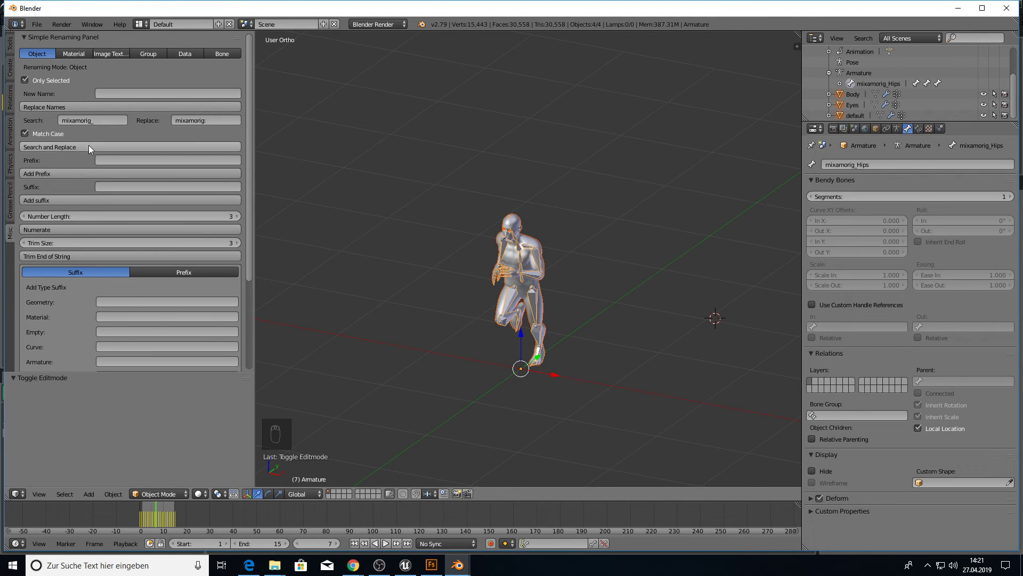
Step: Switch the renaming to Bone mode and run Search and Replace on the bones
click(89, 146)
click(139, 176)
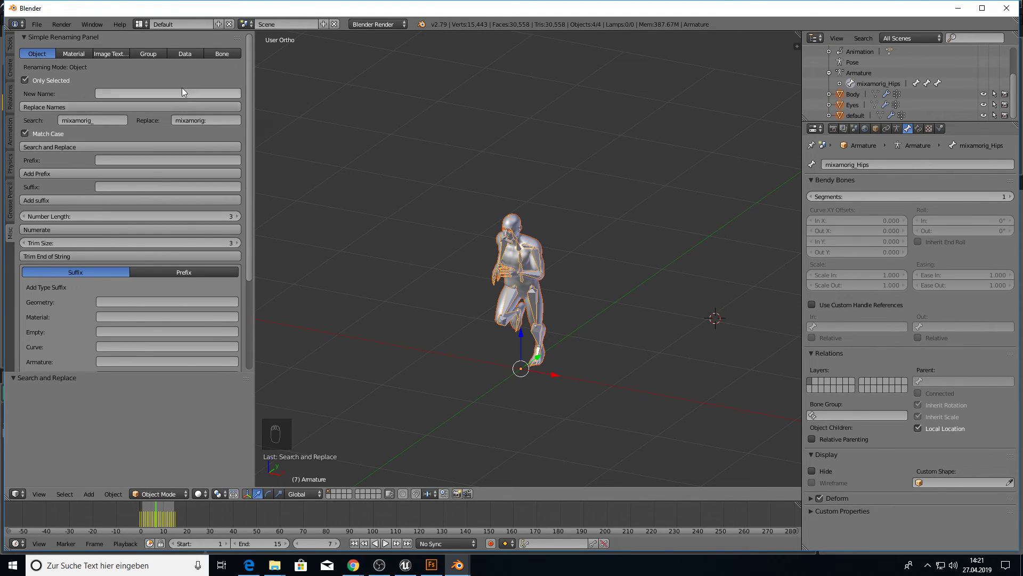
click(216, 56)
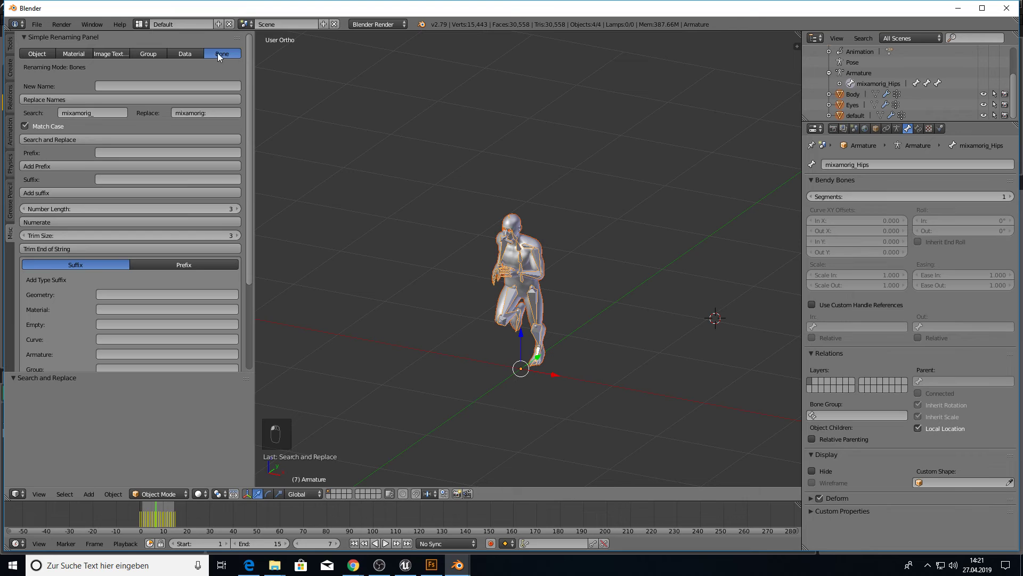
click(83, 138)
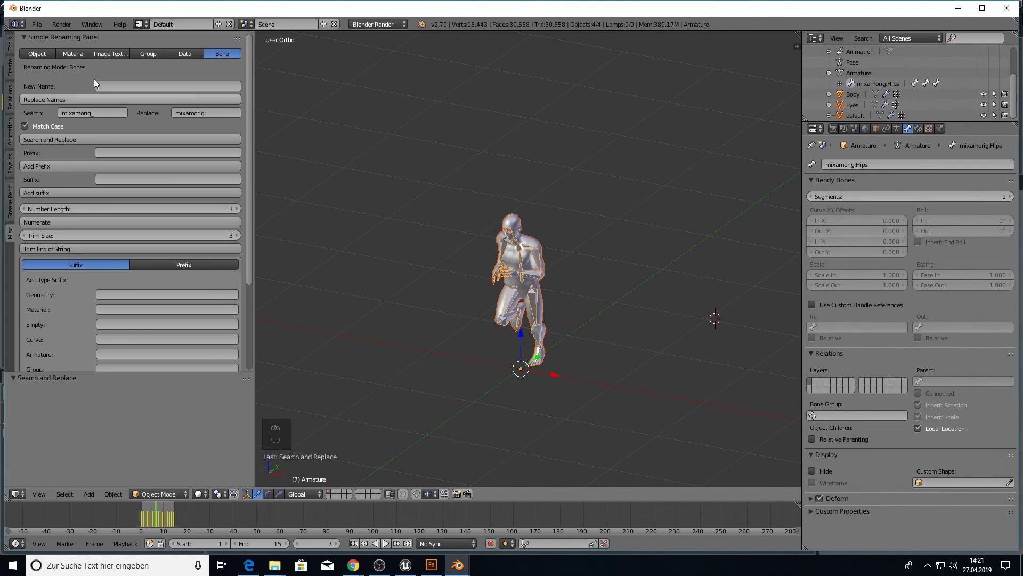
Step: Save the scene as Run.blend
click(45, 23)
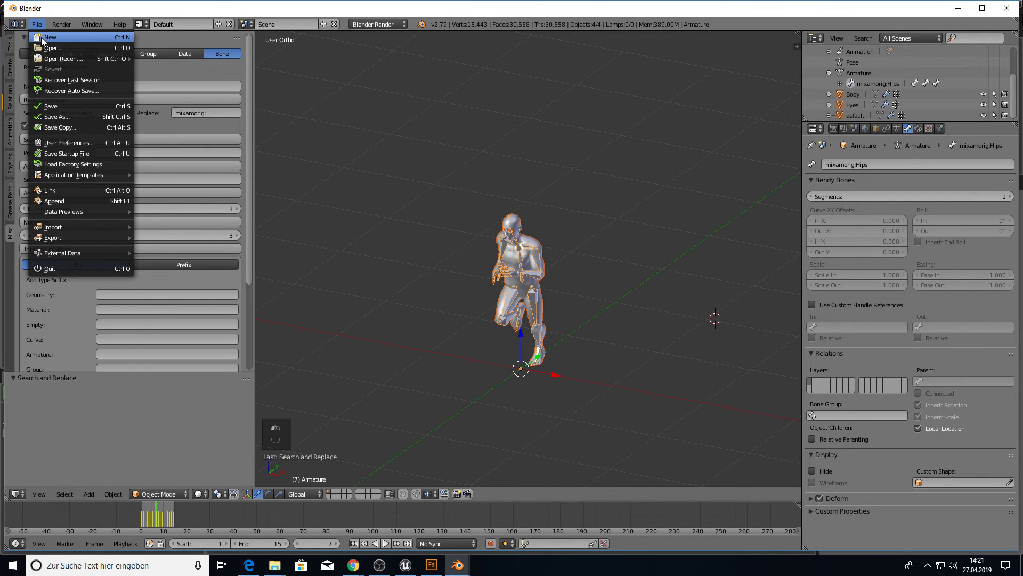
click(65, 114)
click(163, 65)
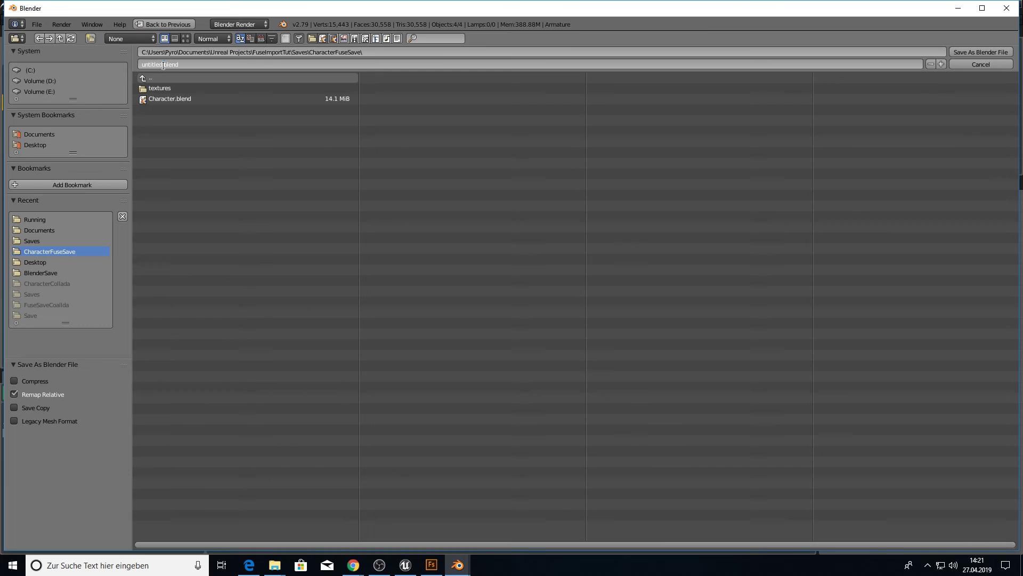
text(R)
click(958, 49)
Step: Export only the armature as Run.fbx into the Saves folder
click(36, 24)
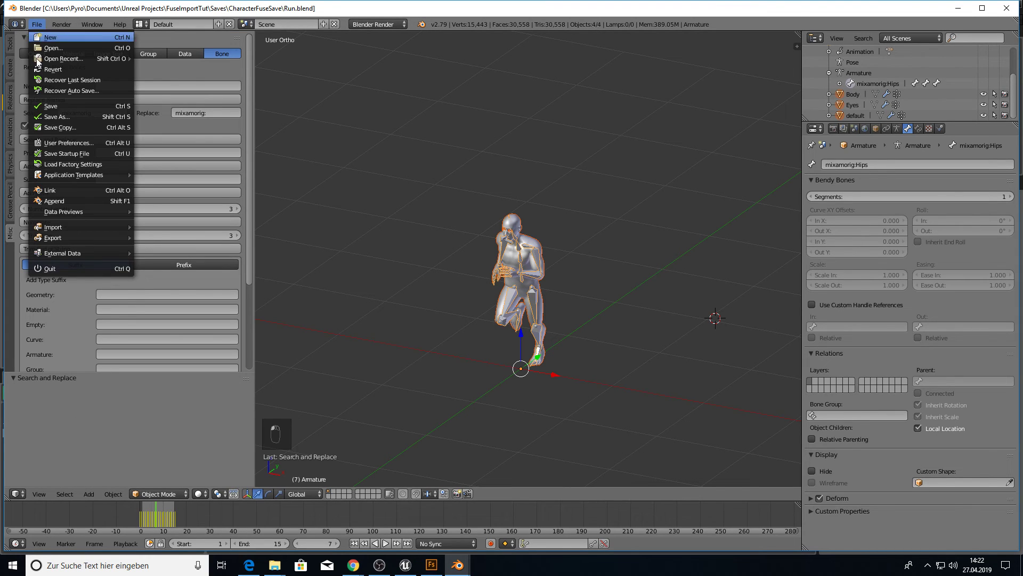
mouse_move(123, 241)
click(164, 269)
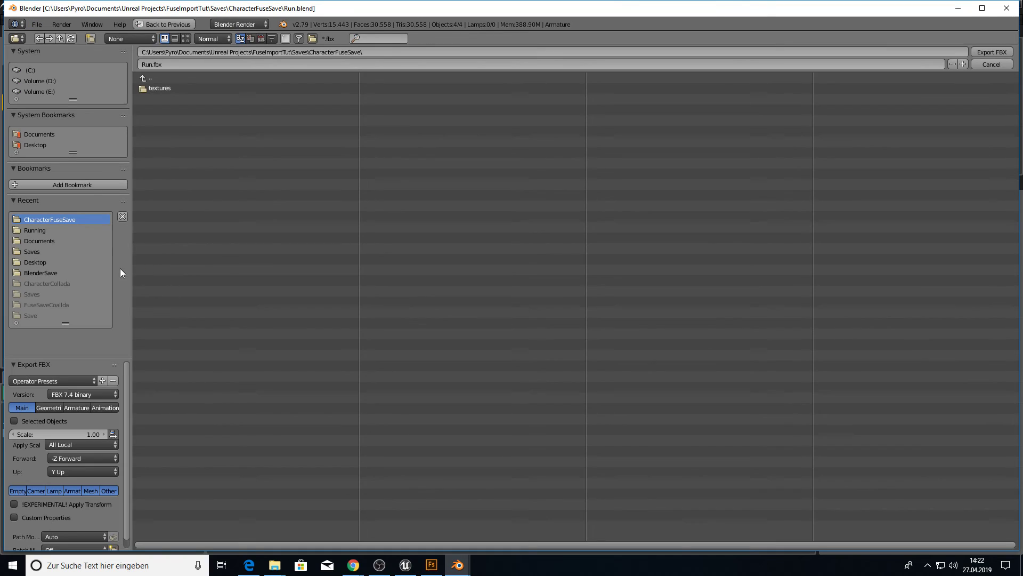
click(73, 492)
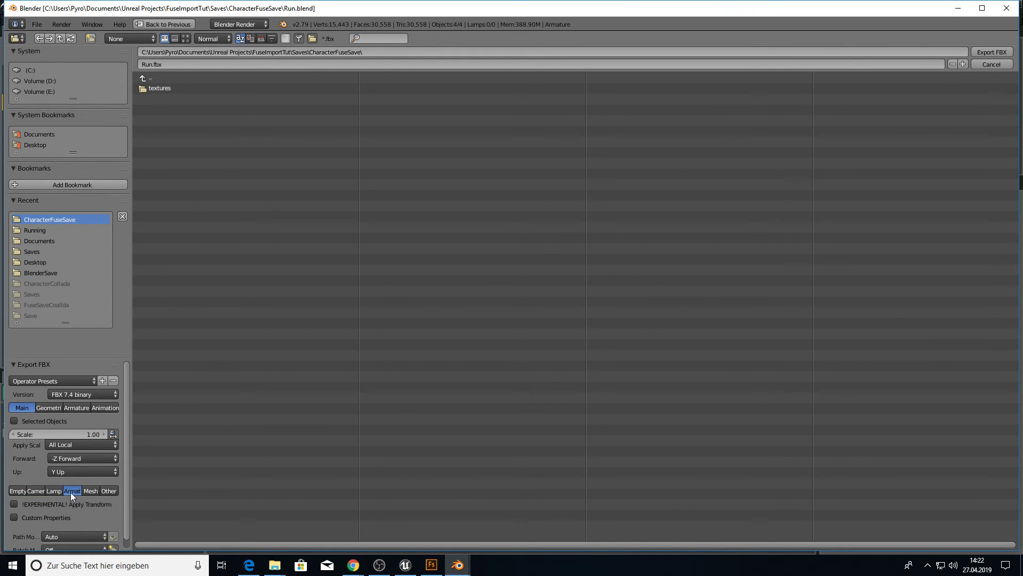
click(76, 406)
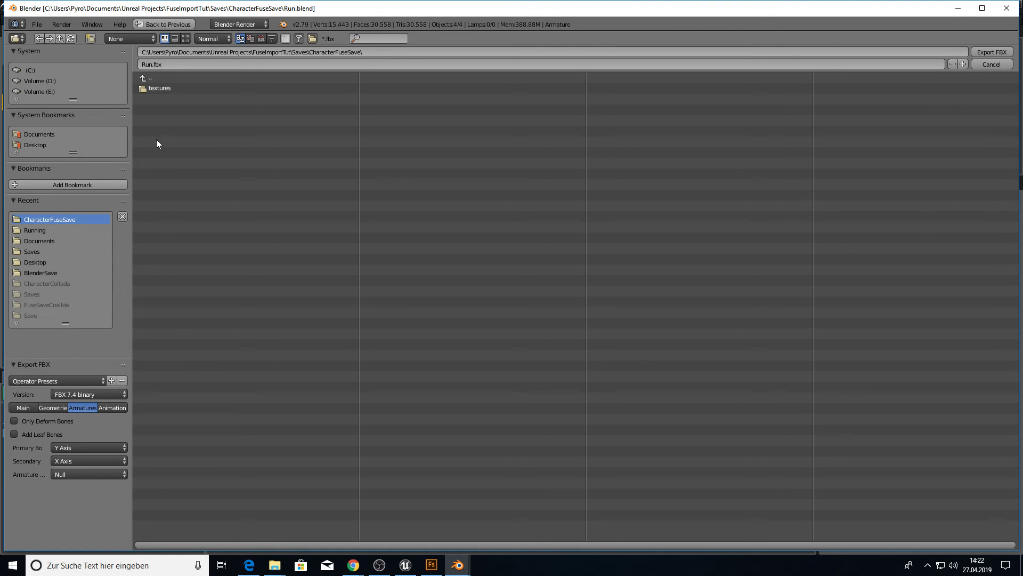
click(152, 77)
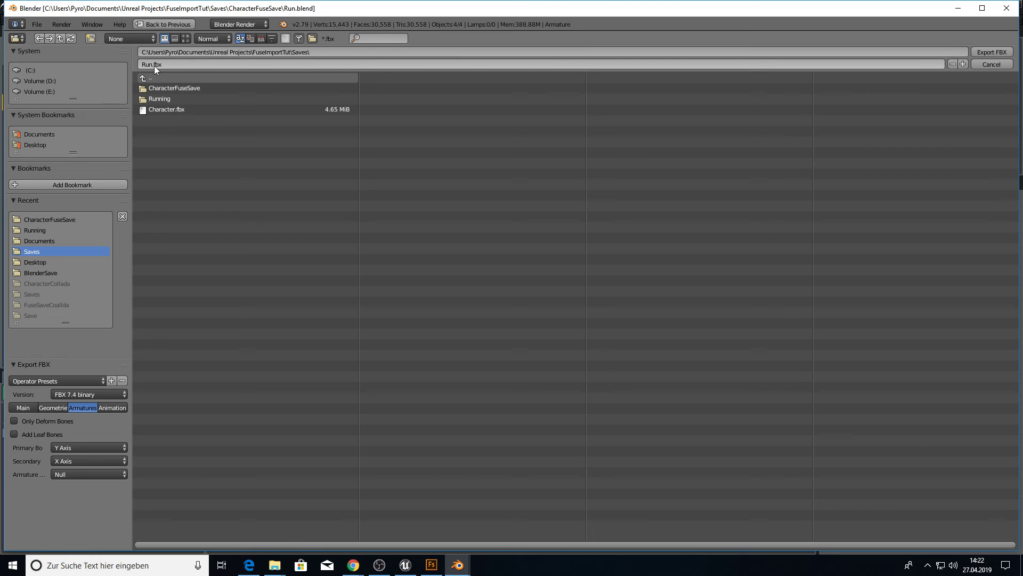
click(978, 52)
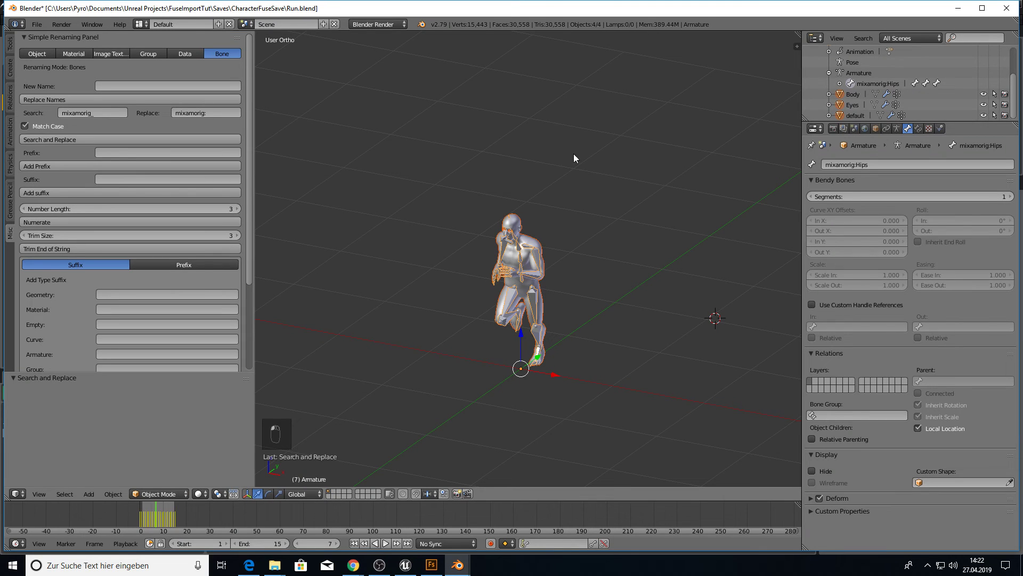
Step: Import Saves\Run into FuseImport as an animation for Character_Skeleton
click(957, 11)
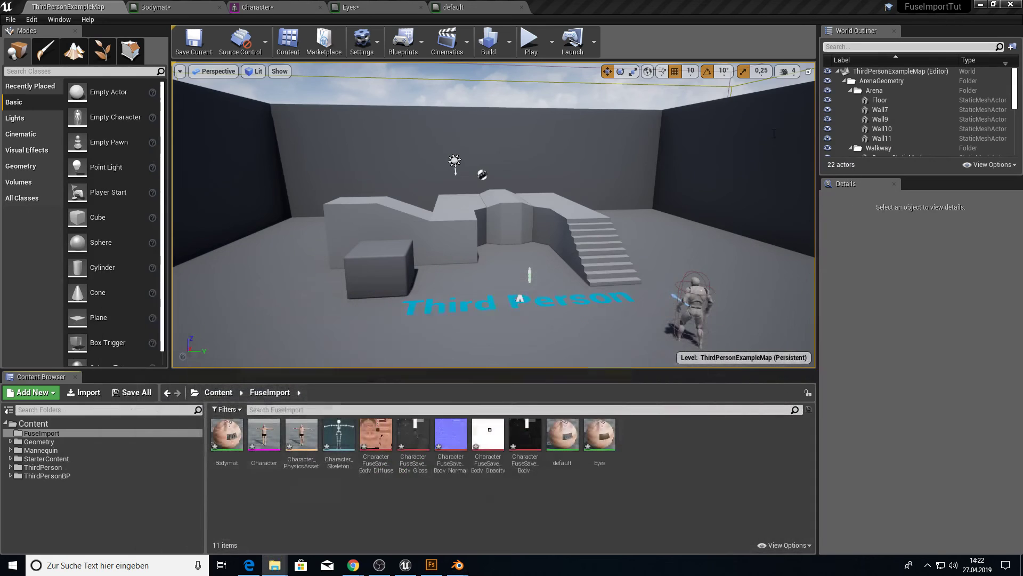
click(77, 394)
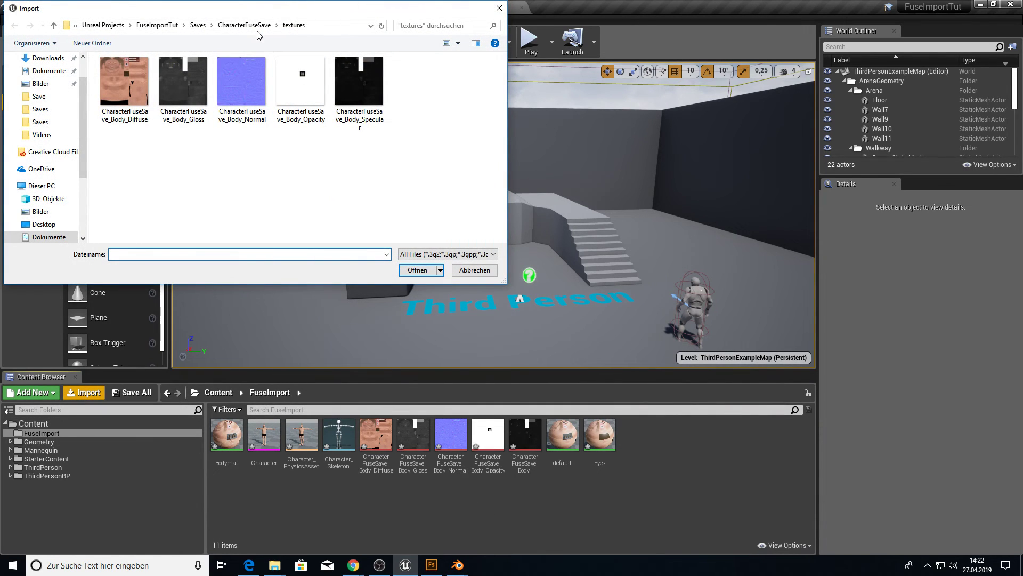
click(197, 25)
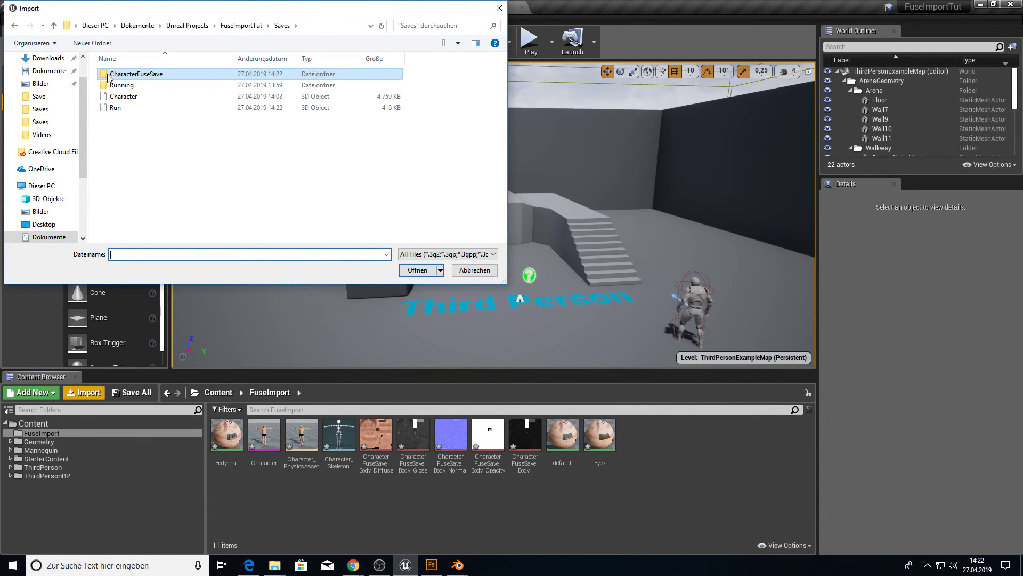
double_click(128, 107)
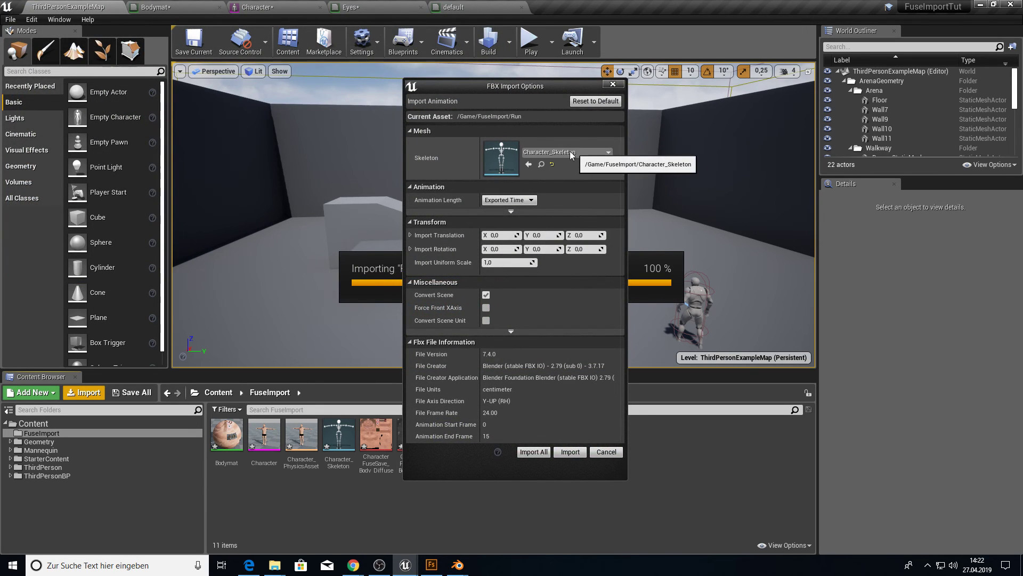
drag(532, 88, 627, 84)
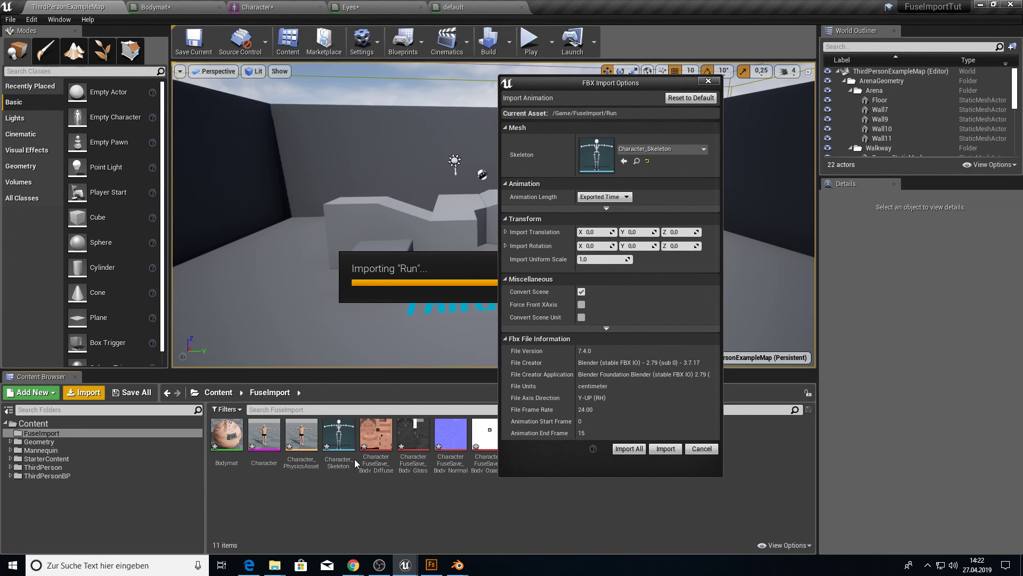
click(667, 450)
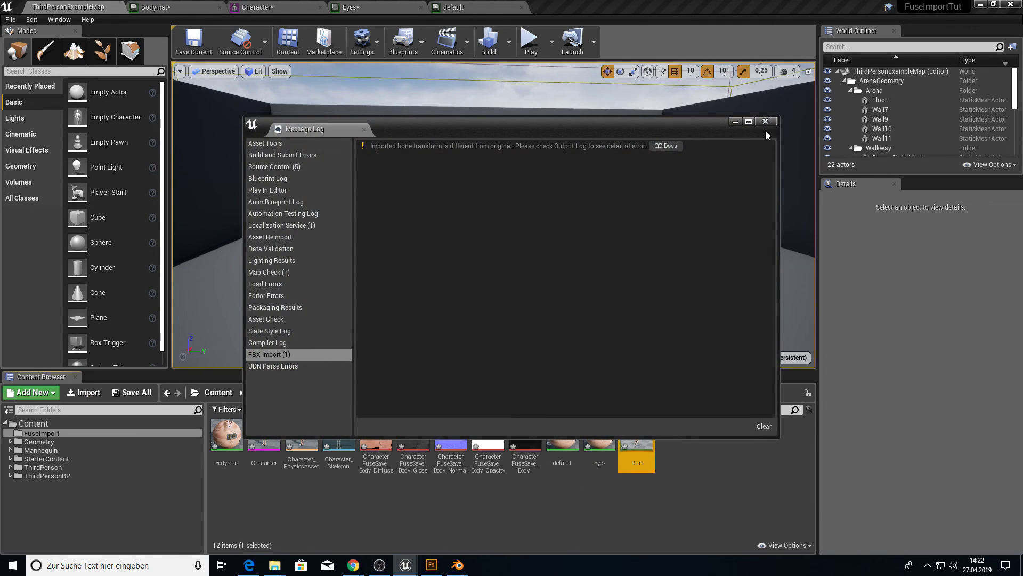
click(765, 122)
Step: Preview the Run animation, then close its editor and select the asset
double_click(629, 468)
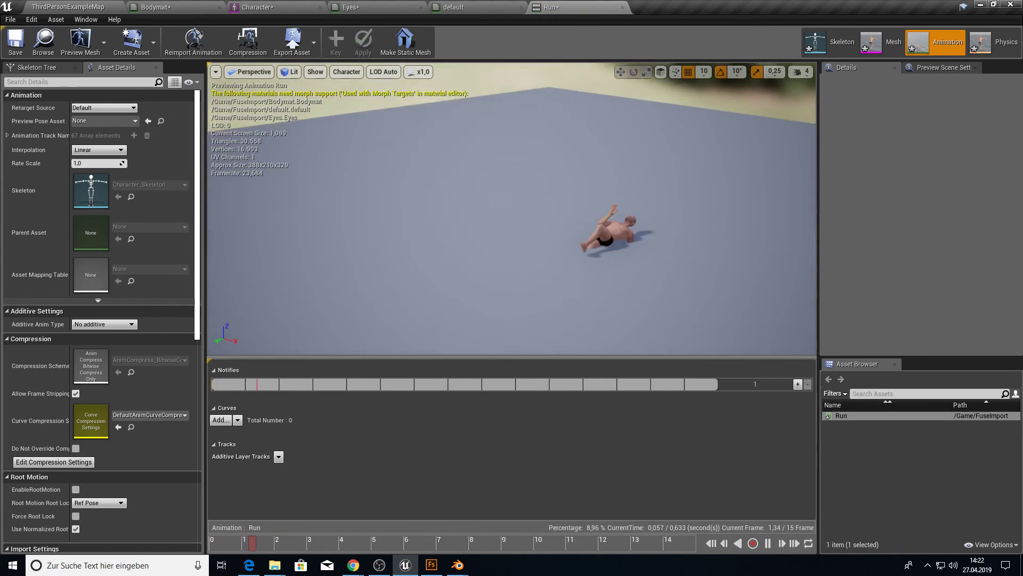
click(622, 7)
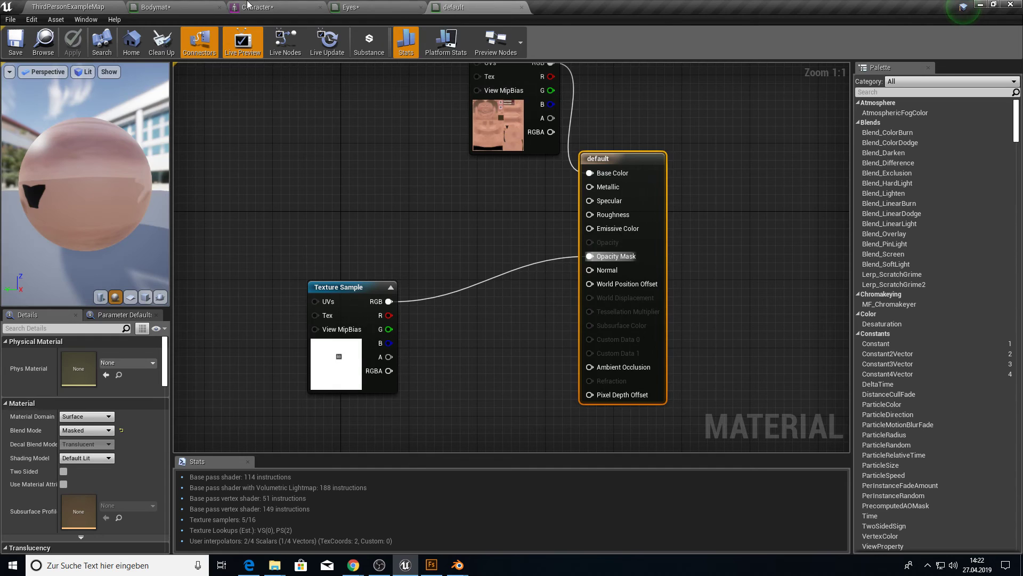
click(637, 434)
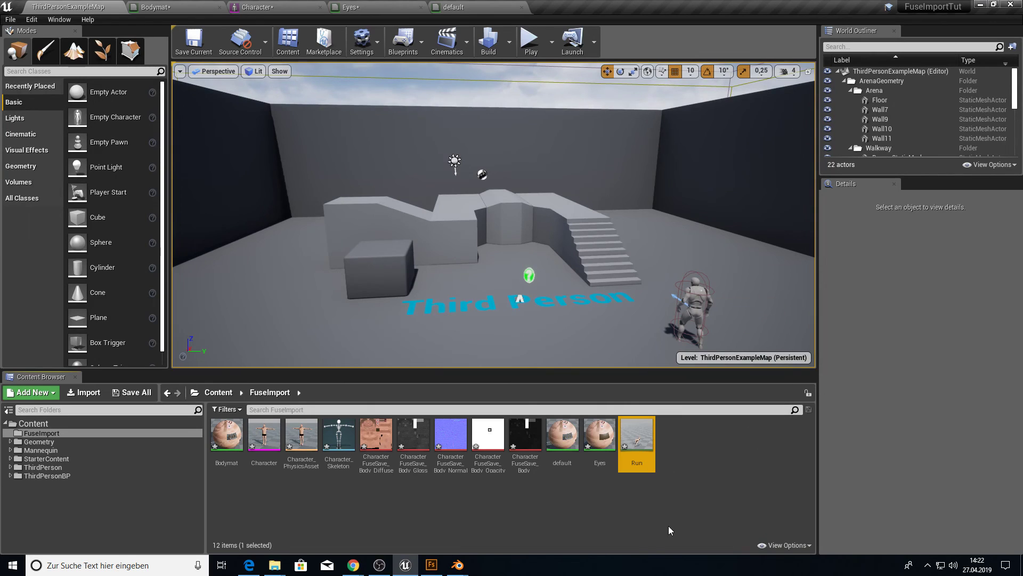
Step: Force delete the Run animation asset and choose Saves\Run to import again
key(Delete)
click(433, 452)
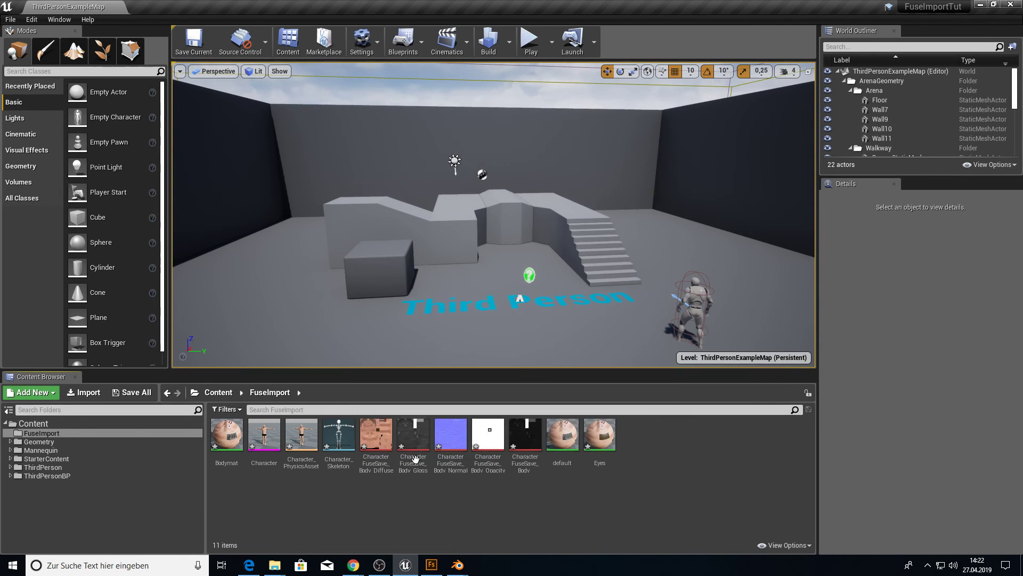
click(90, 397)
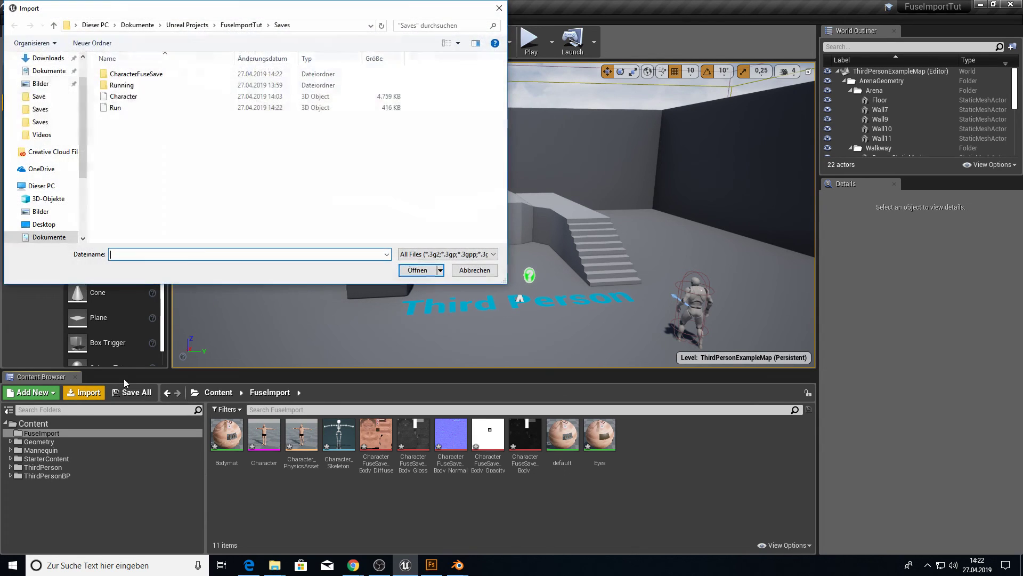
double_click(135, 110)
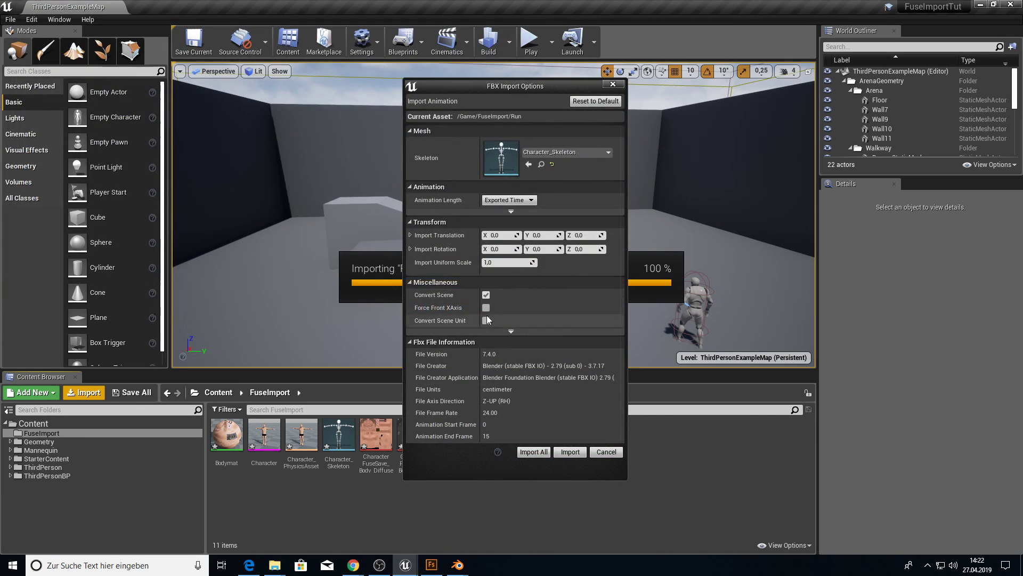
Step: Import Run with Import Rotation X set to 90 and X translation at 0
key(Return)
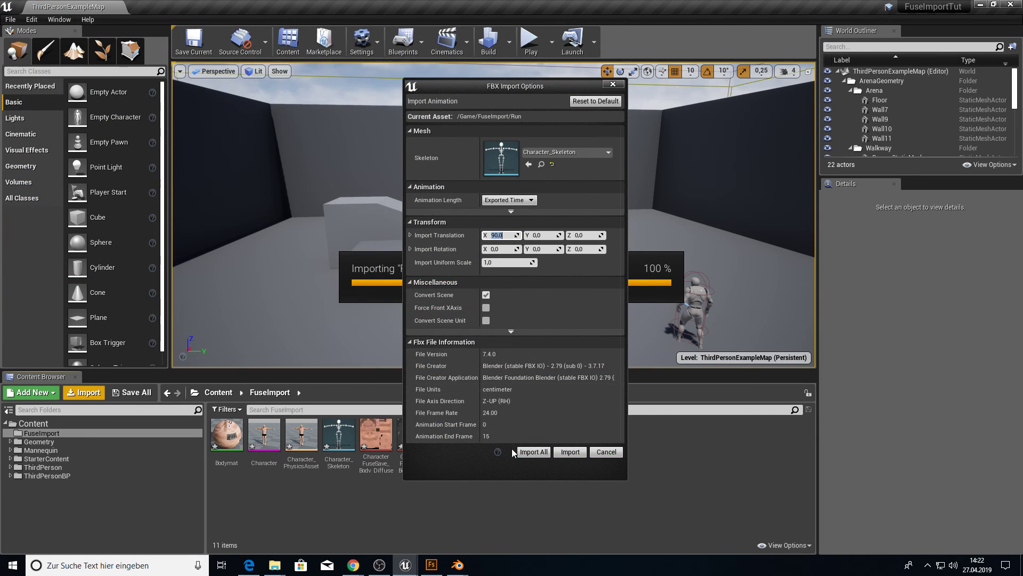
text(0)
click(498, 249)
text(90)
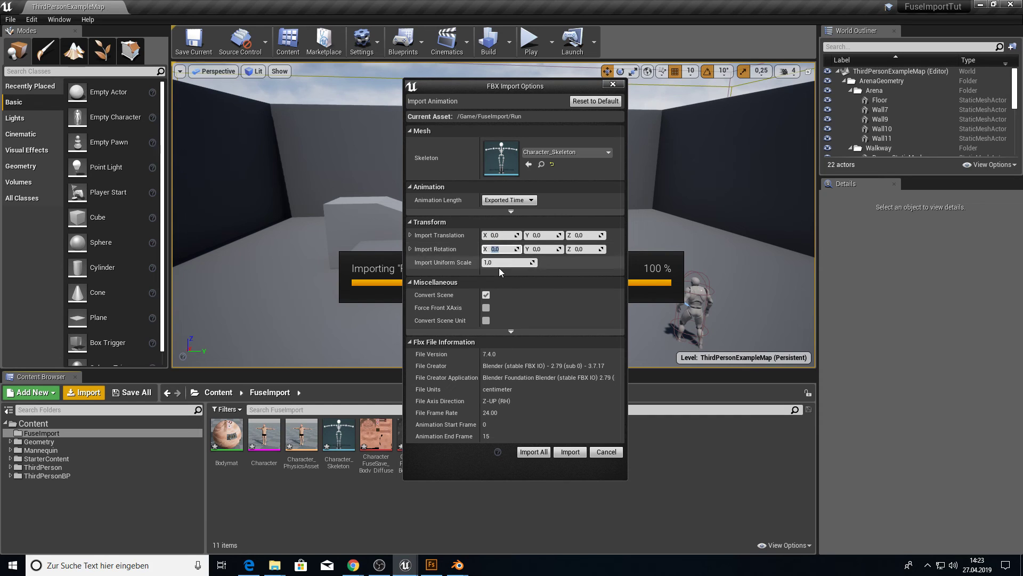
key(Return)
click(533, 451)
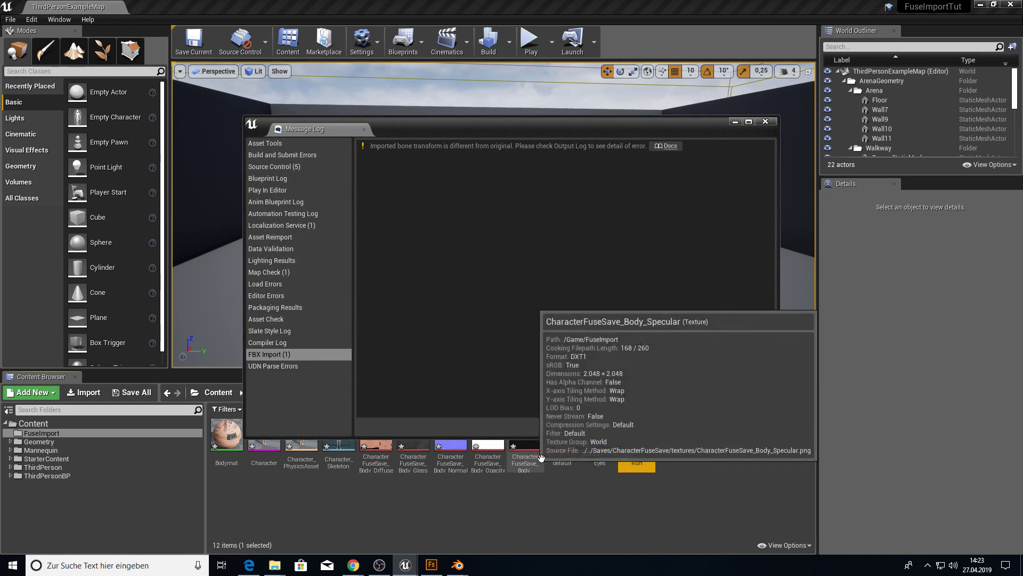
click(767, 123)
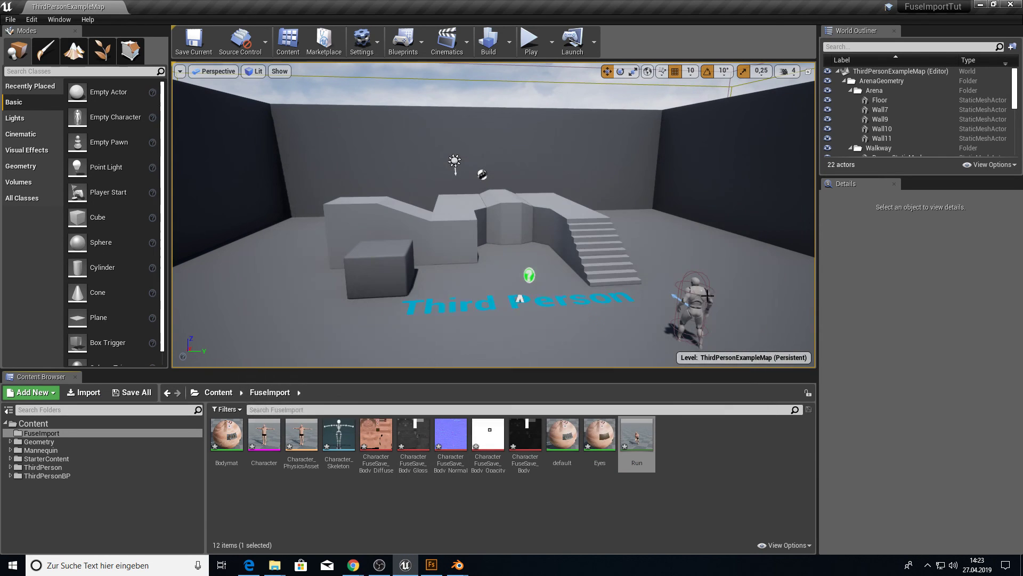
Step: Open the re-imported Run animation and orbit around the upright running character
double_click(637, 434)
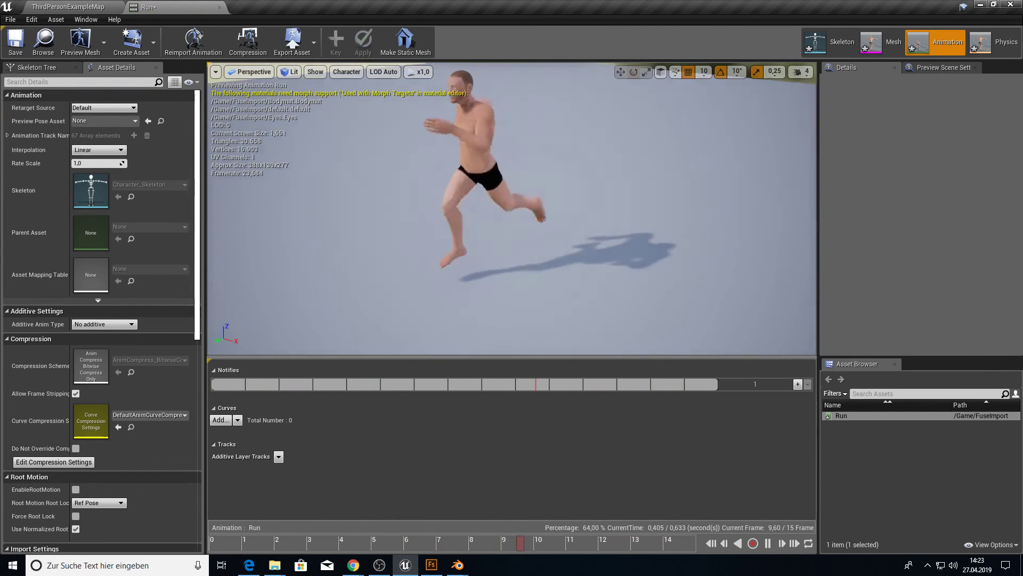
drag(483, 221, 442, 222)
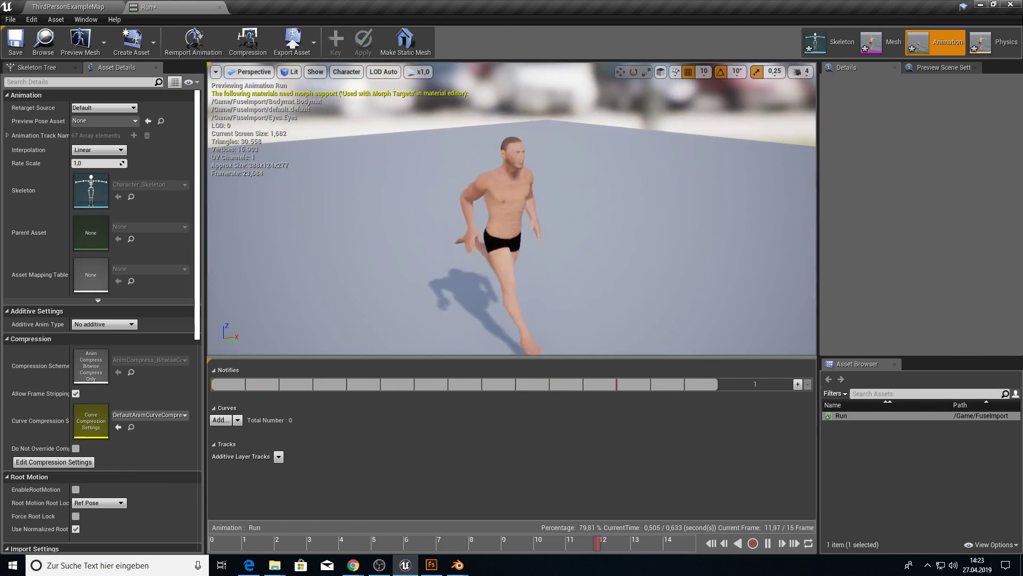